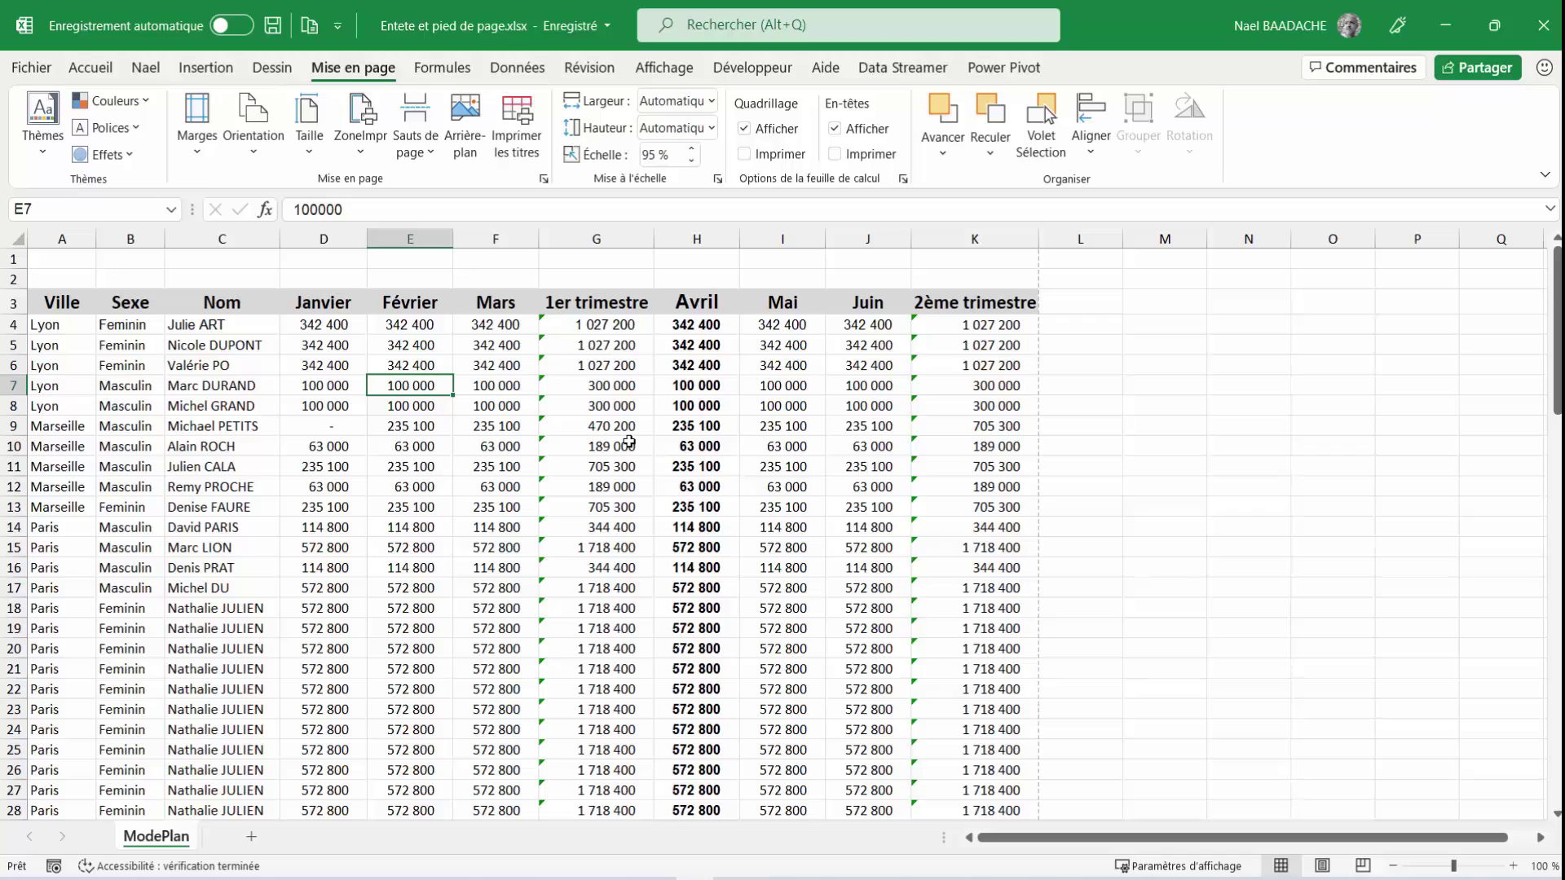
Switch the ModePlan sheet to Page Layout view from the Affichage ribbon.
left_click(665, 67)
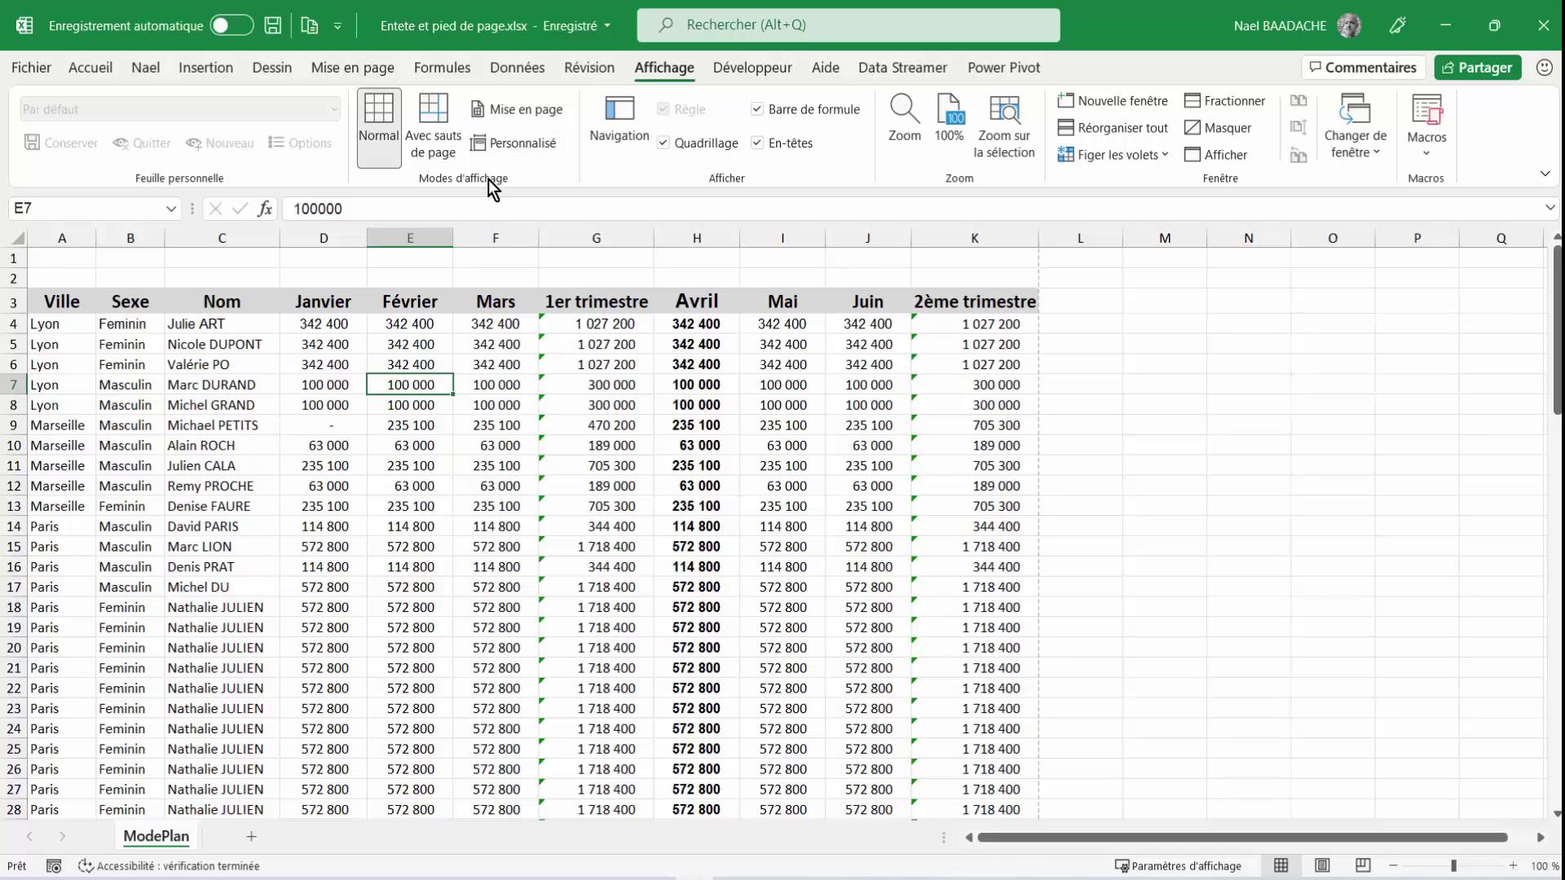
left_click(516, 109)
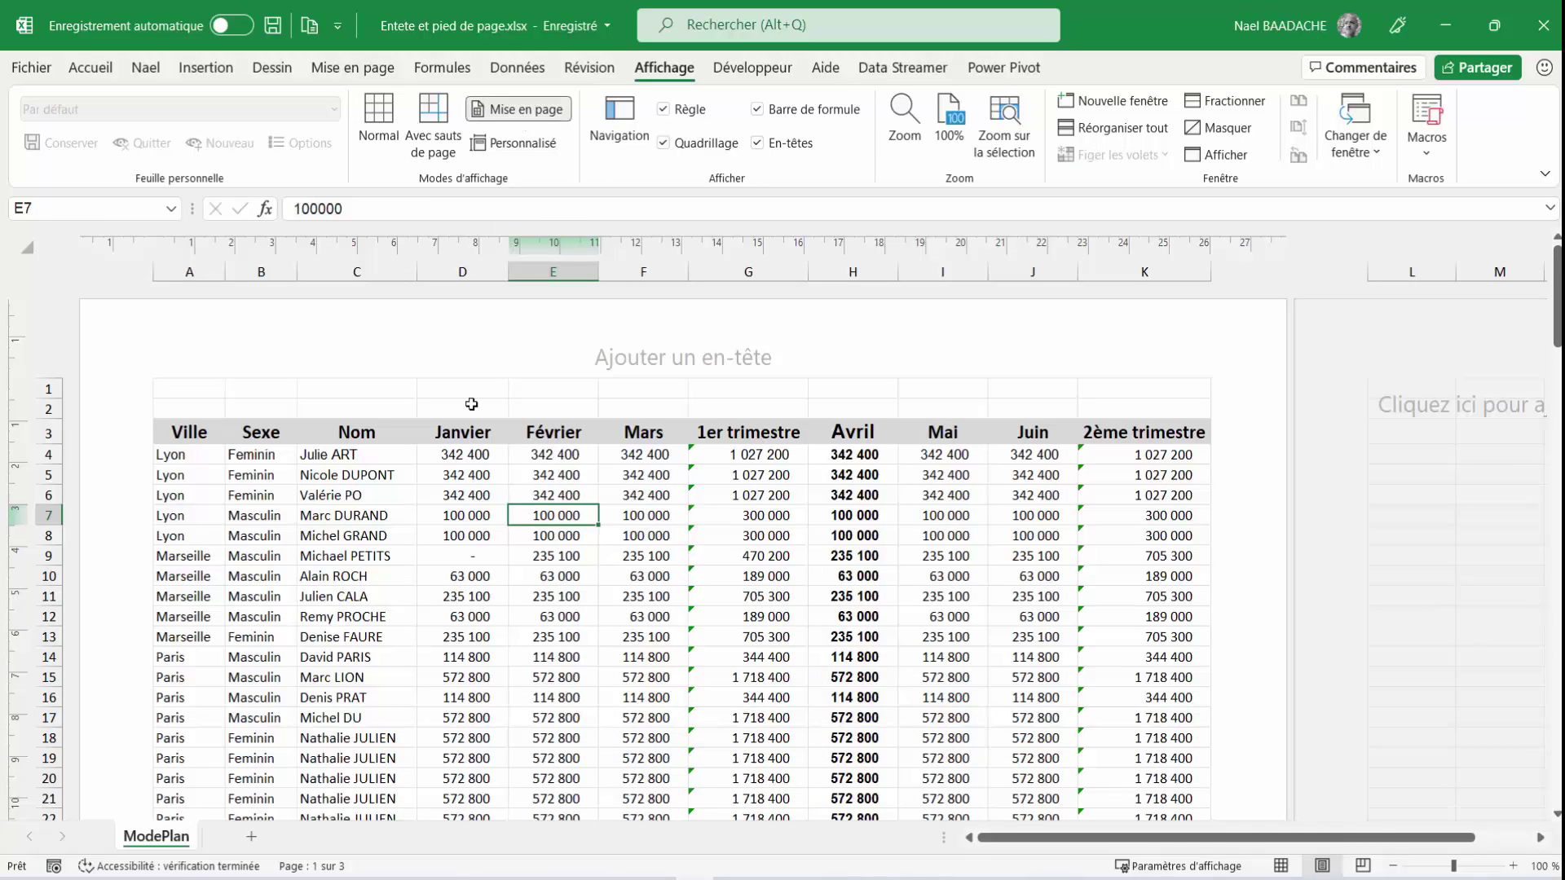
left_click(407, 495)
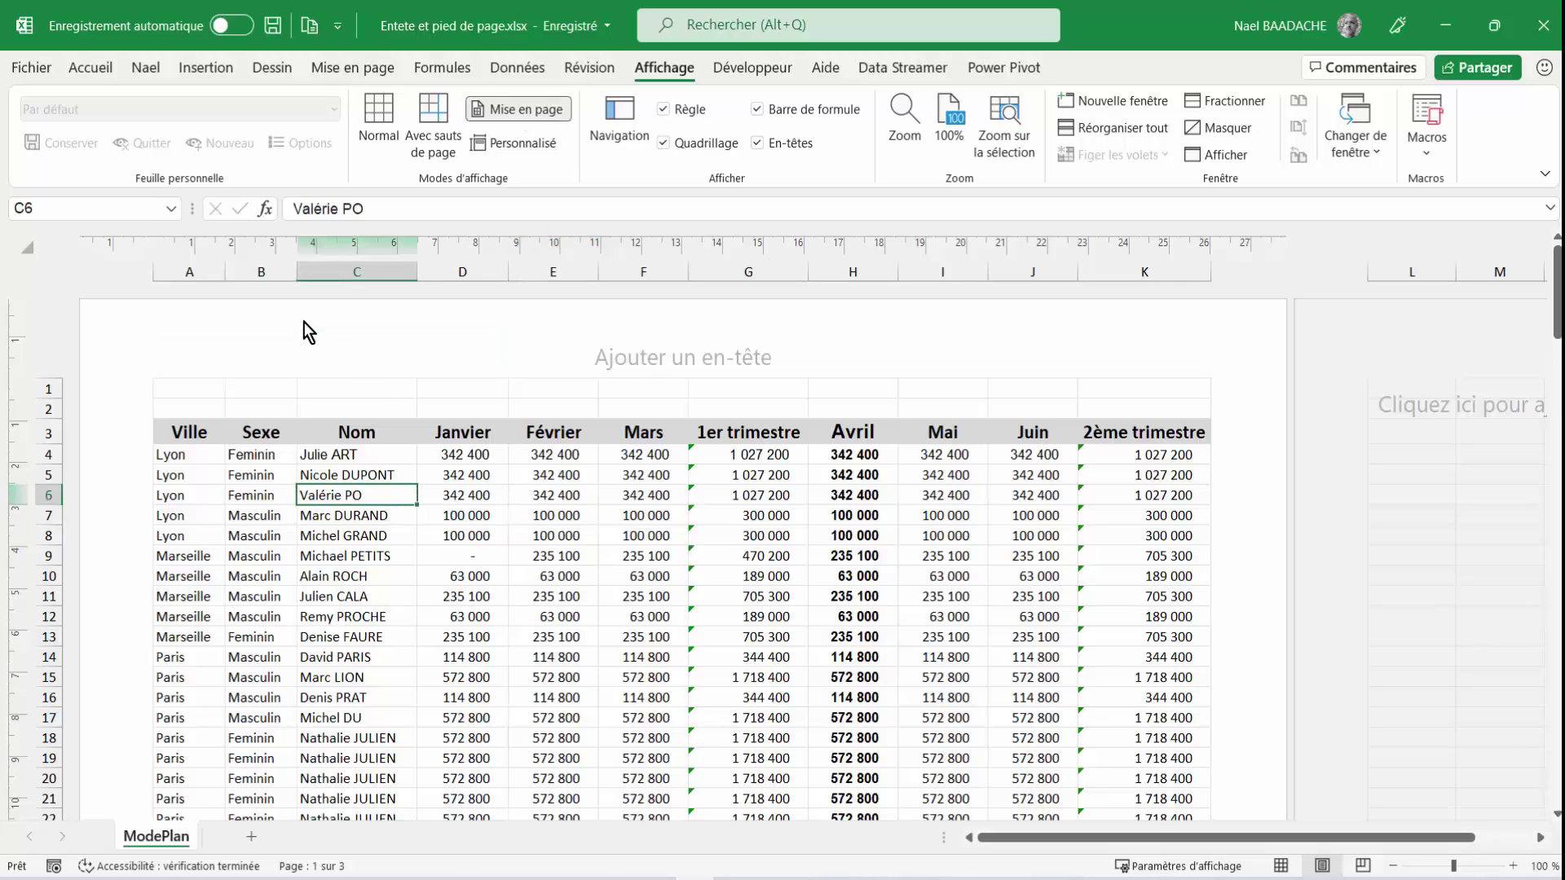
key("alt+w")
key("l")
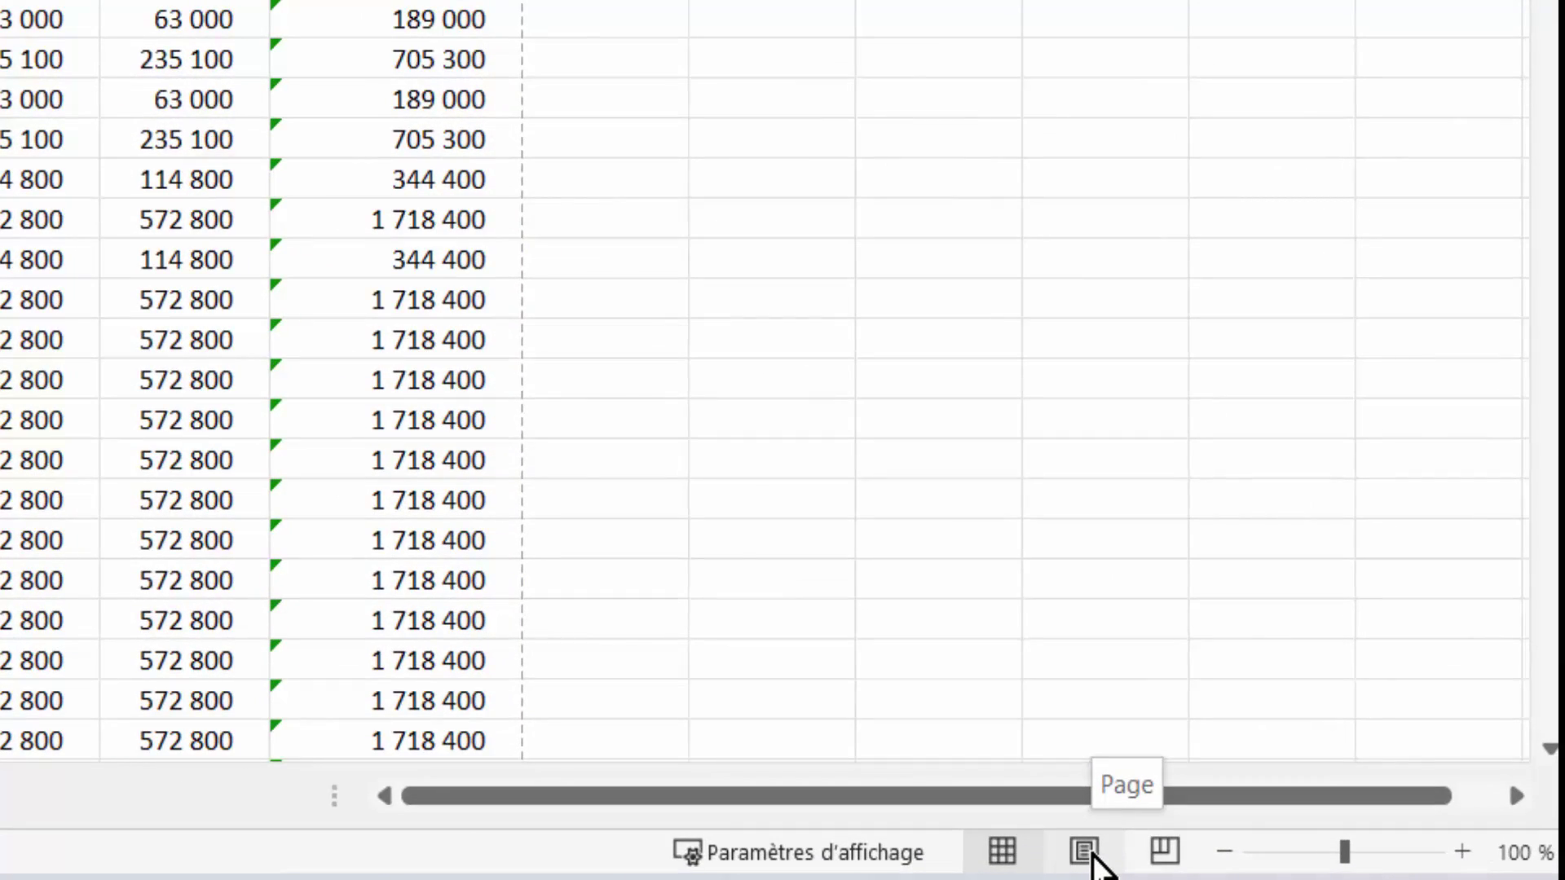
left_click(1085, 851)
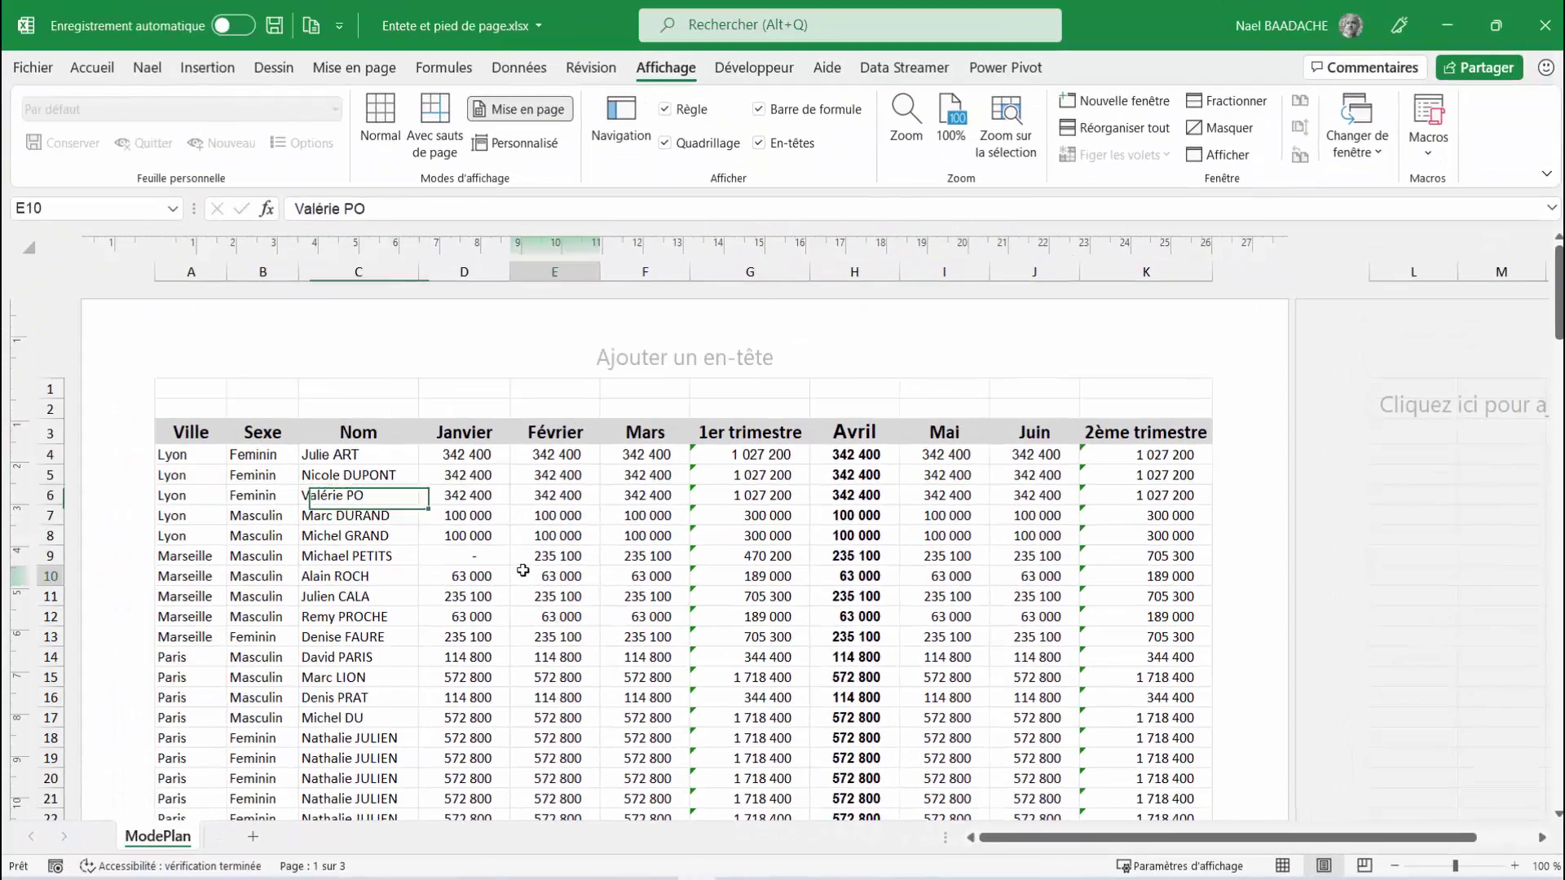
left_click(522, 570)
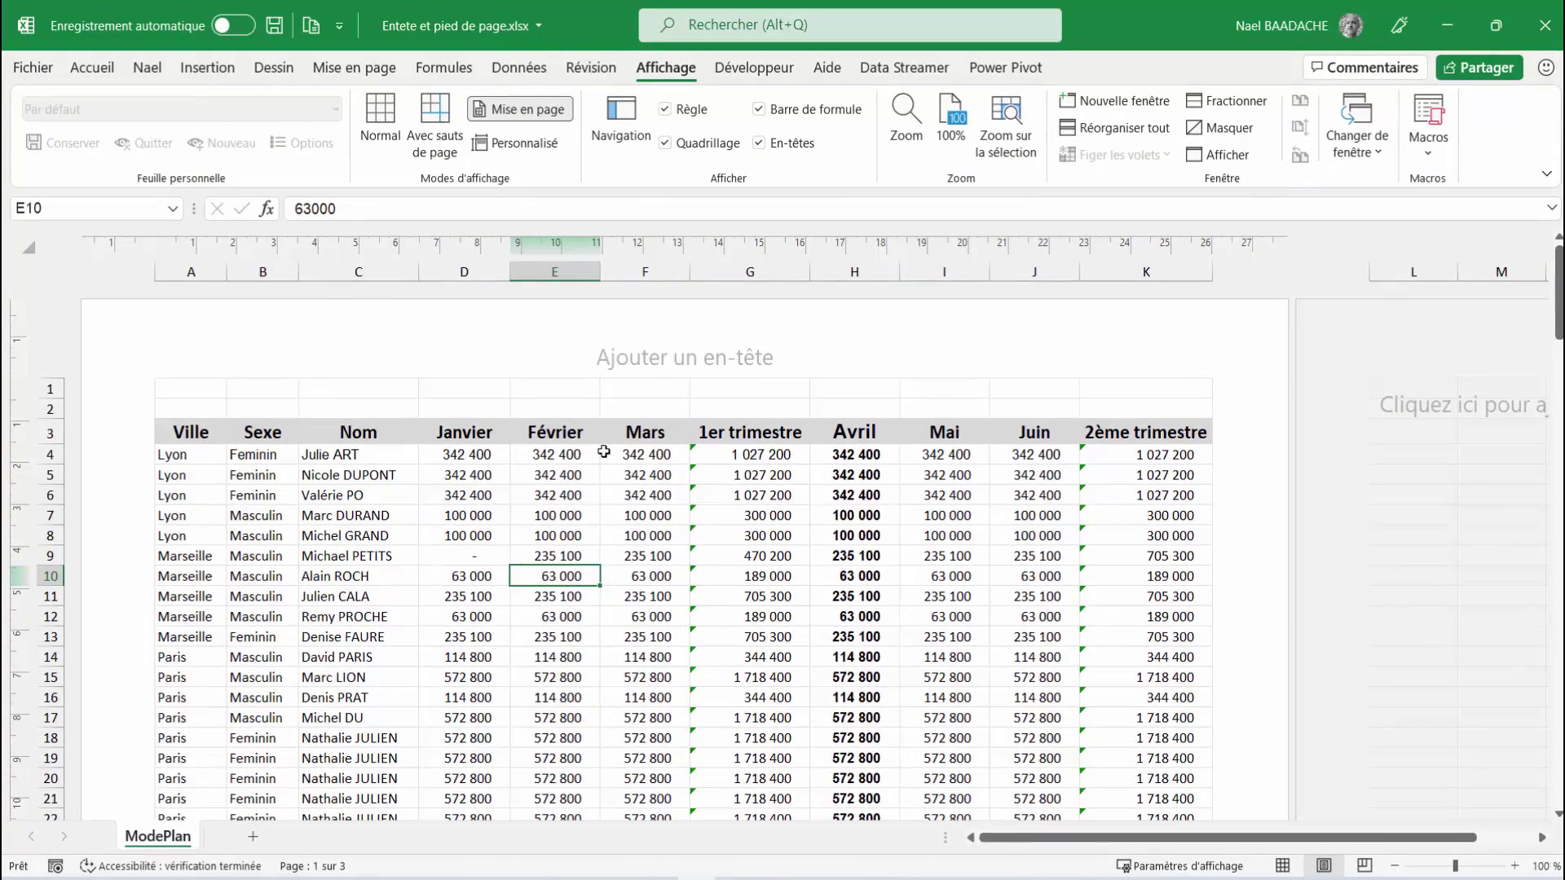
scroll(604, 452, "down", 1)
scroll(604, 452, "down", 4)
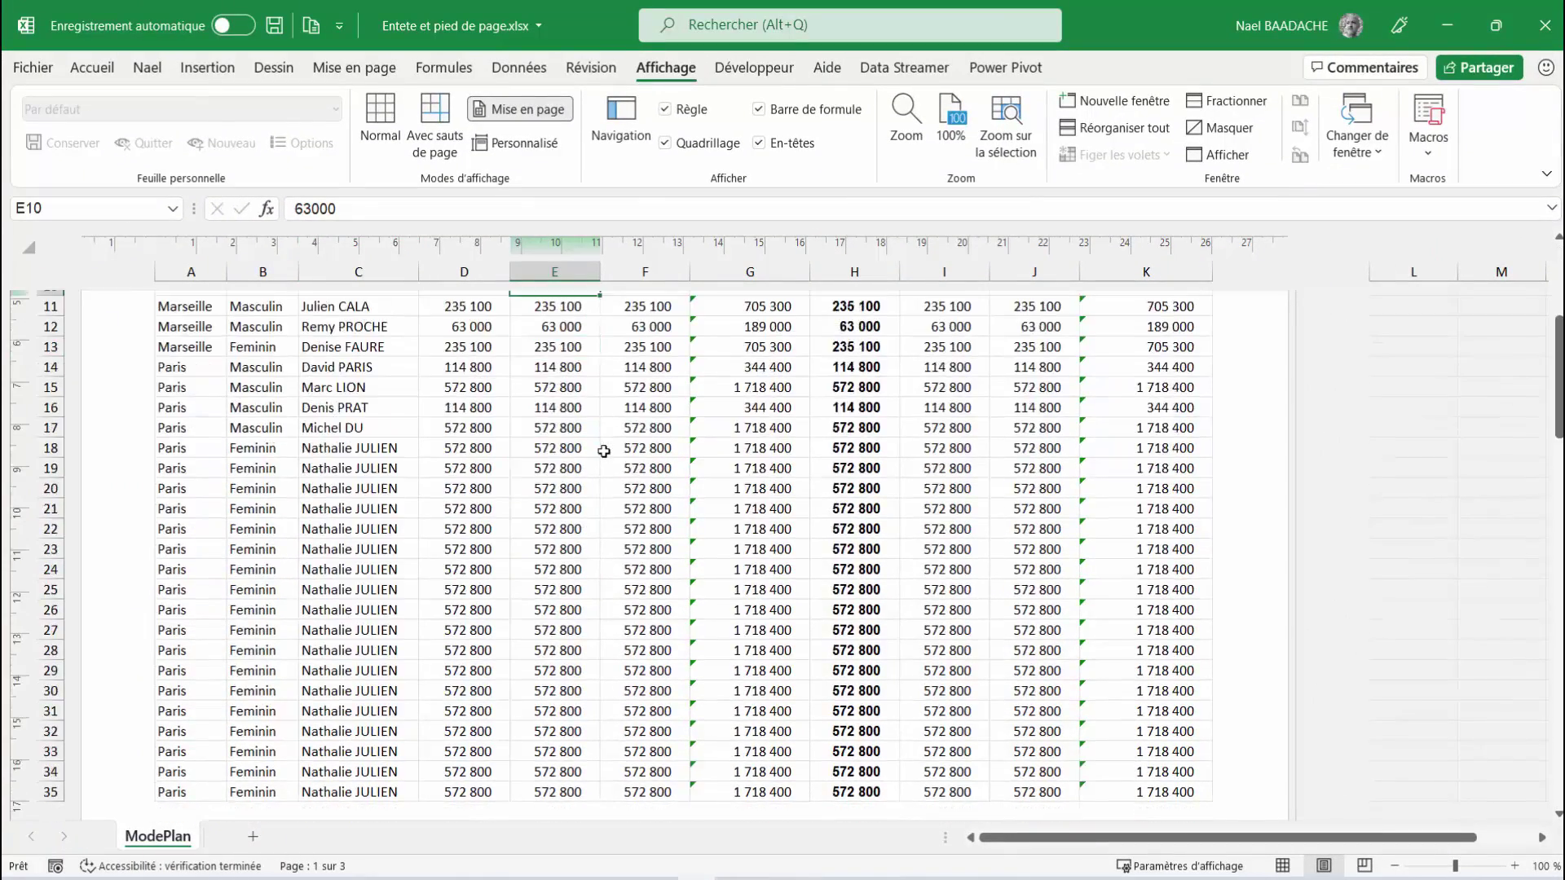
scroll(604, 451, "down", 5)
scroll(604, 452, "down", 4)
scroll(604, 451, "down", 4)
scroll(604, 452, "down", 5)
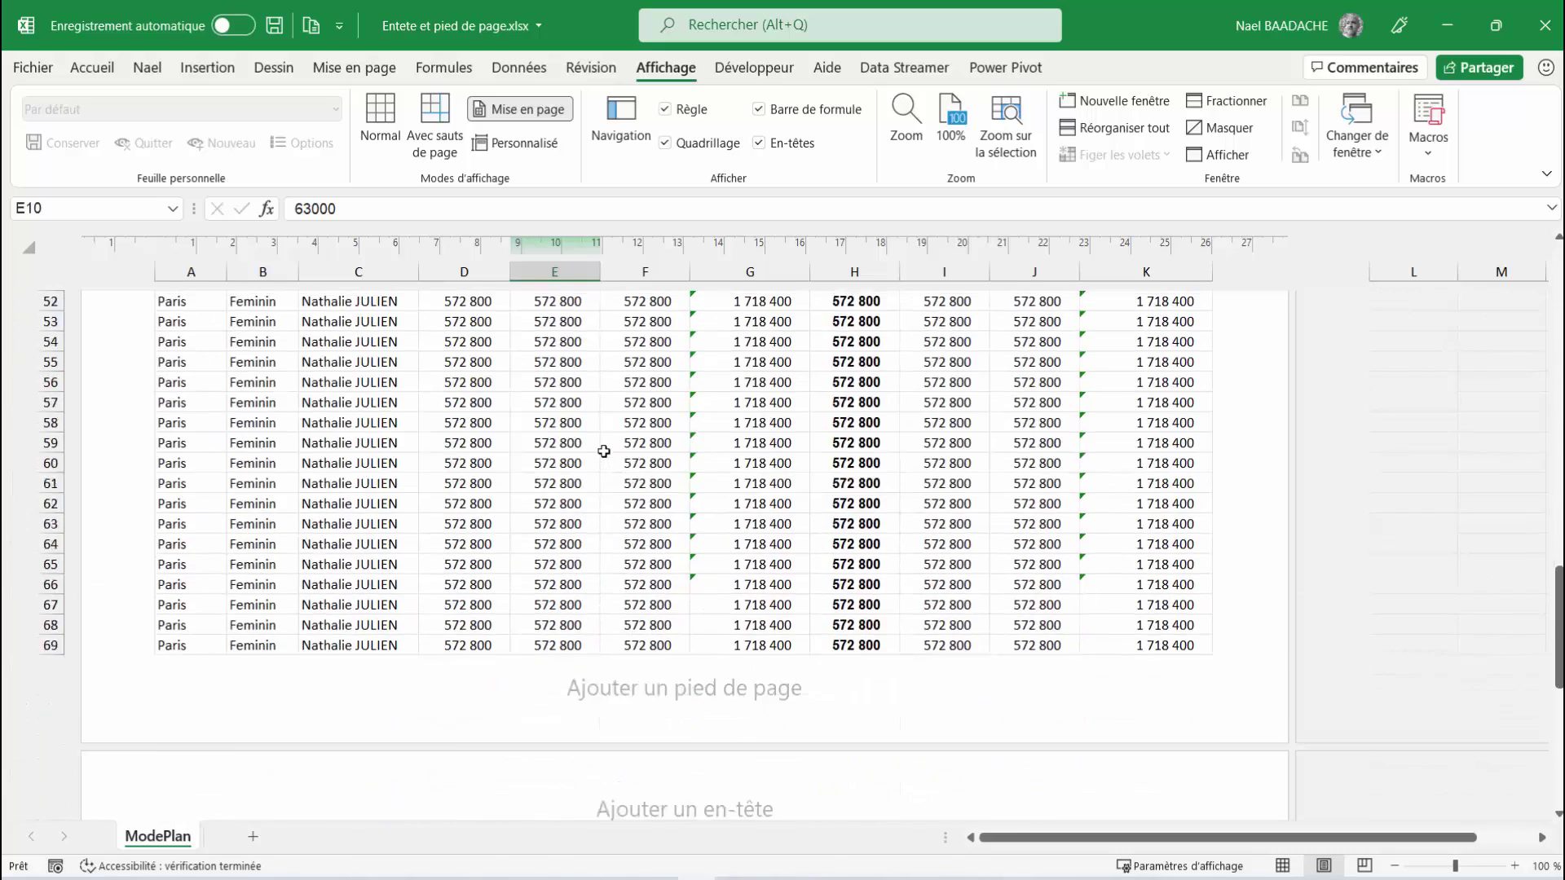
scroll(603, 452, "down", 5)
scroll(604, 452, "down", 6)
scroll(605, 452, "down", 5)
scroll(605, 451, "up", 7)
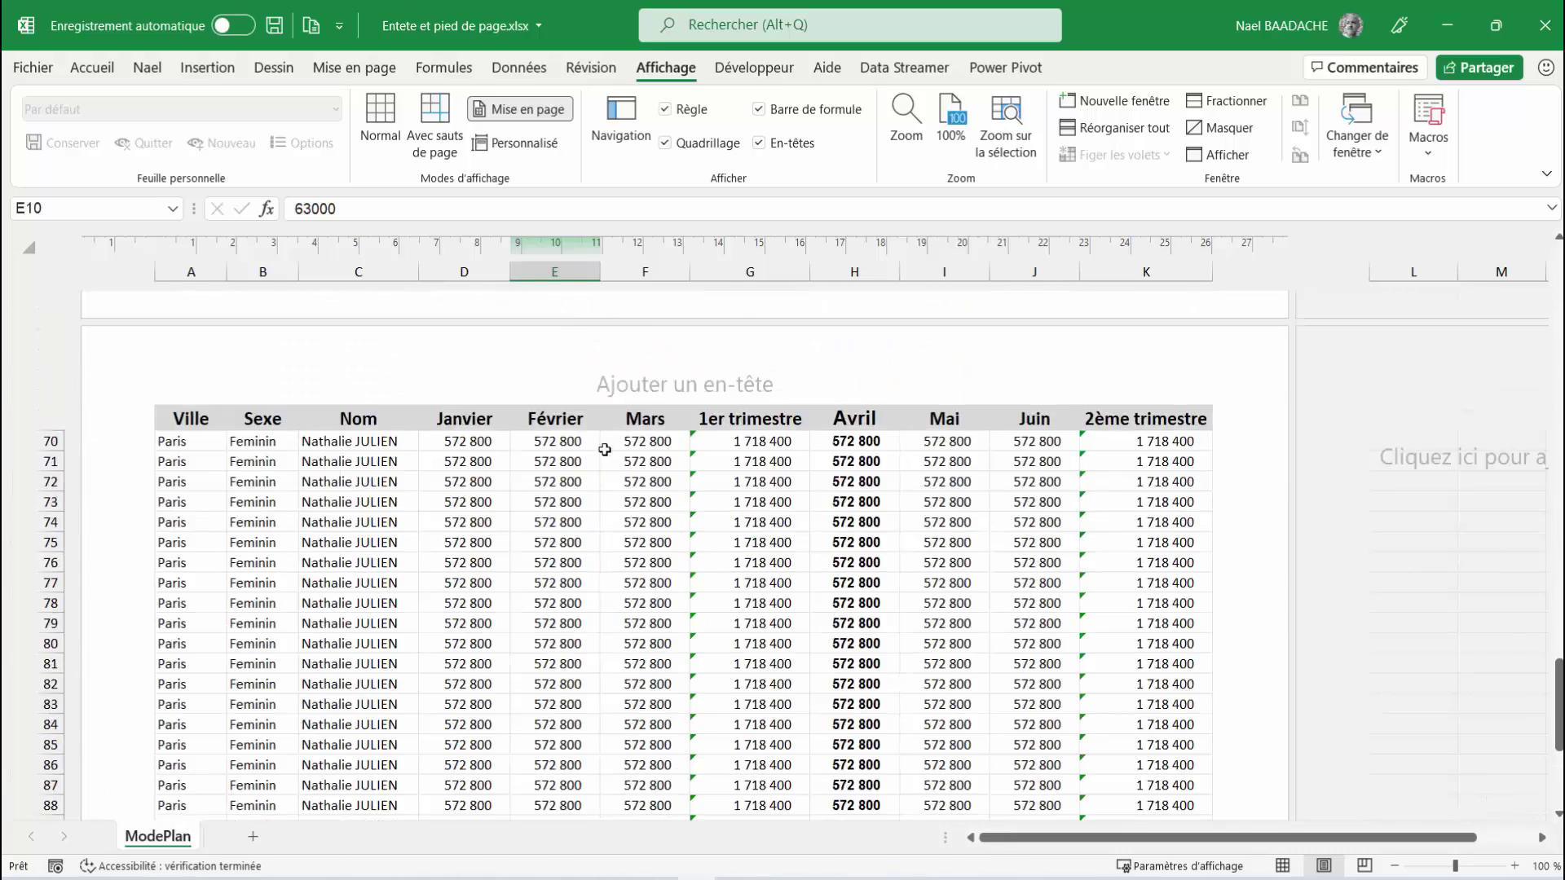
scroll(604, 452, "up", 12)
scroll(605, 451, "up", 12)
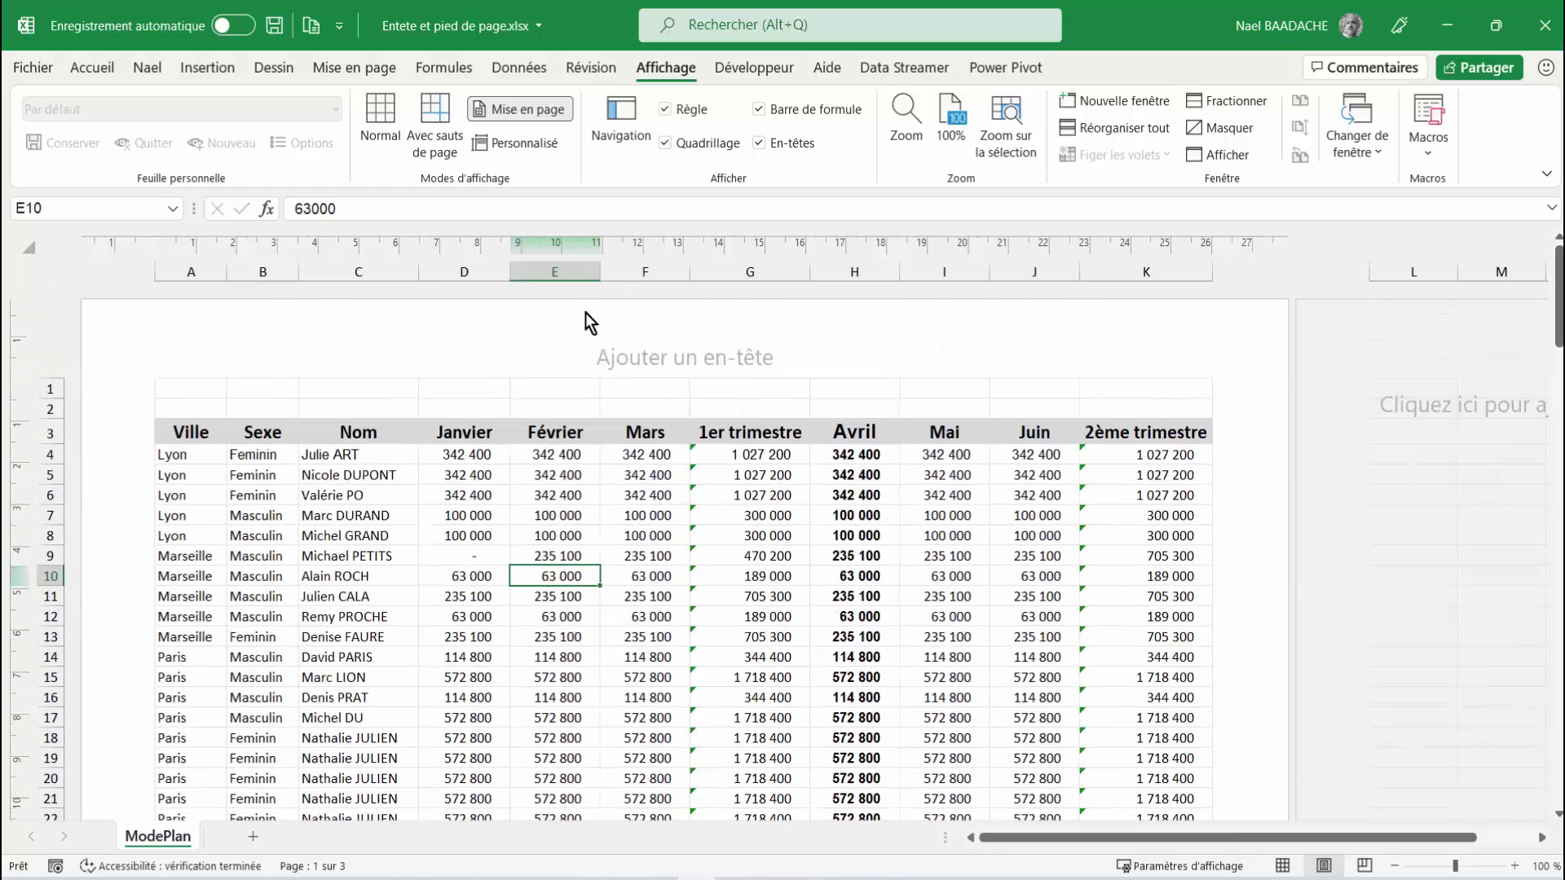
left_click(478, 349)
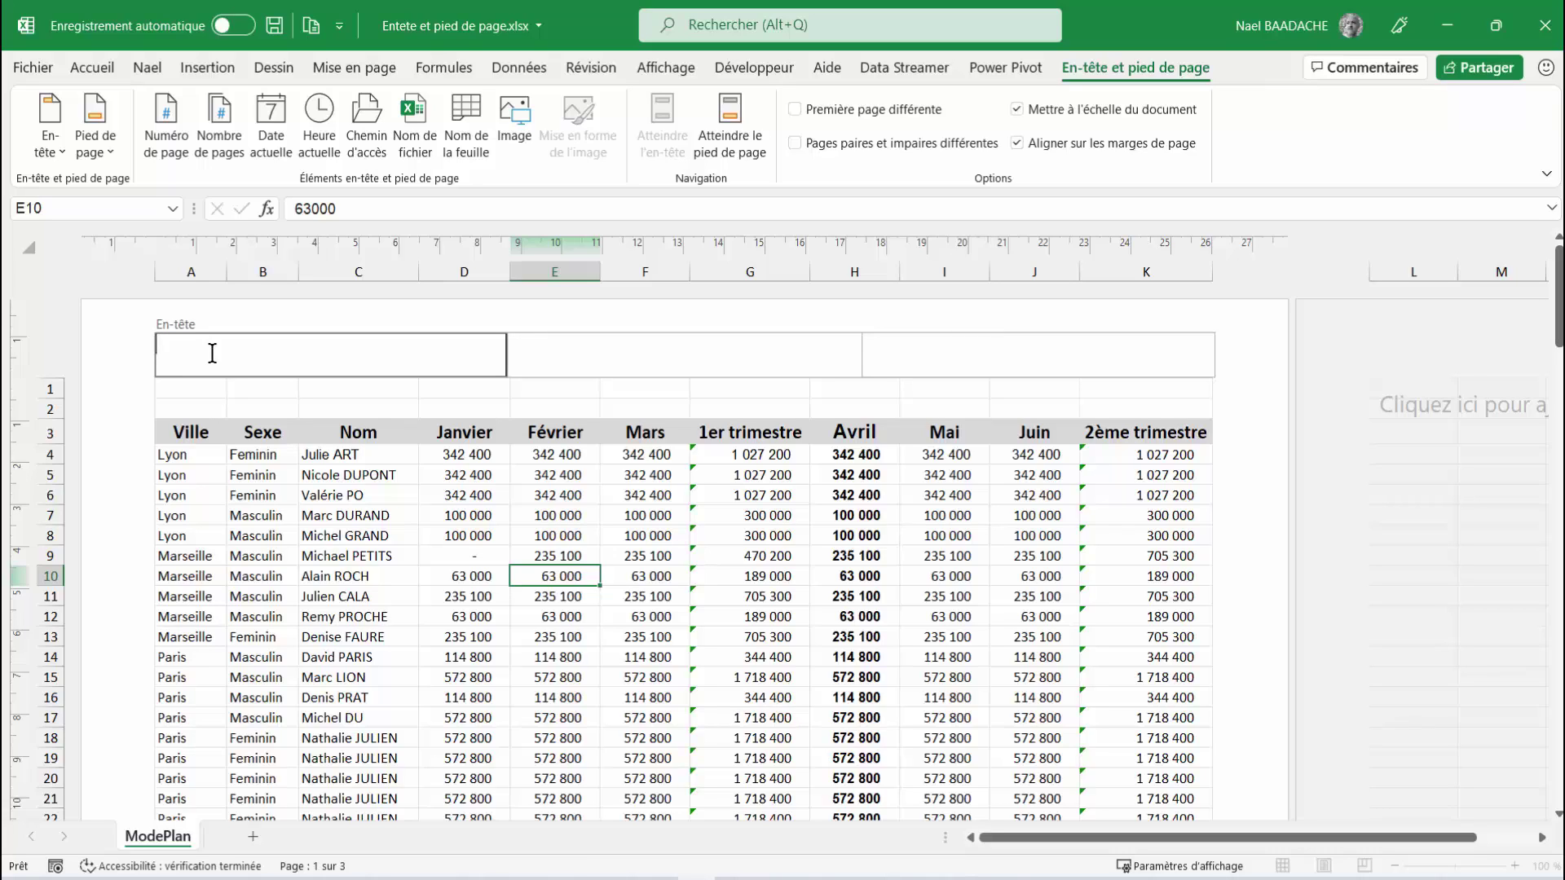
Try the centre and right header sections, then edit the left header section with the header and footer tools shown.
left_click(608, 357)
left_click(1032, 356)
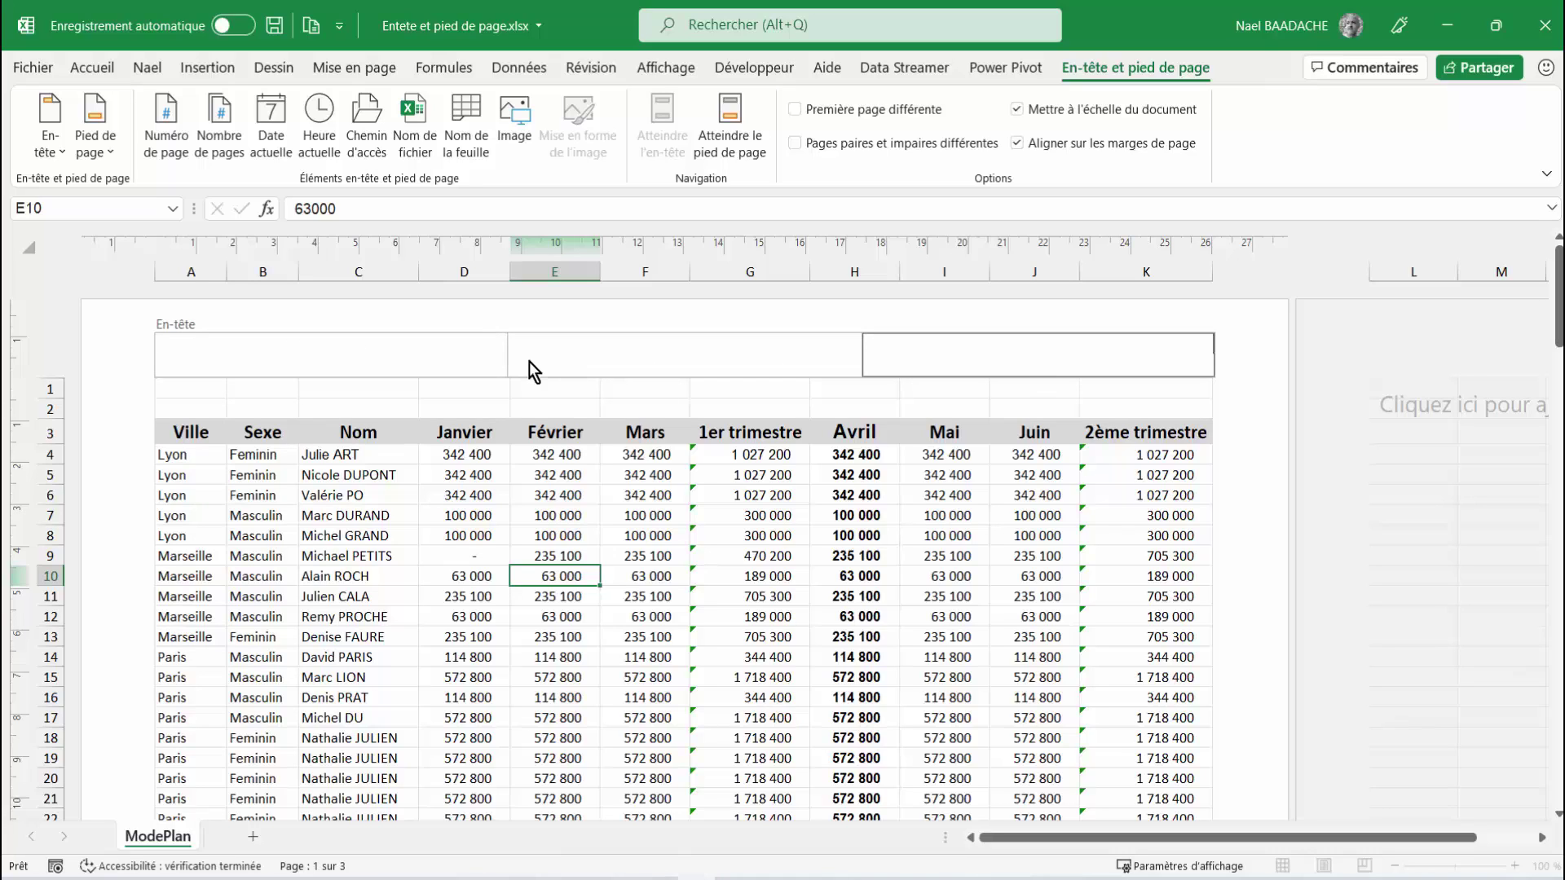
left_click(430, 354)
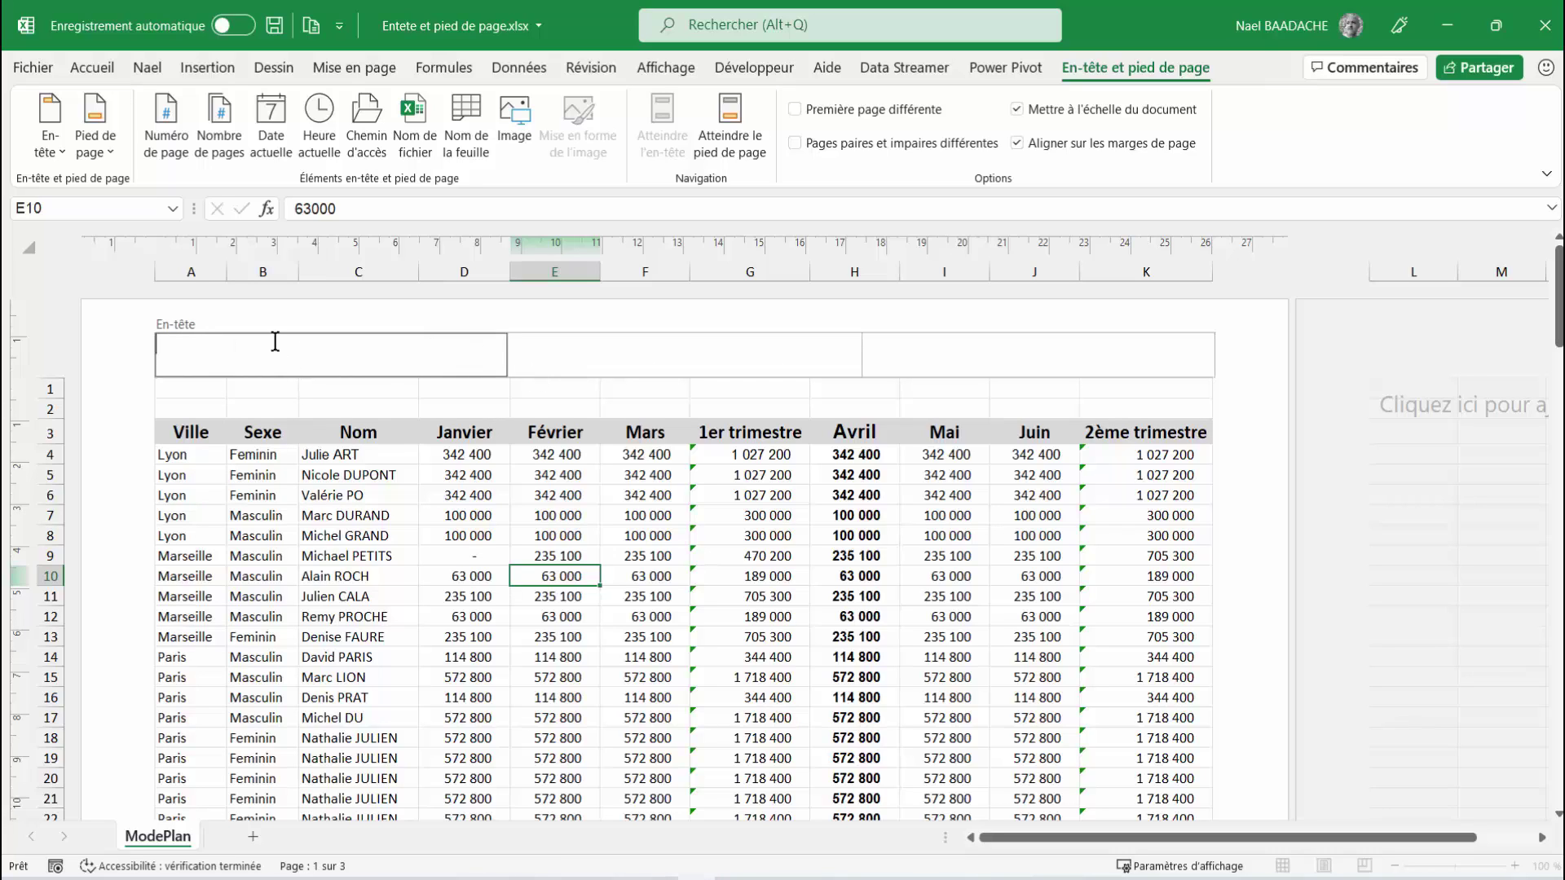
left_click(363, 561)
scroll(364, 563, "down", 4)
scroll(408, 562, "down", 4)
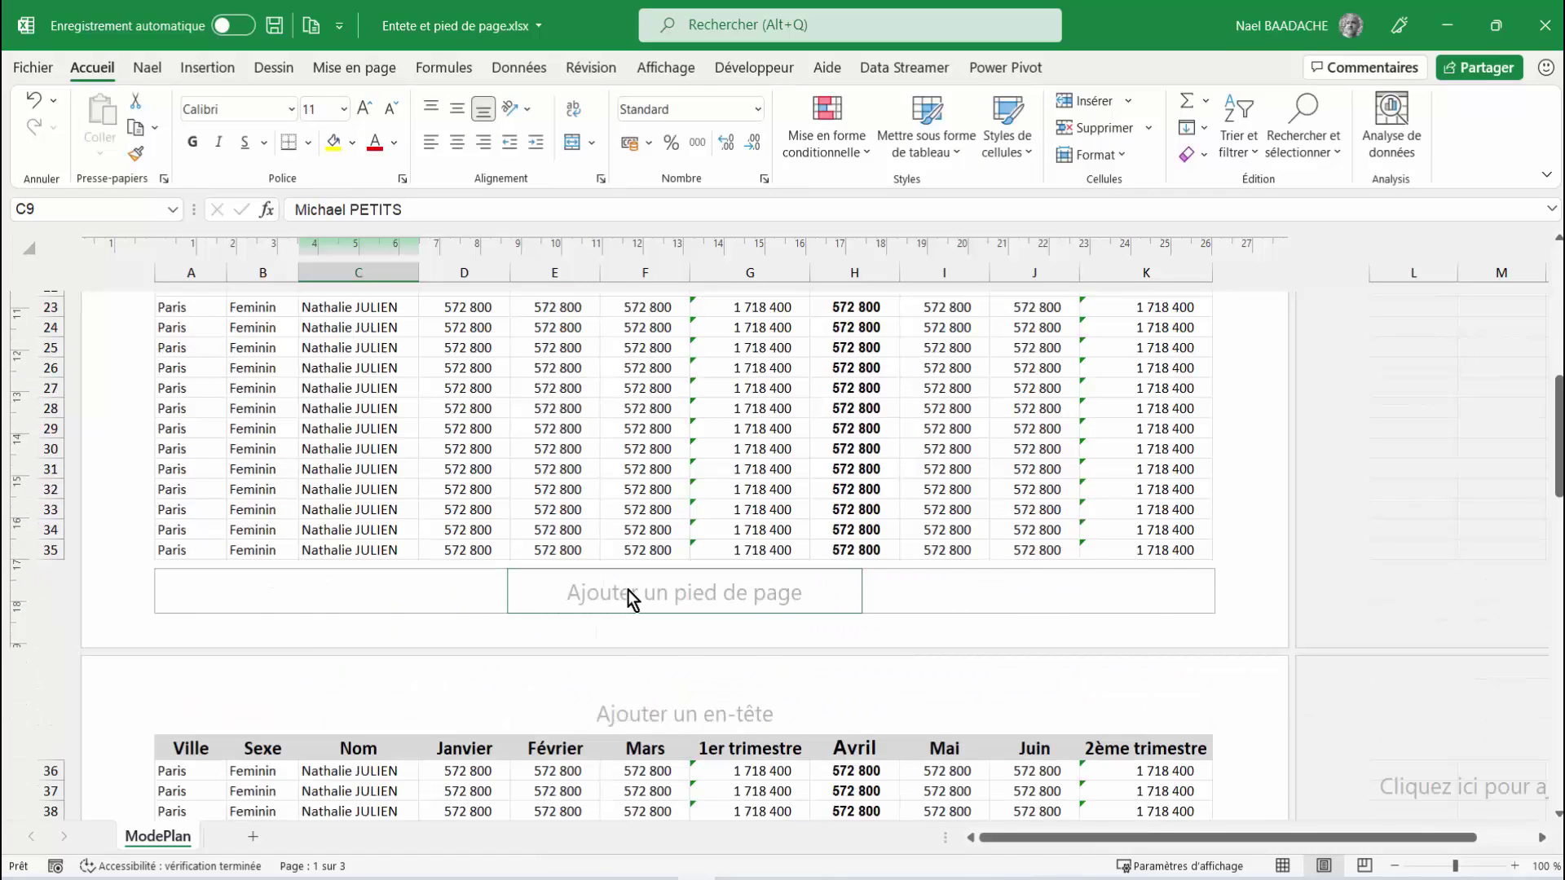
scroll(627, 590, "up", 4)
scroll(571, 522, "up", 3)
left_click(356, 359)
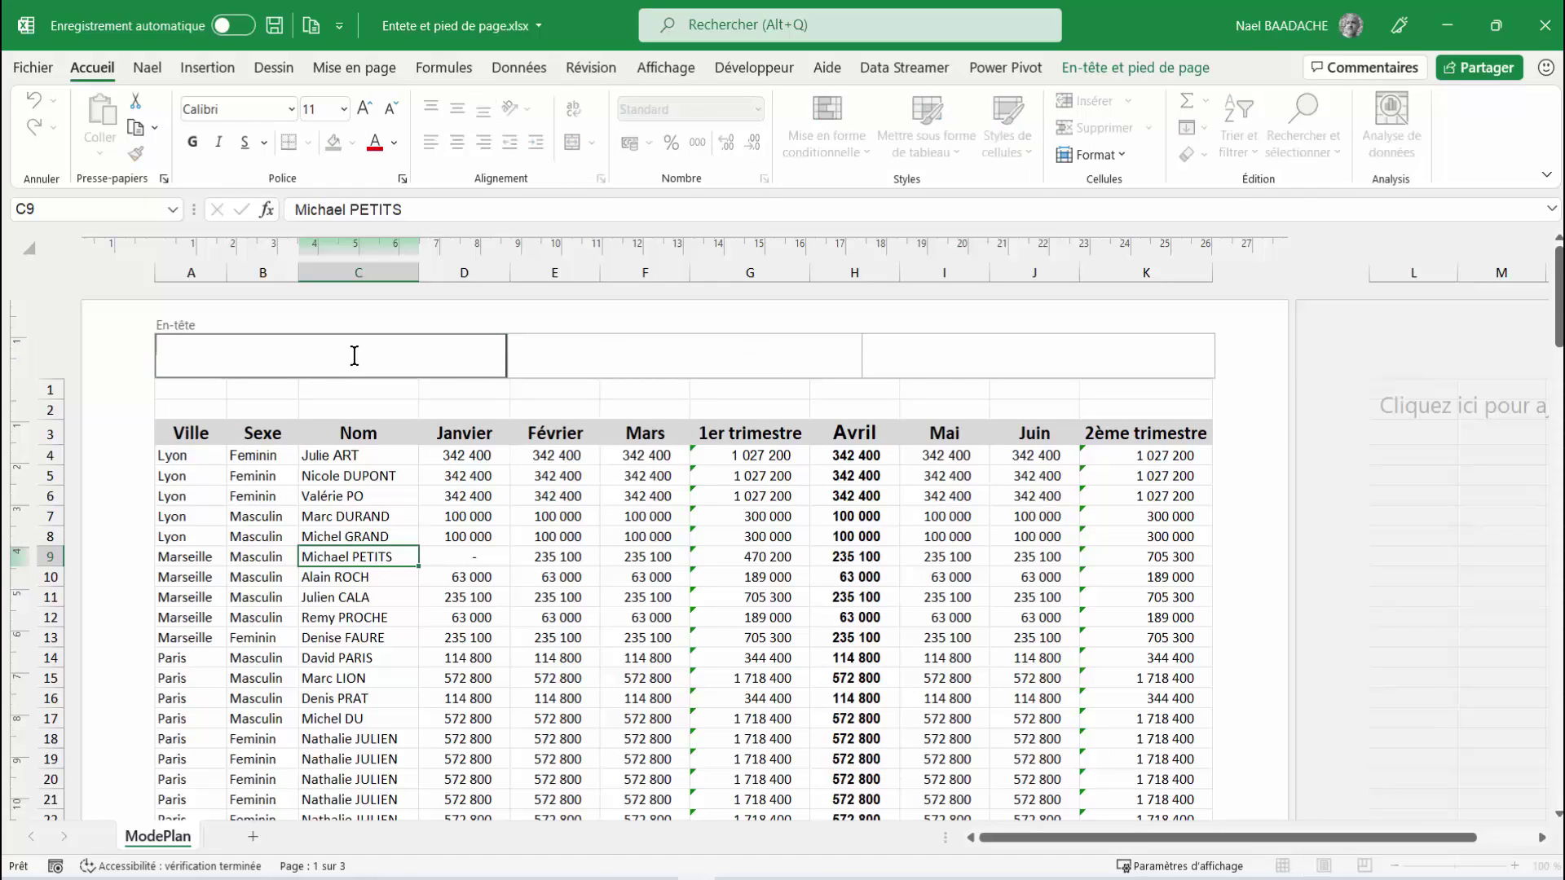
left_click(1127, 74)
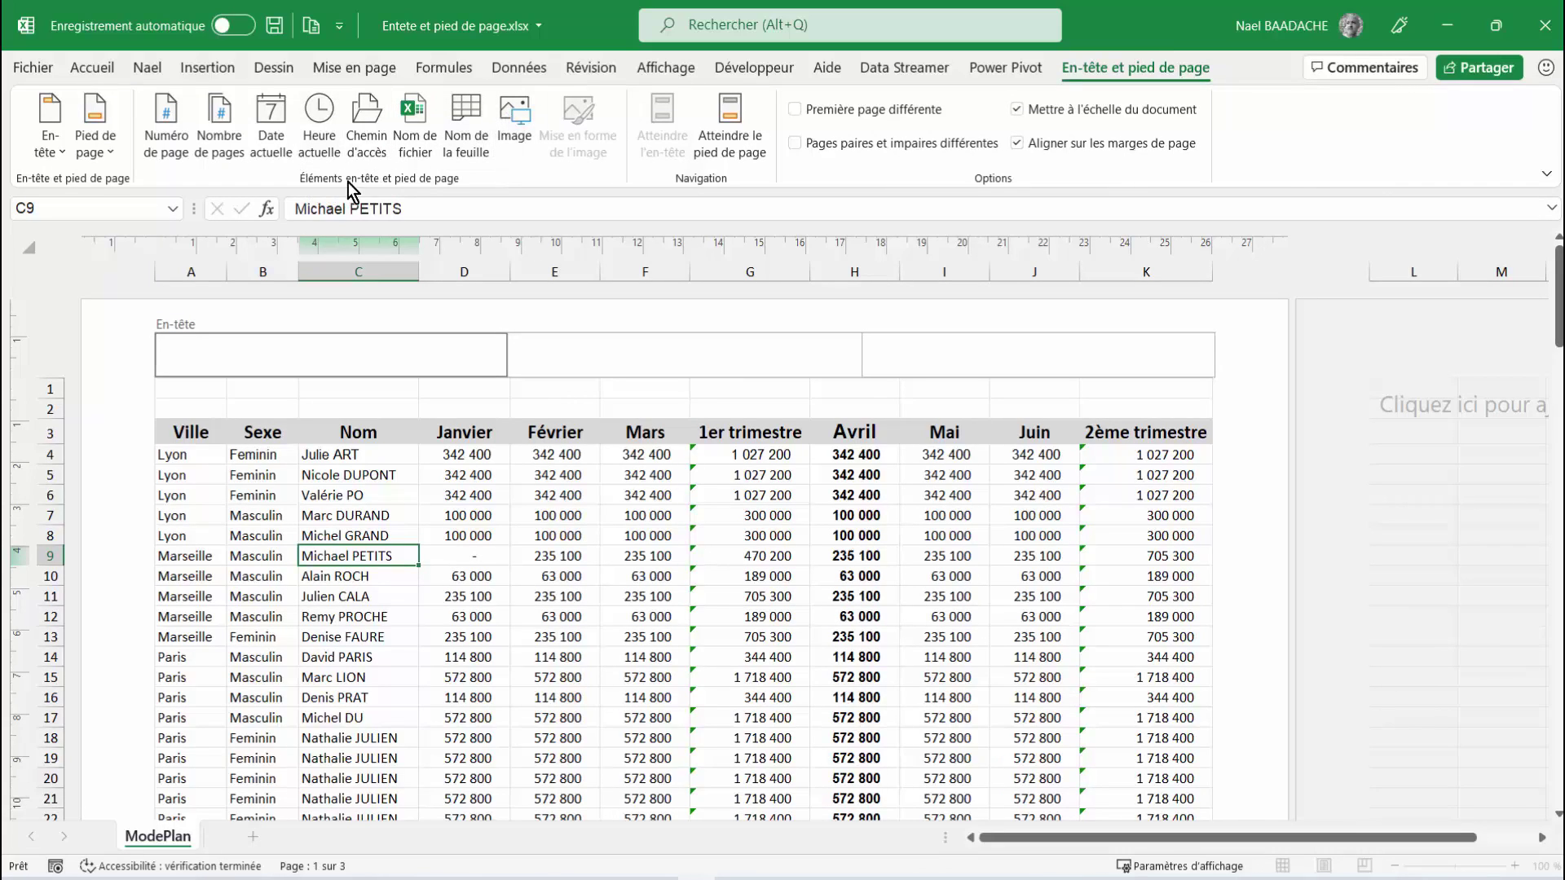
Insert the Naël.png logo from the desktop into the left header section.
left_click(524, 124)
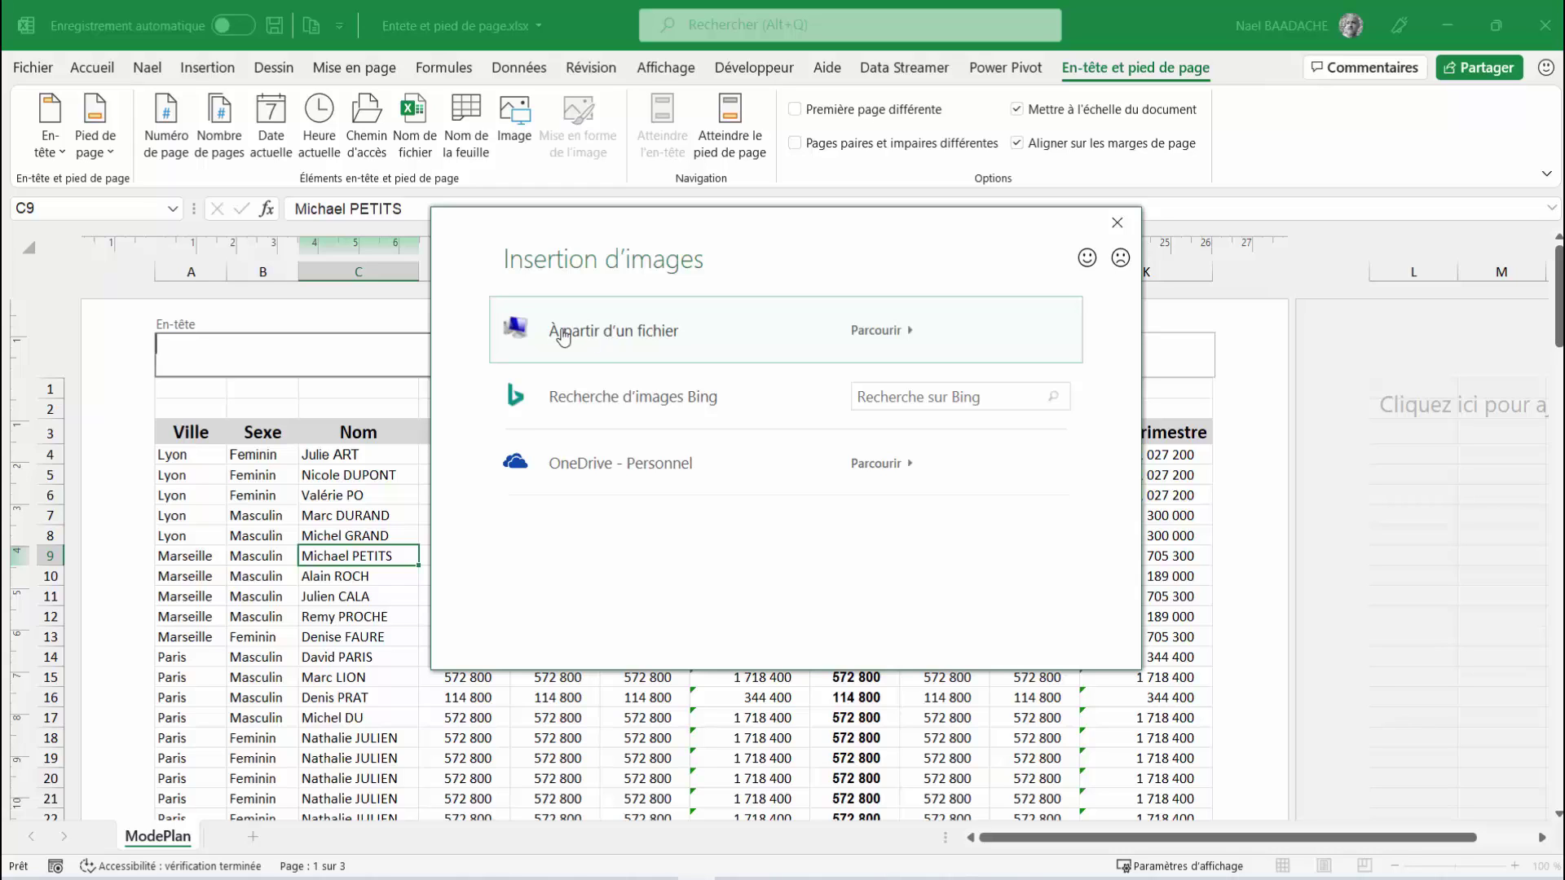
left_click(619, 339)
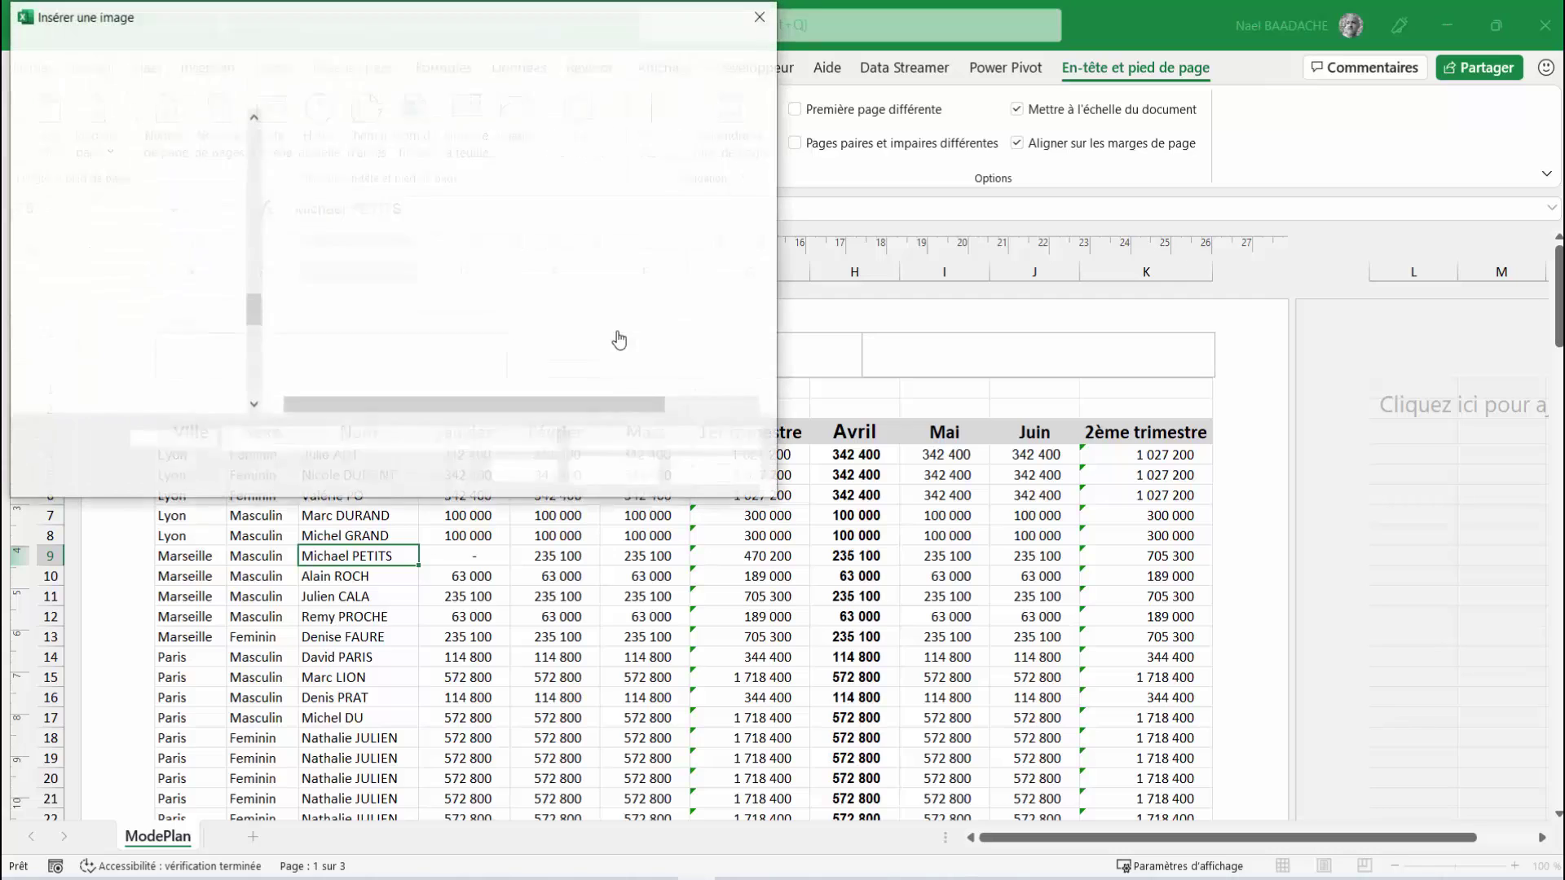
left_click_drag(252, 281, 249, 119)
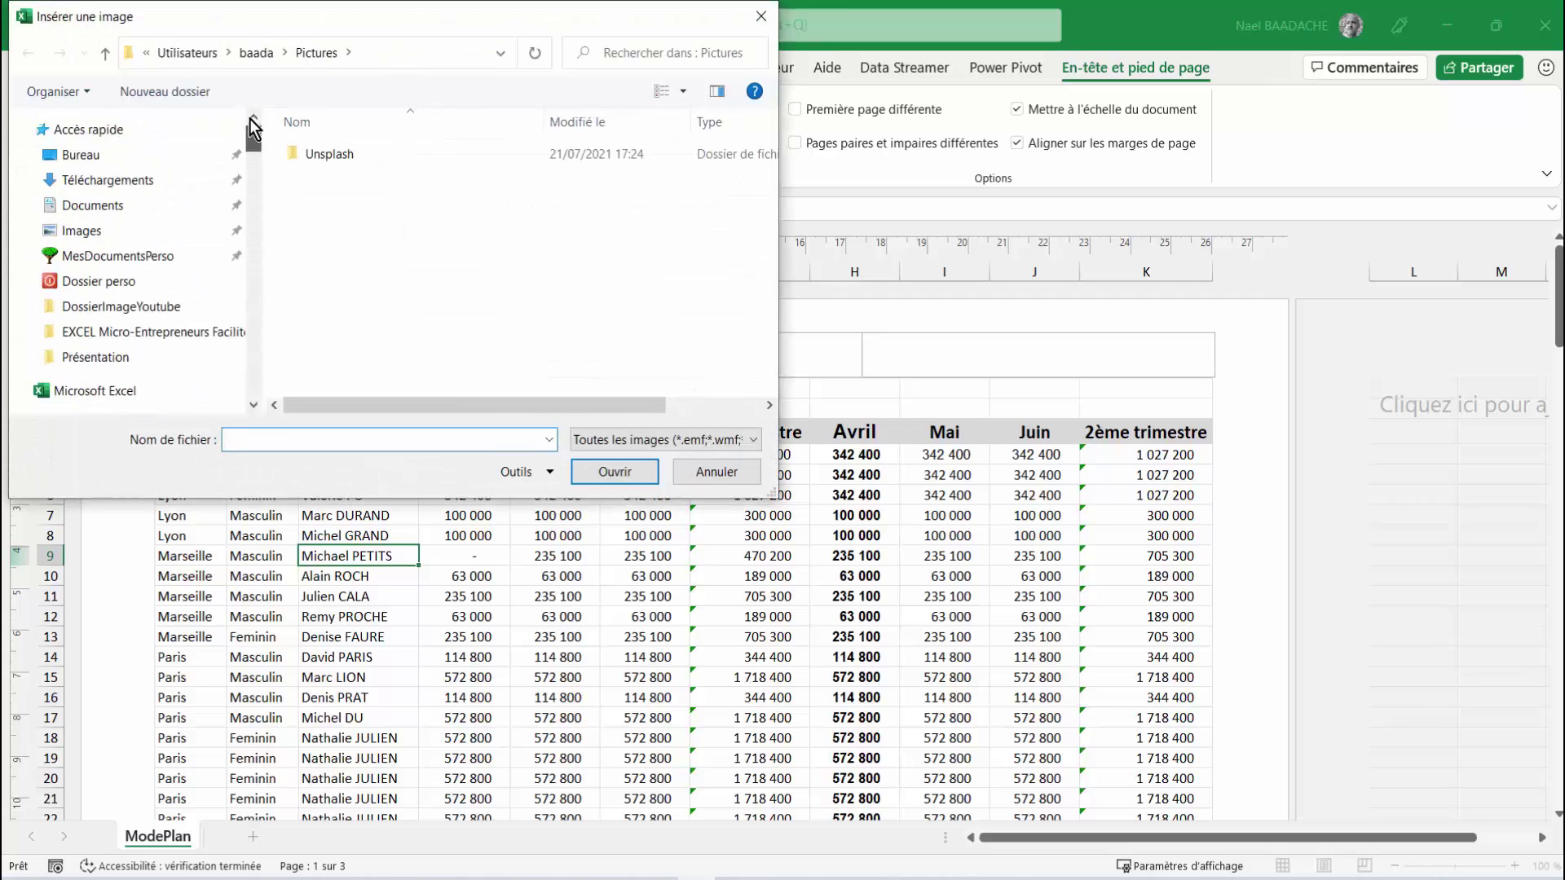
left_click(81, 154)
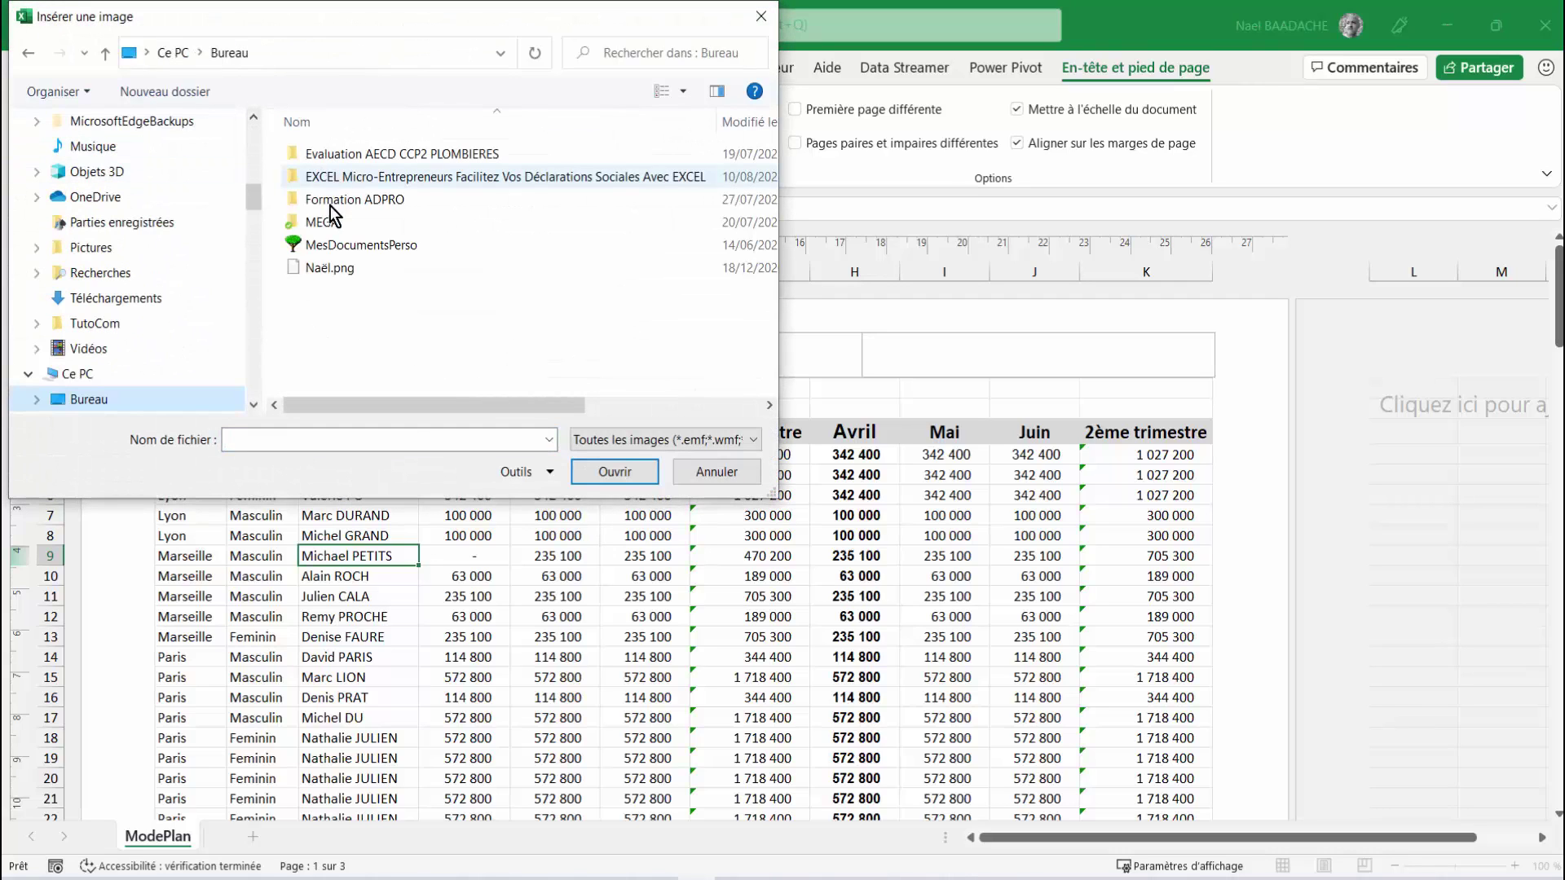
left_click(326, 268)
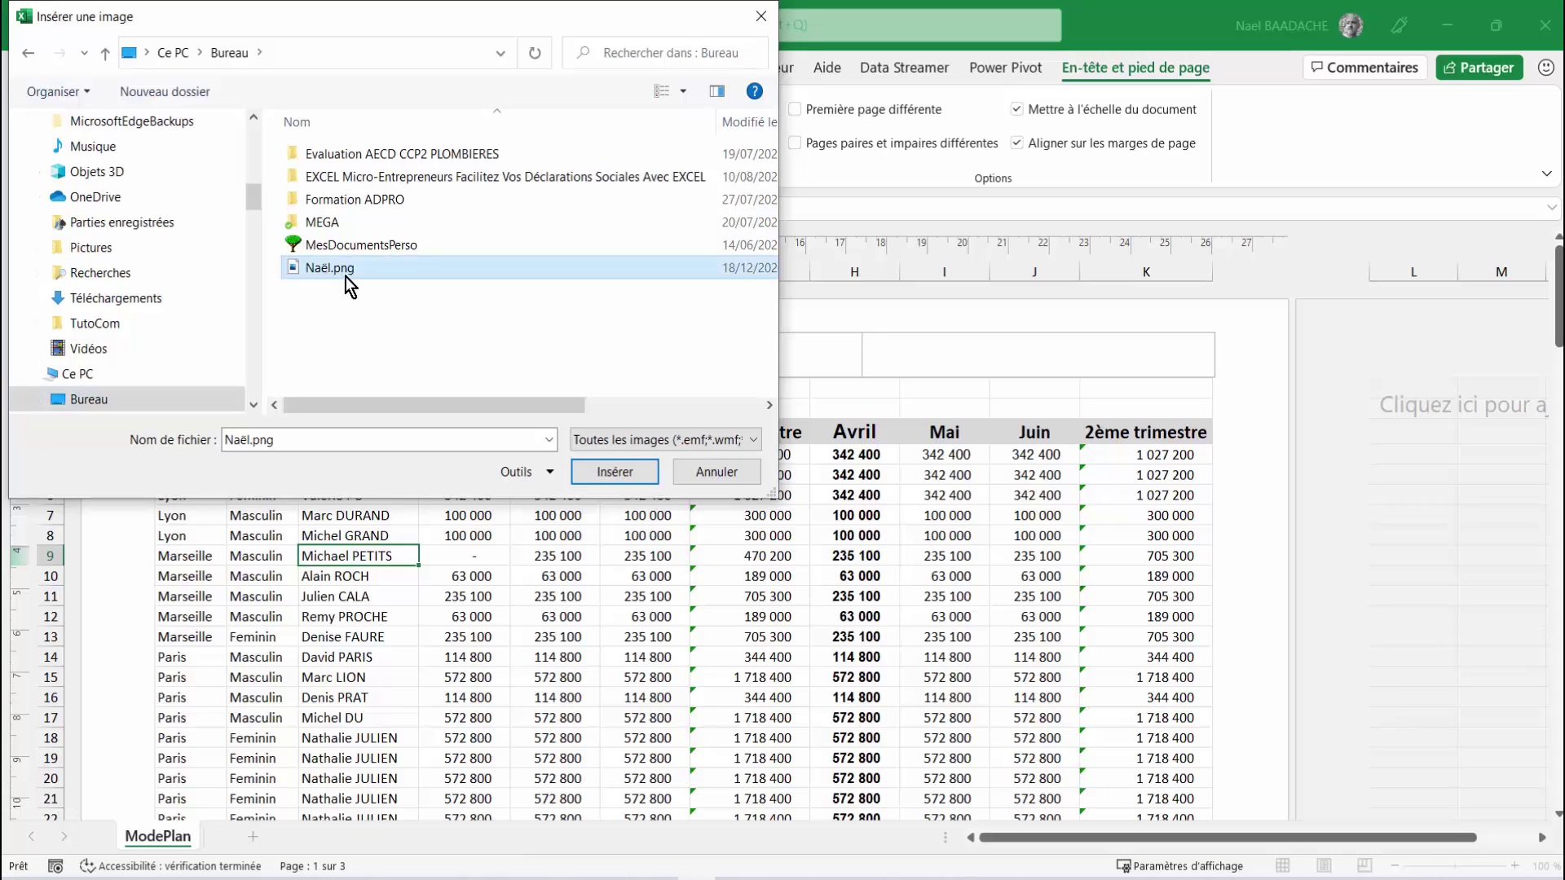
left_click(617, 475)
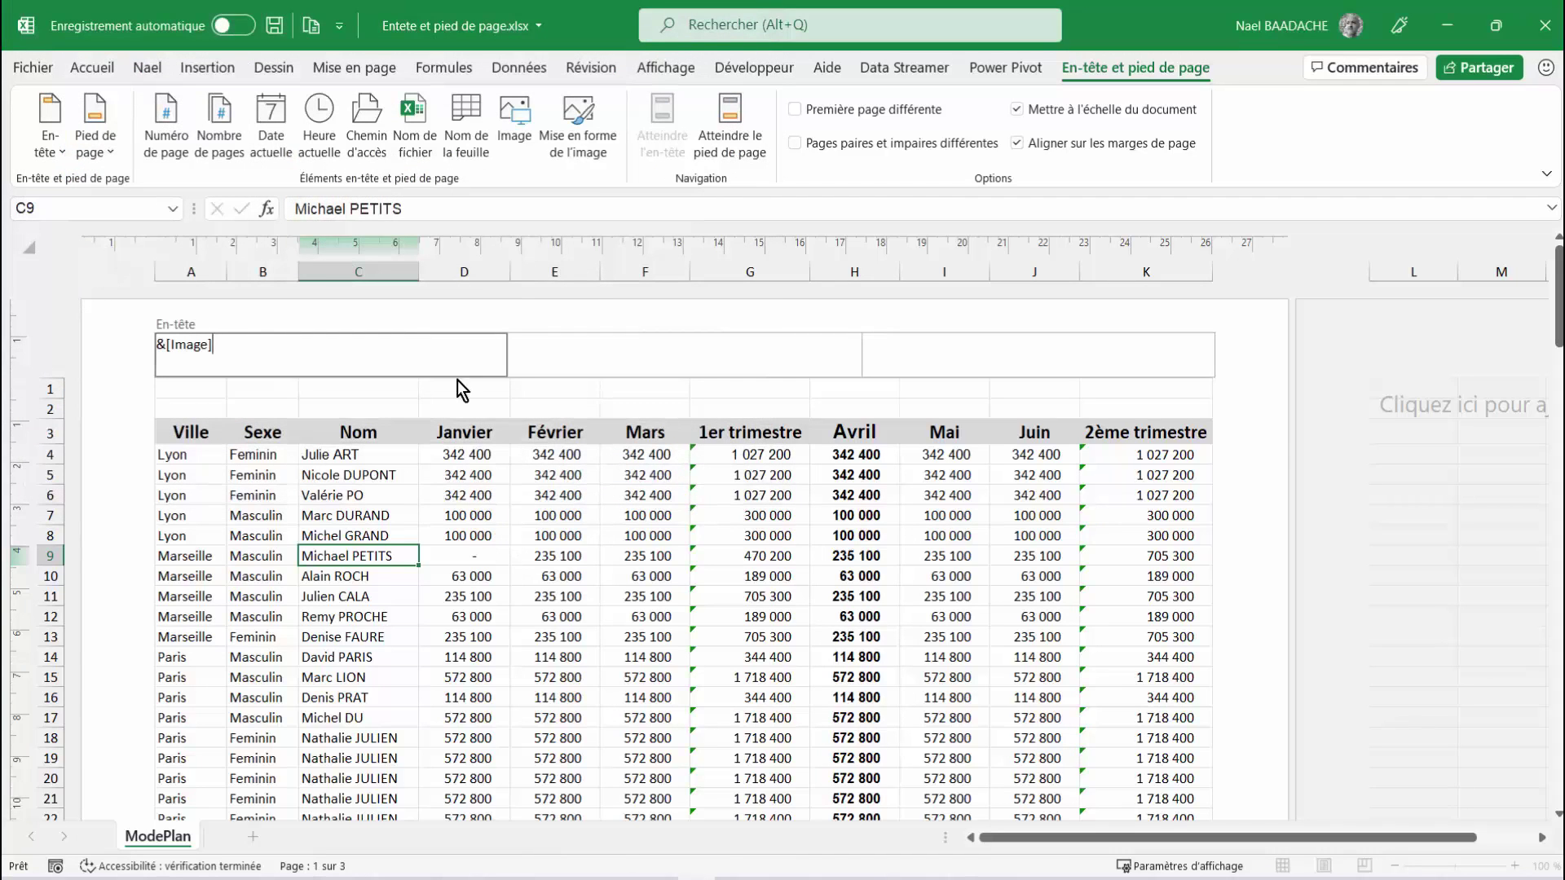
View the oversized logo on the page, then close Excel without saving.
left_click(502, 522)
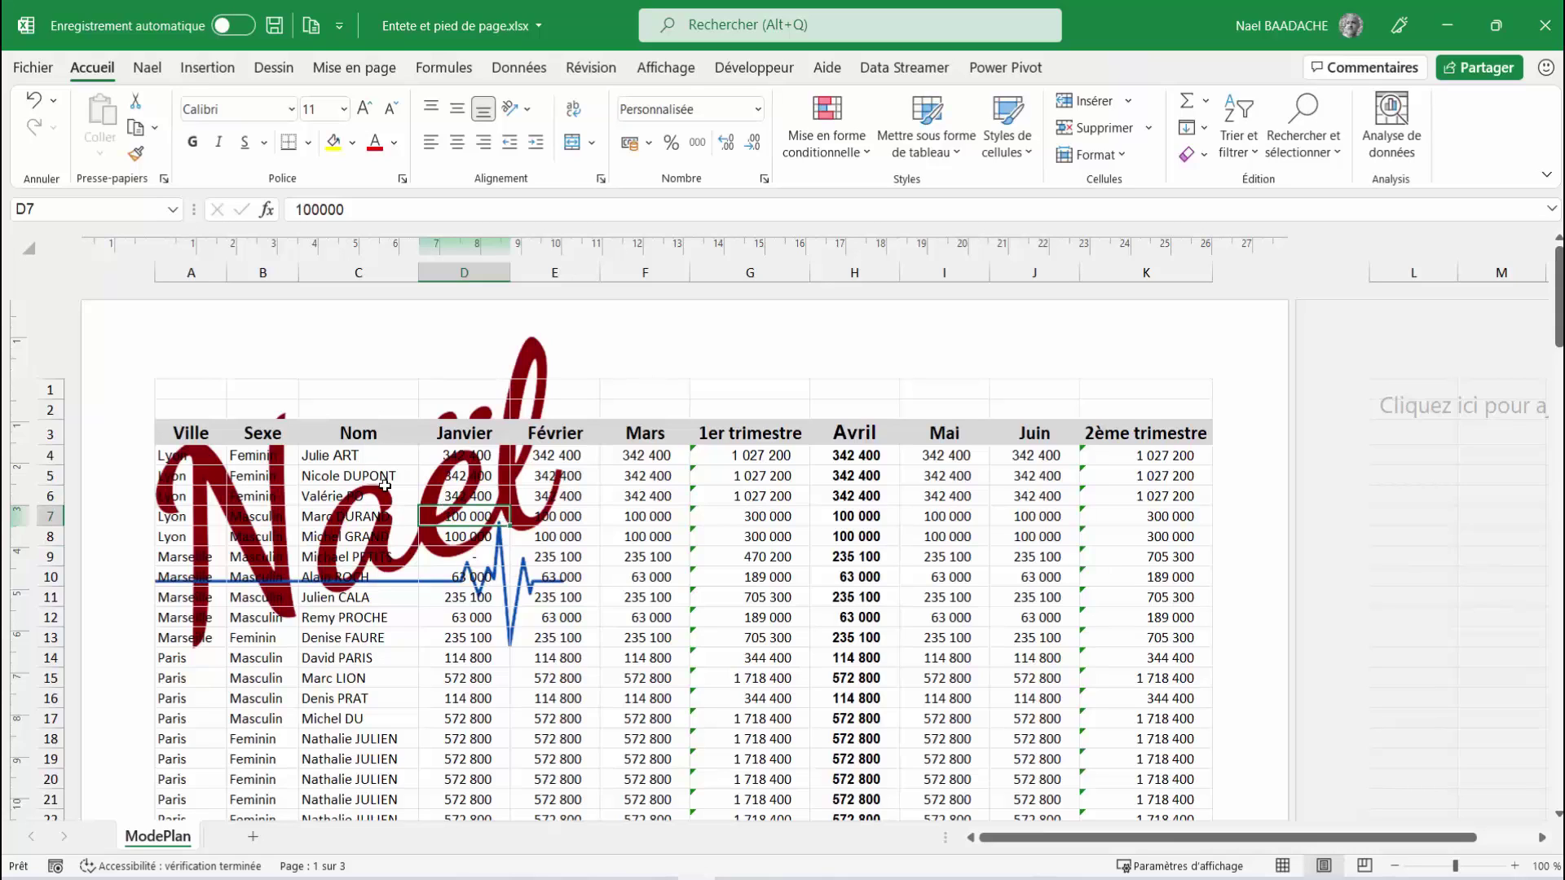
left_click(1545, 25)
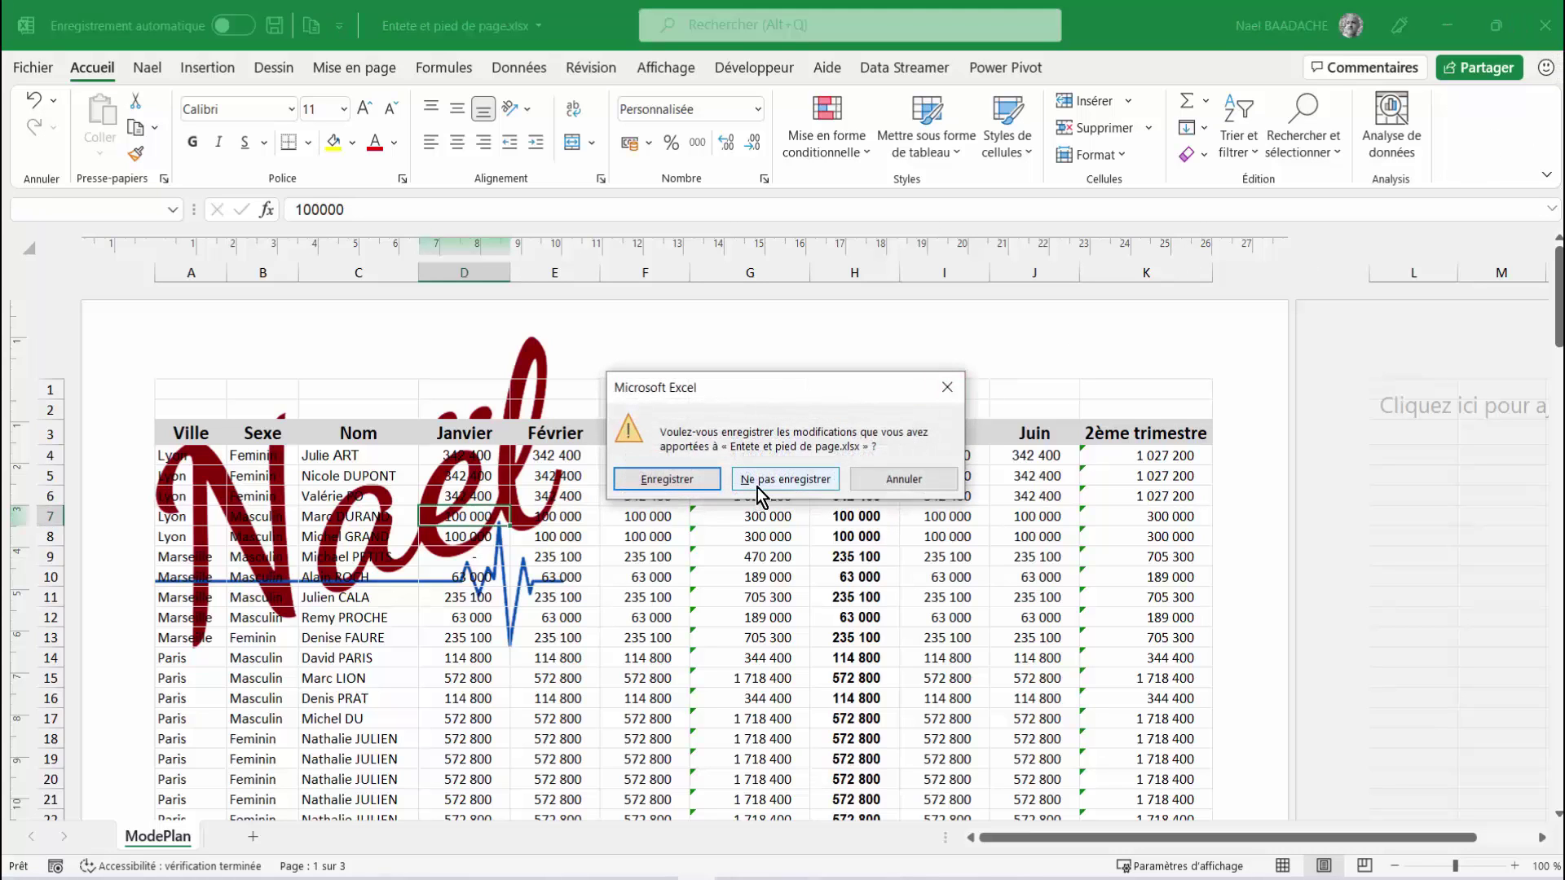
left_click(784, 475)
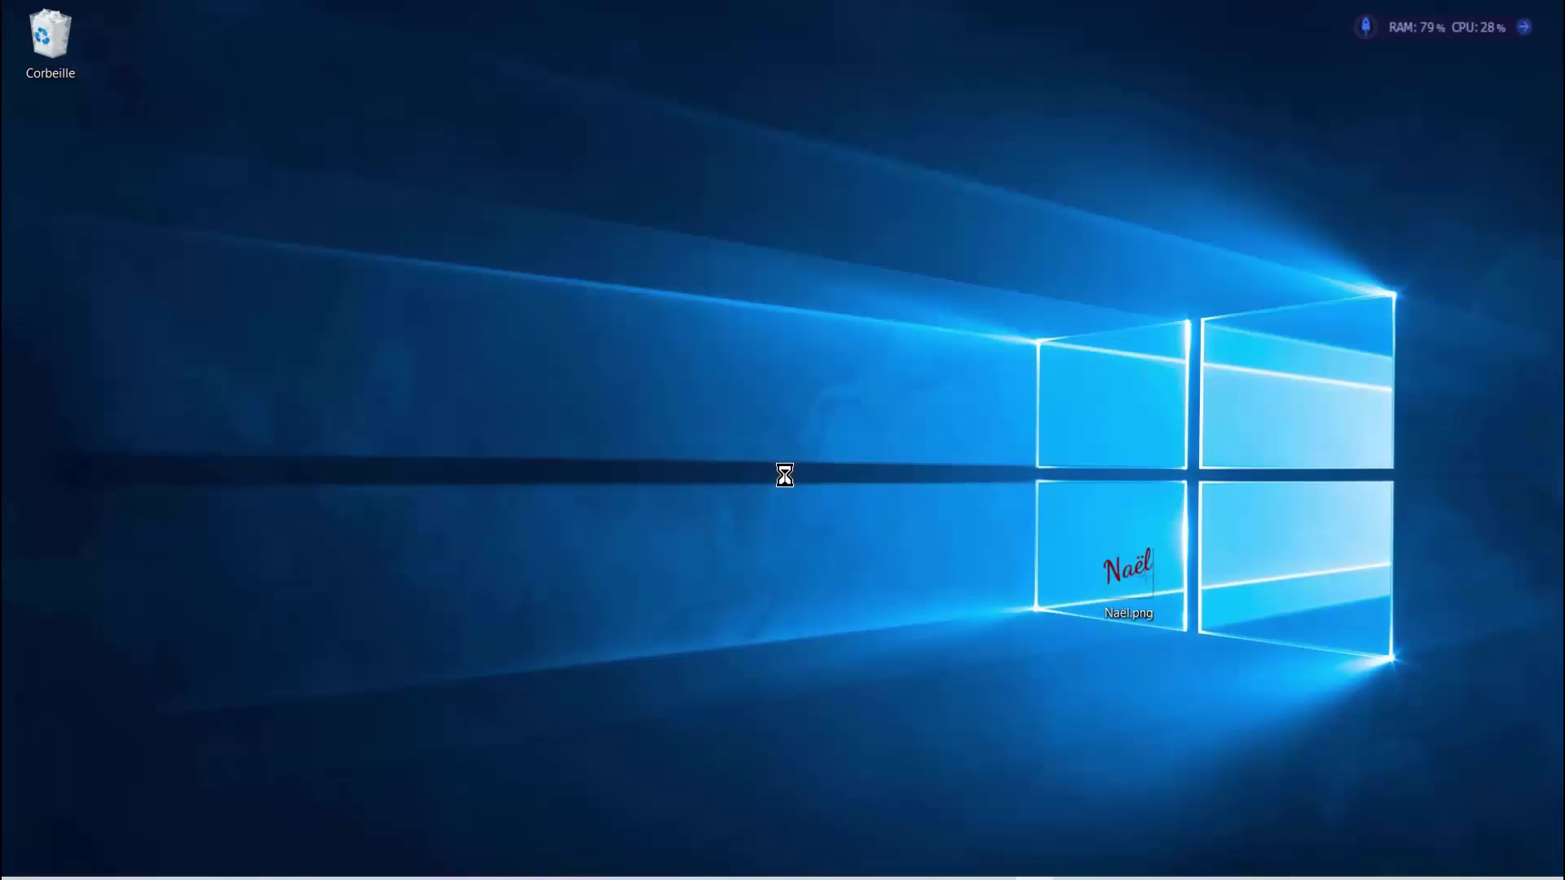
Open the Naël.png logo from the desktop in Paint.
left_click_drag(1139, 571, 654, 401)
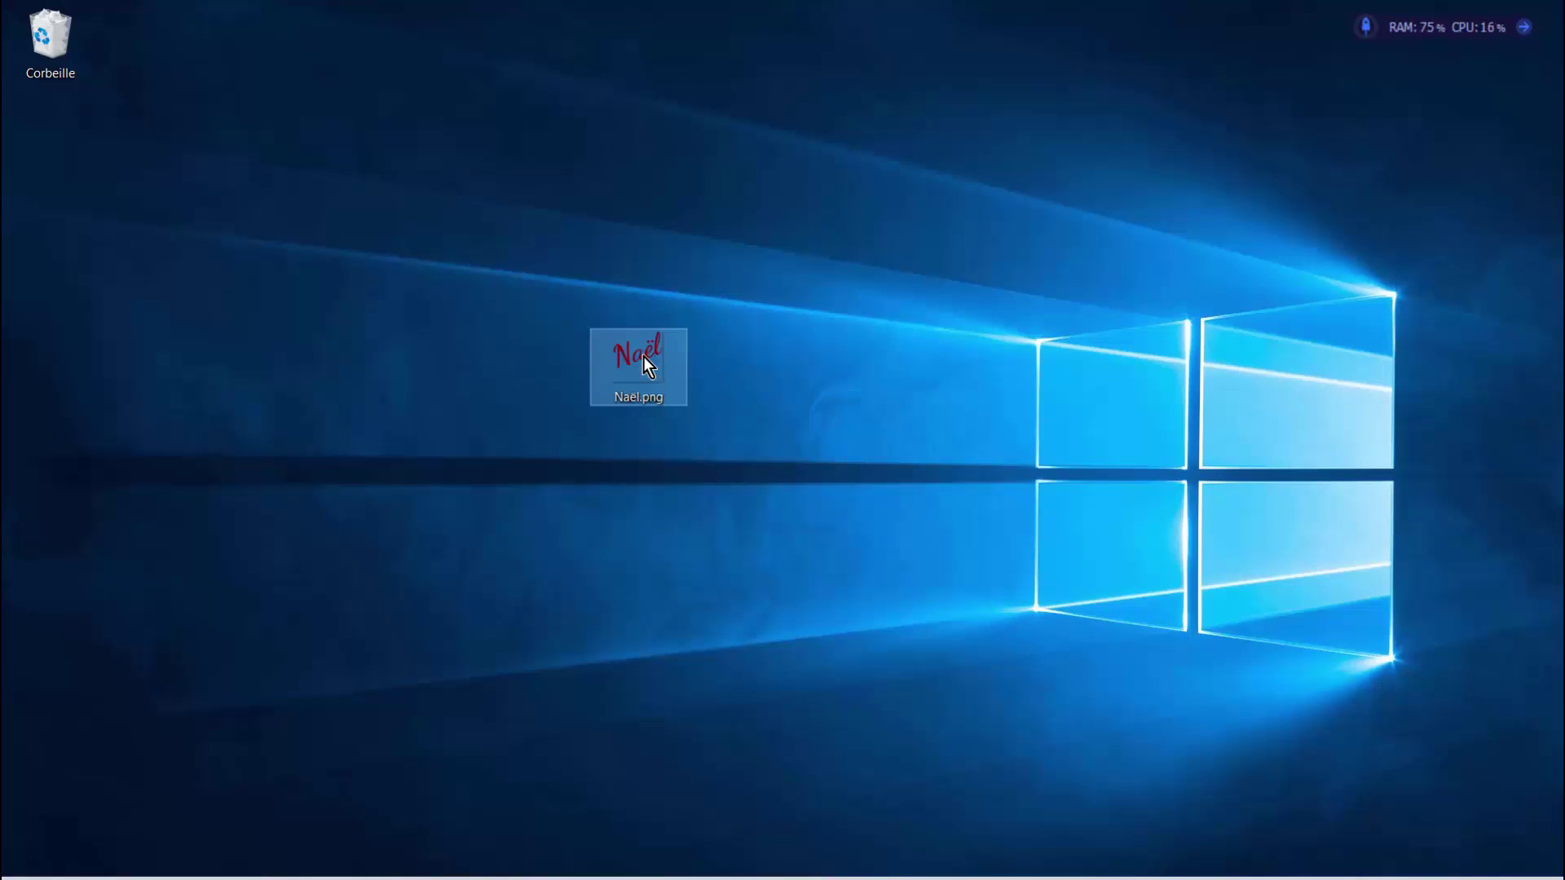
right_click(643, 355)
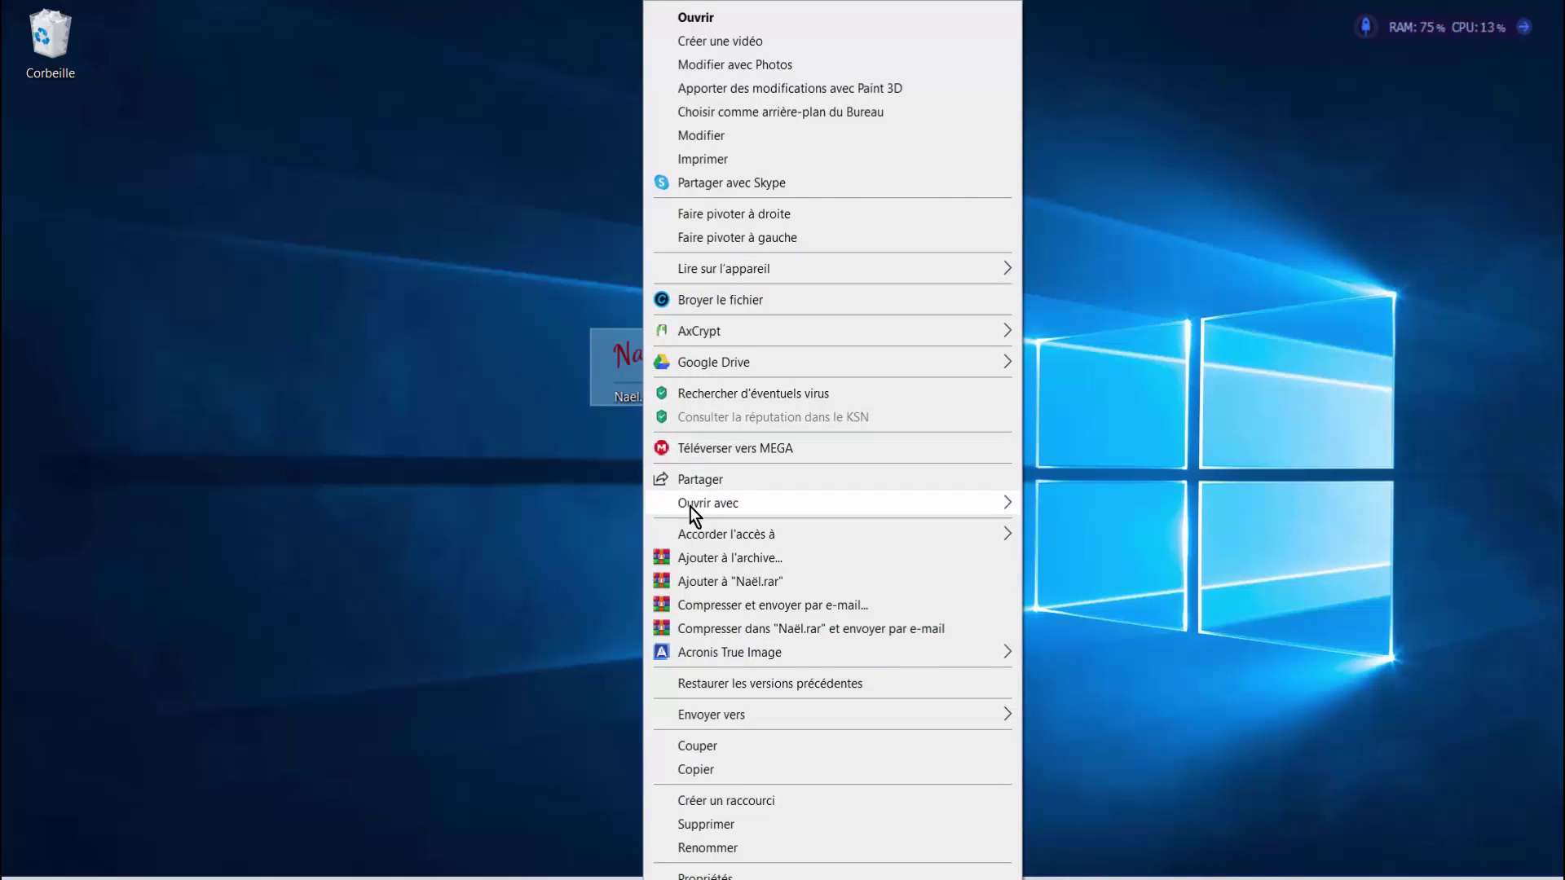
mouse_move(783, 502)
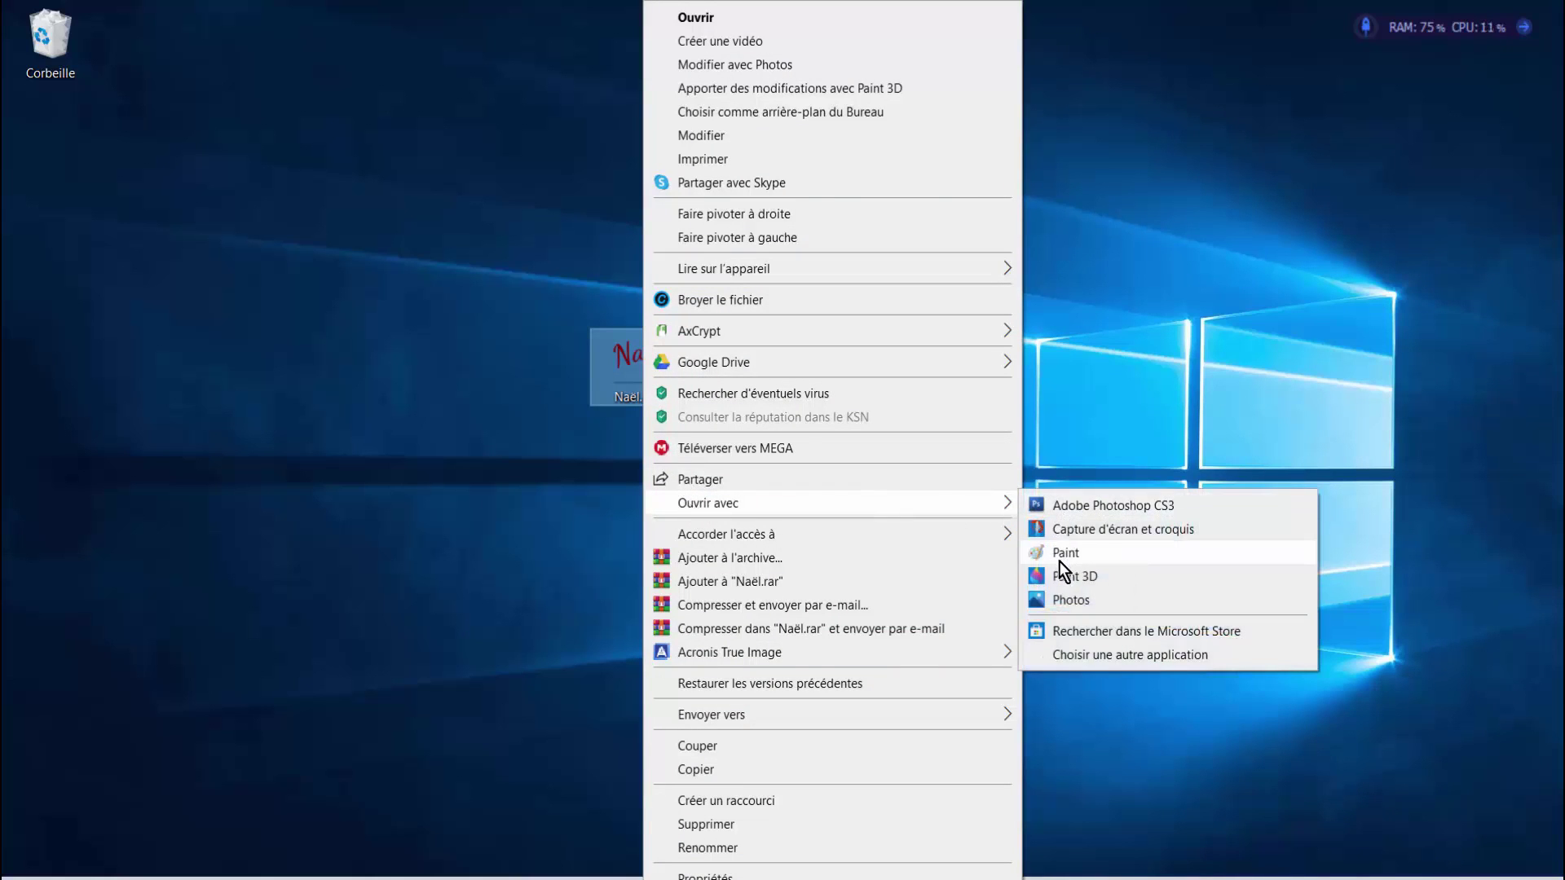
left_click(1059, 560)
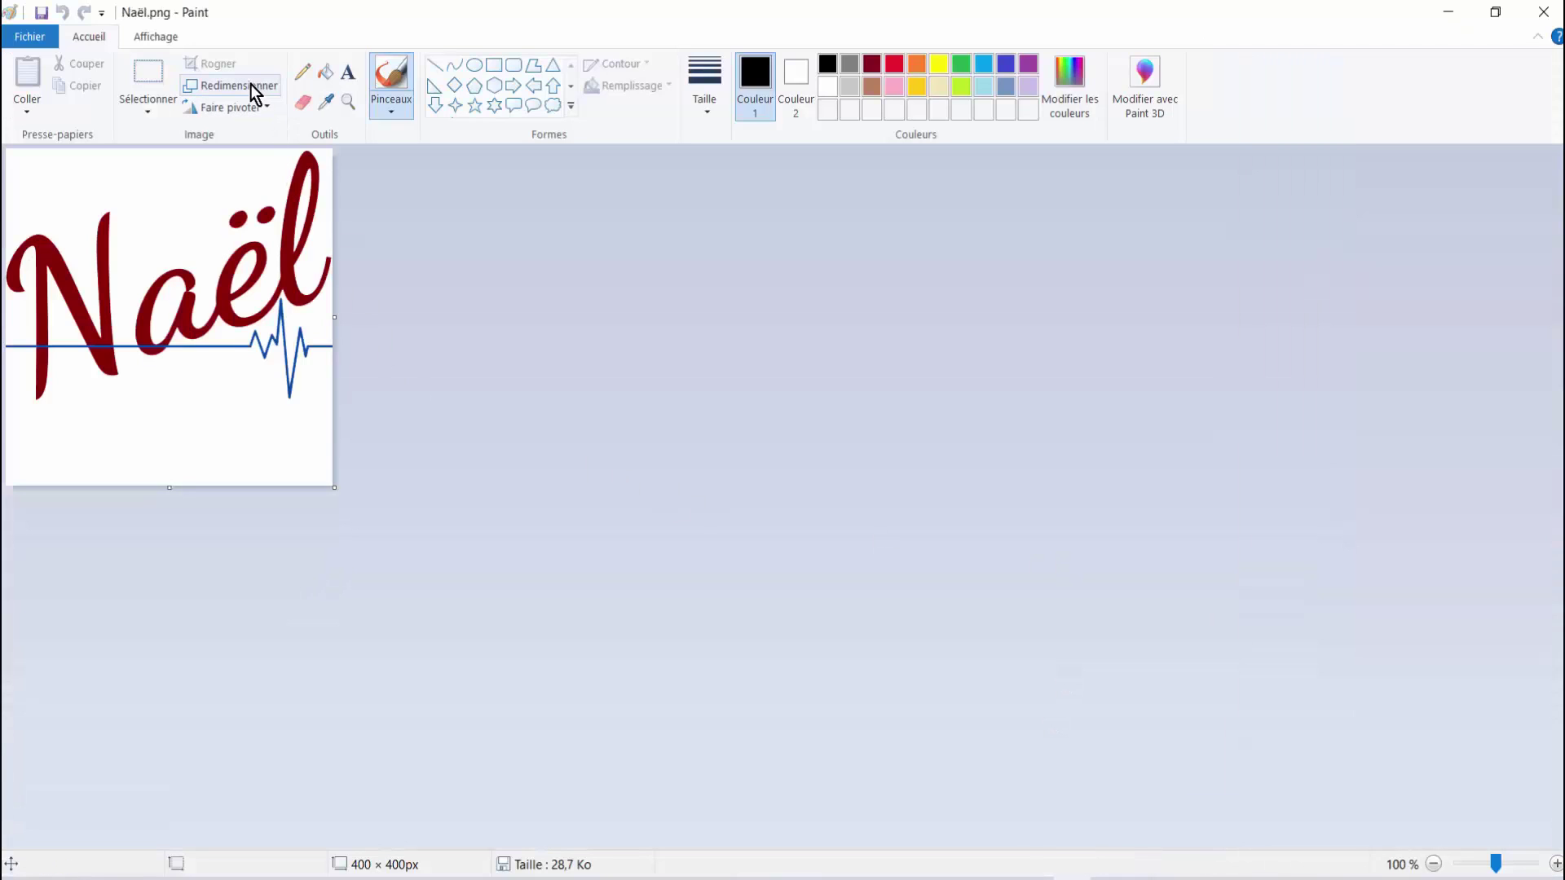
Resize the logo to 25%, shrinking it to 100 × 100 px.
left_click(248, 85)
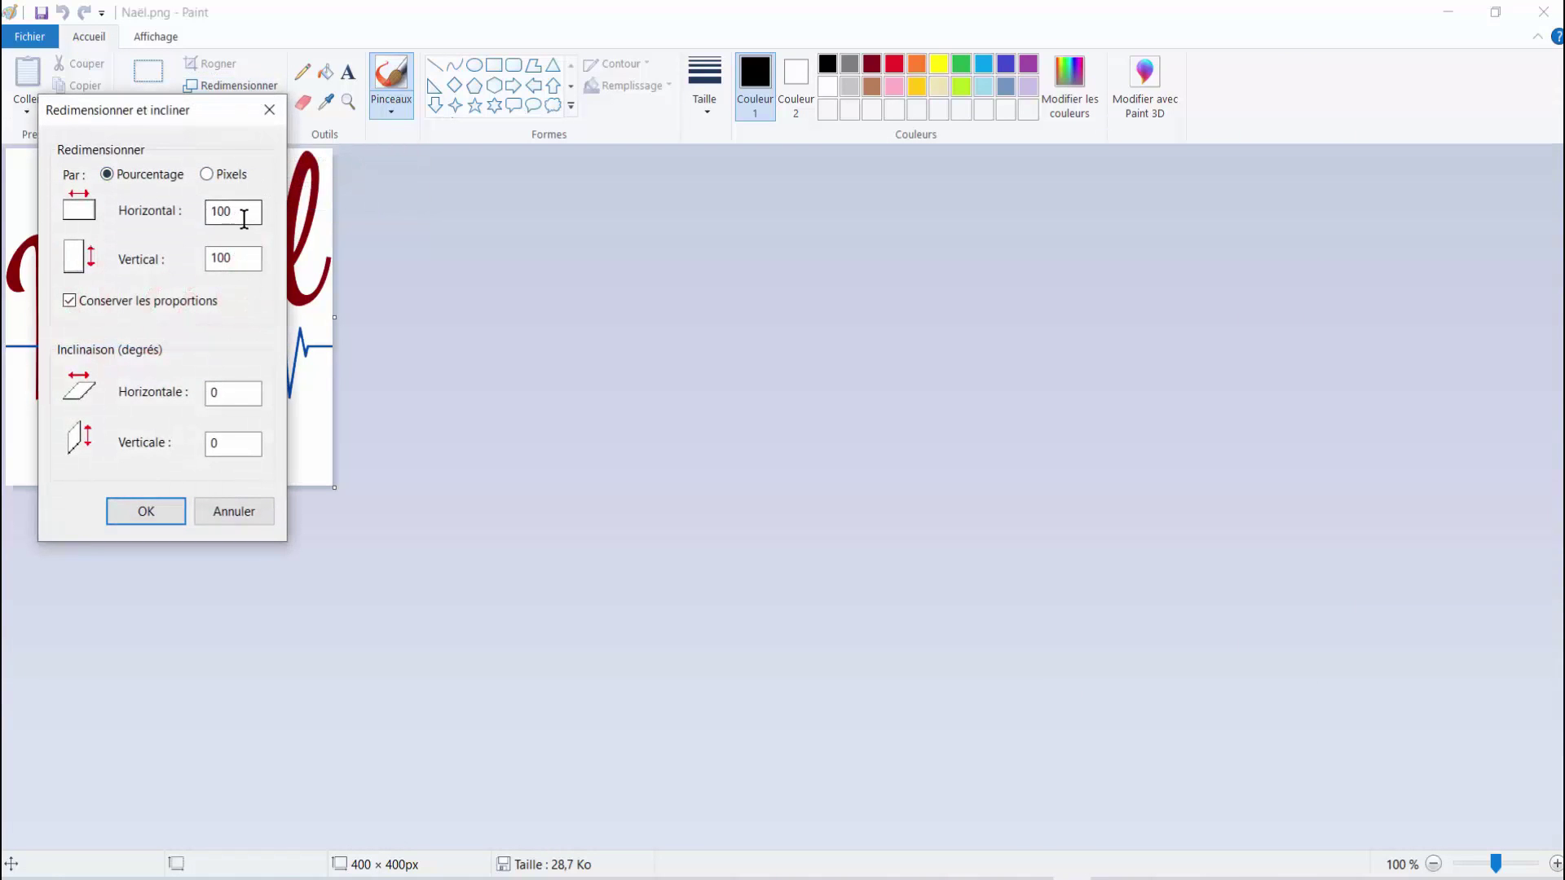
left_click_drag(245, 214, 161, 212)
type("25")
left_click(140, 515)
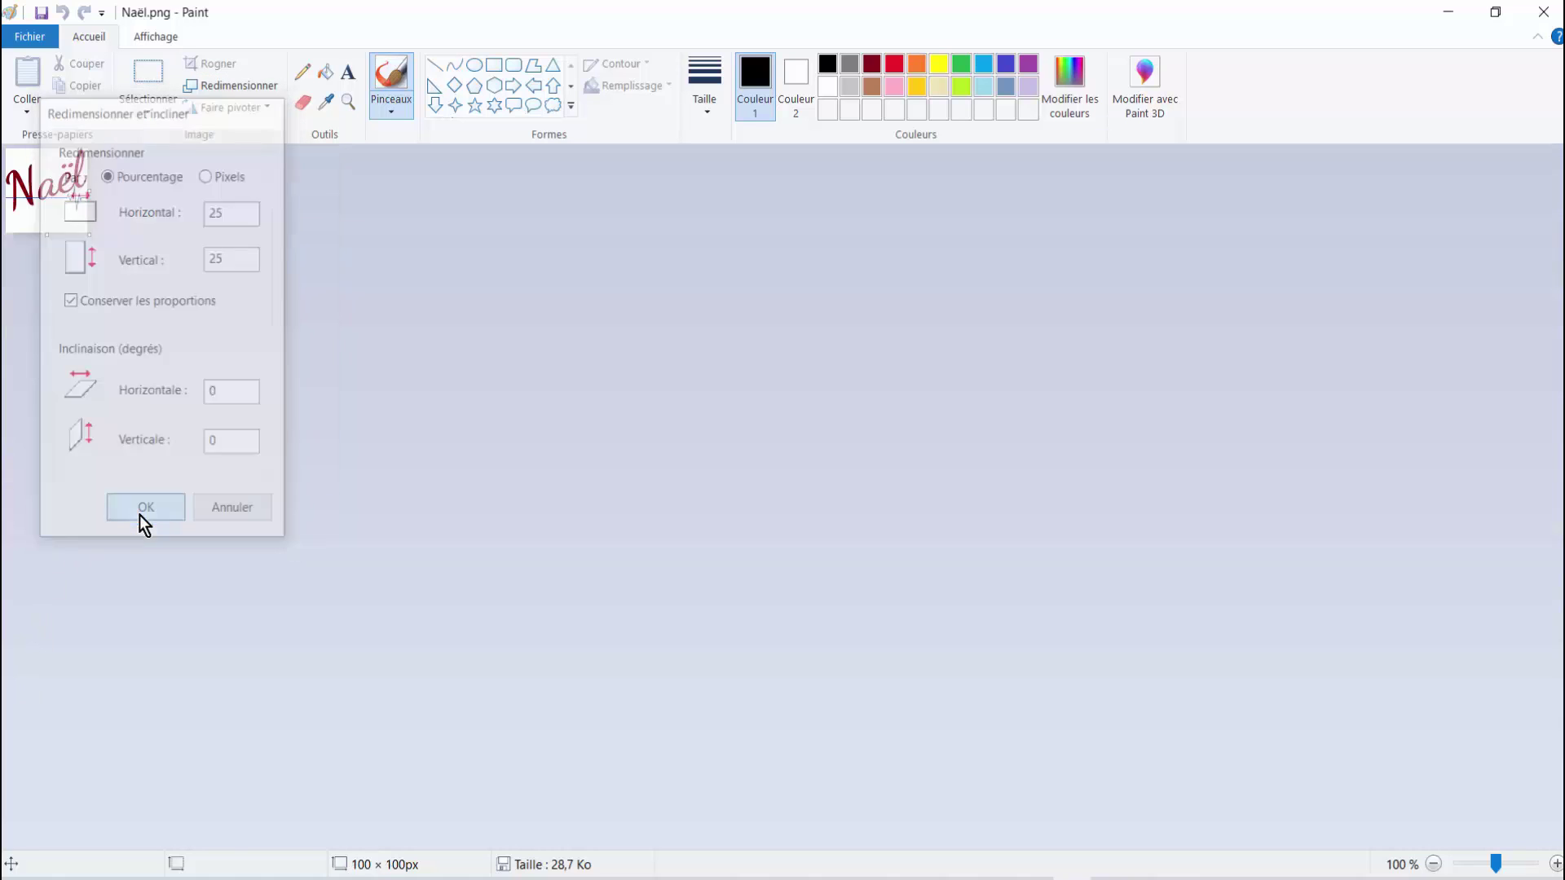
Save the resized logo as PNG named BisNaël.png, accepting the transparency loss, and close Paint.
left_click(44, 39)
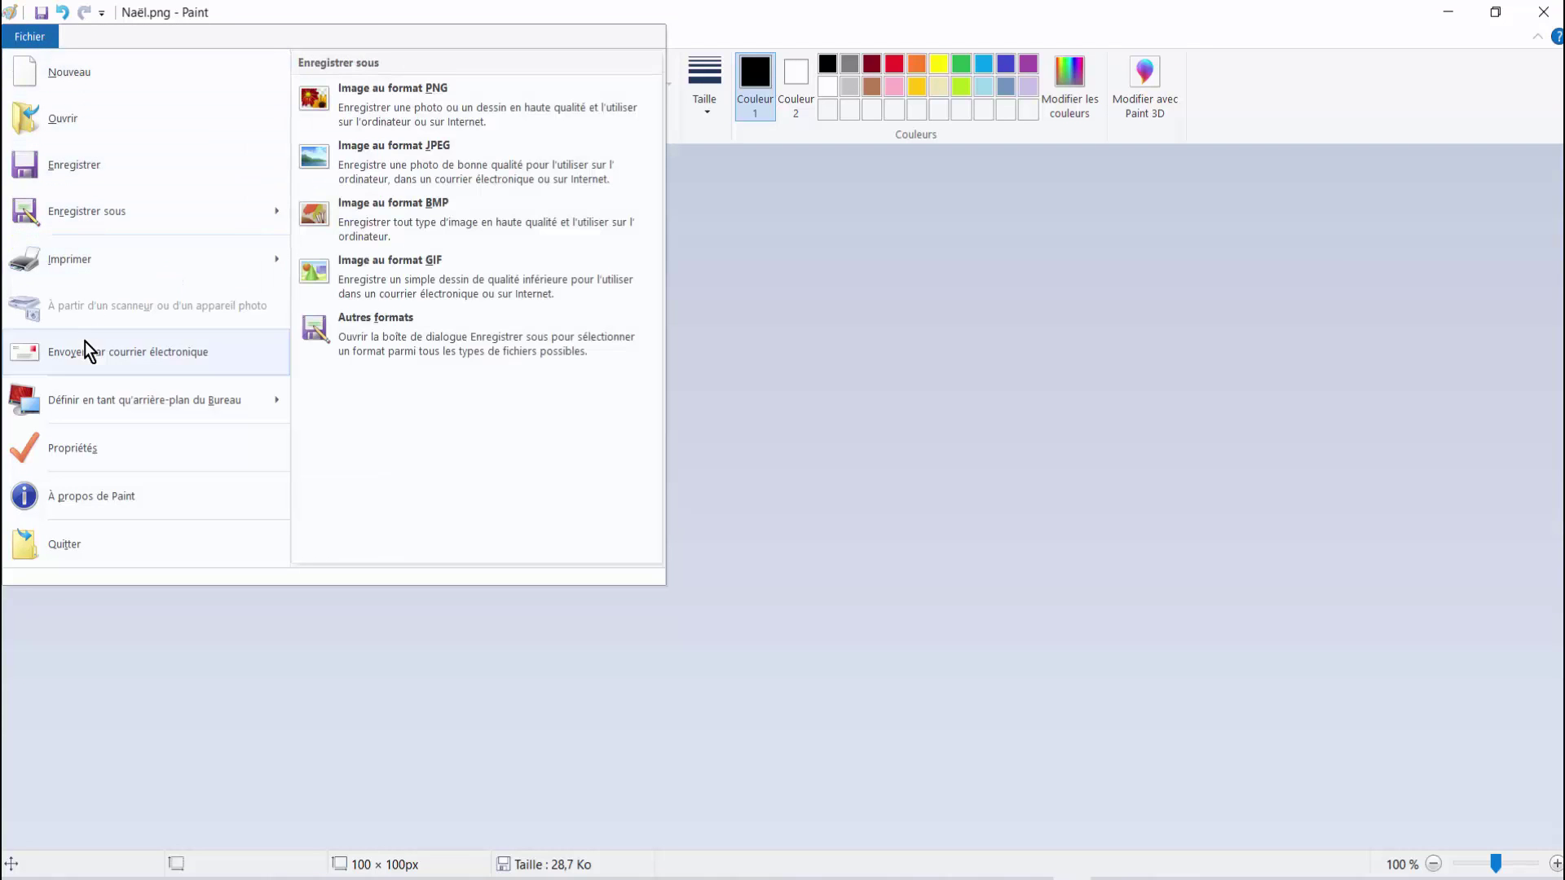
left_click(75, 219)
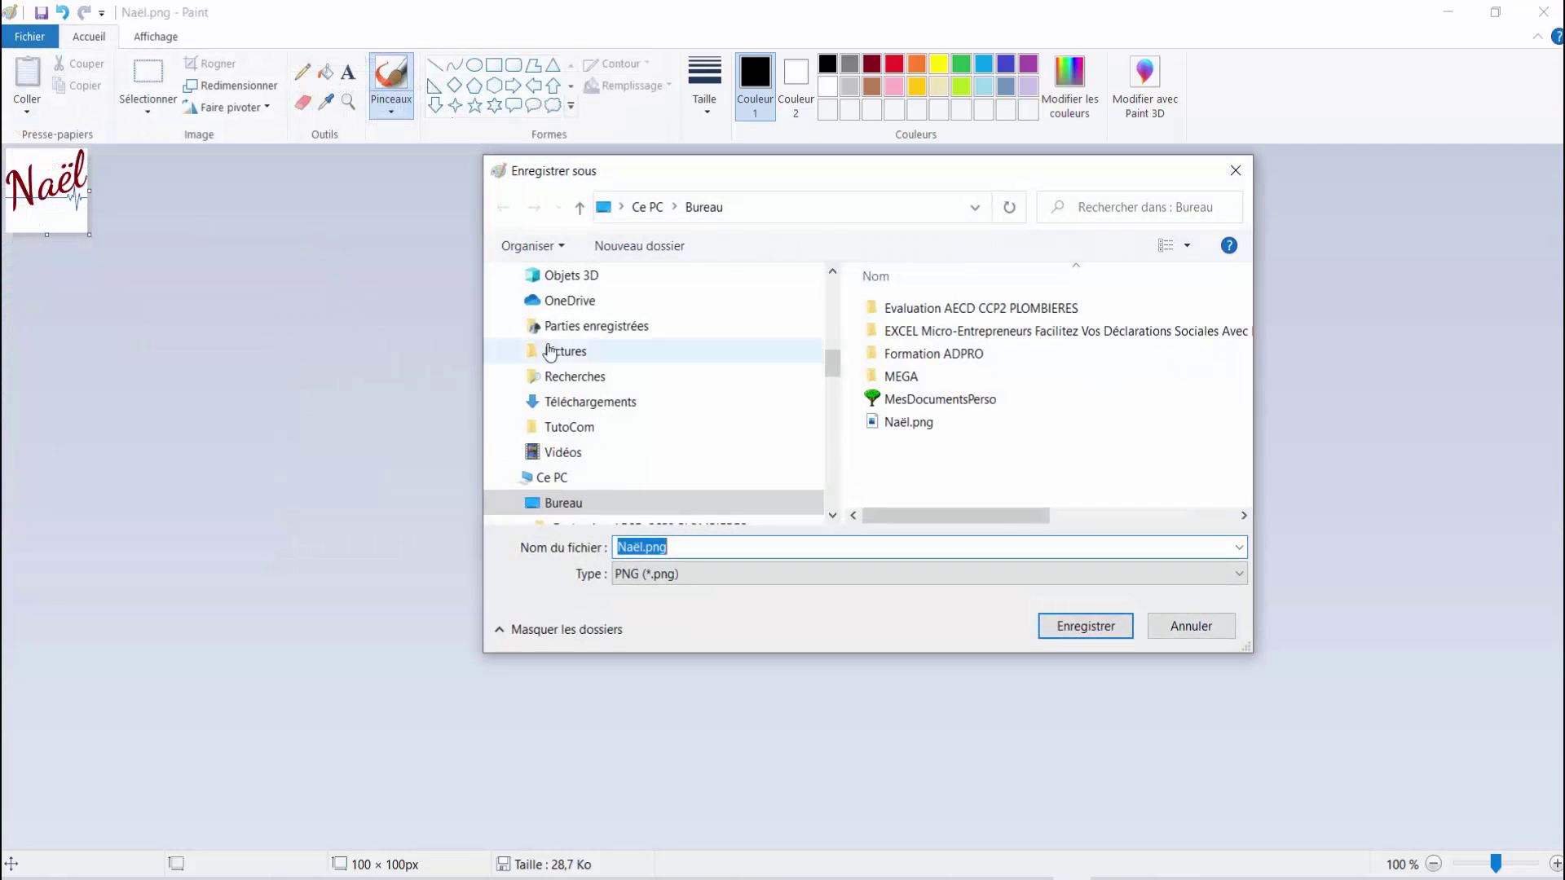
left_click(618, 547)
type("Bis")
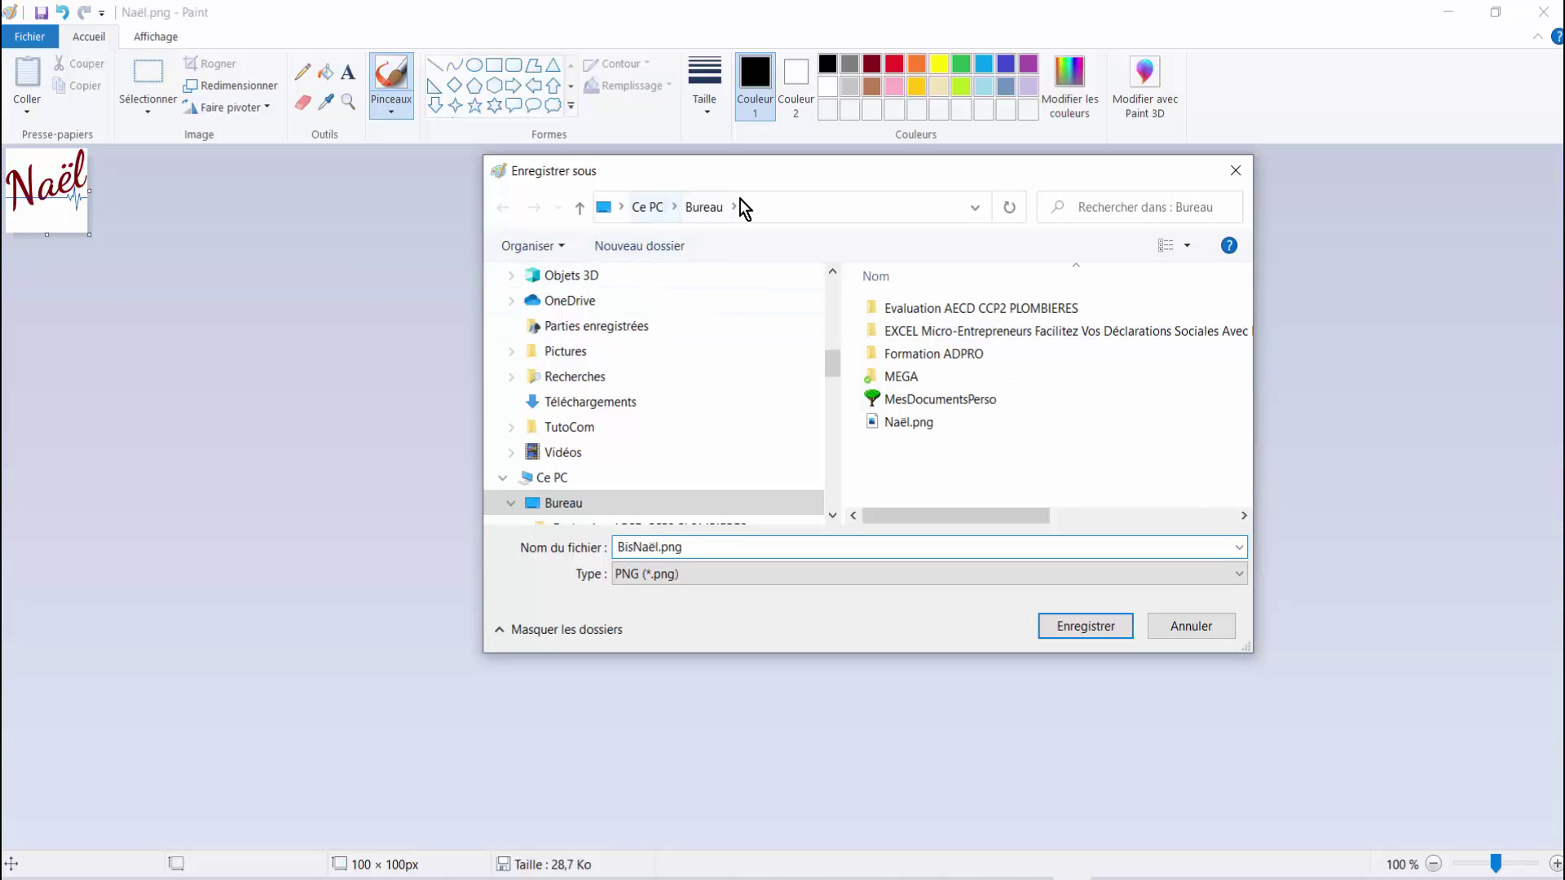
left_click(1078, 633)
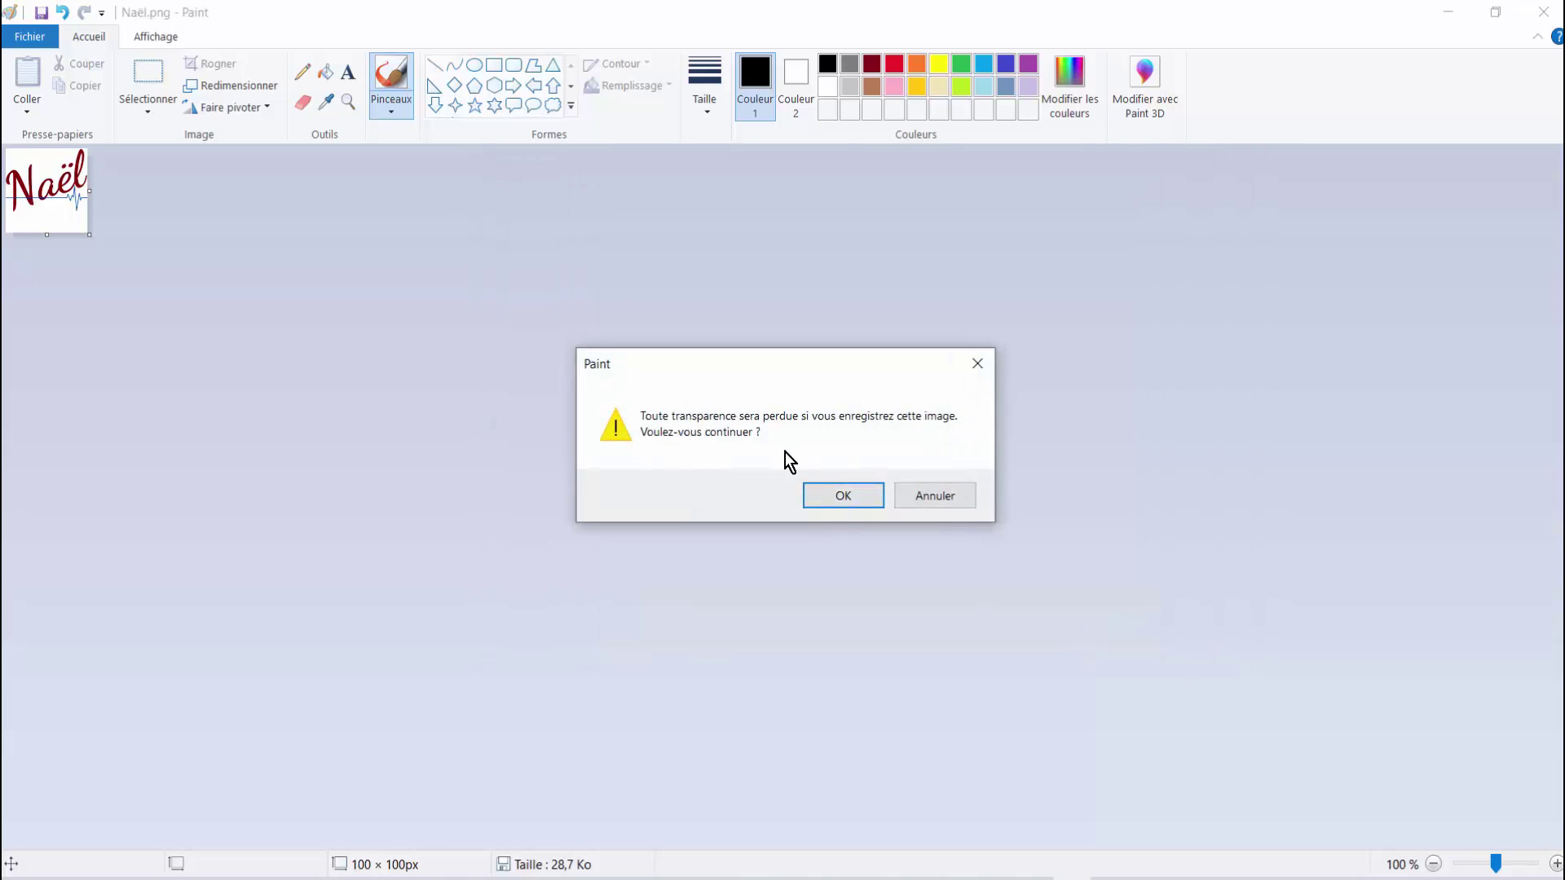
left_click(848, 498)
left_click(1542, 12)
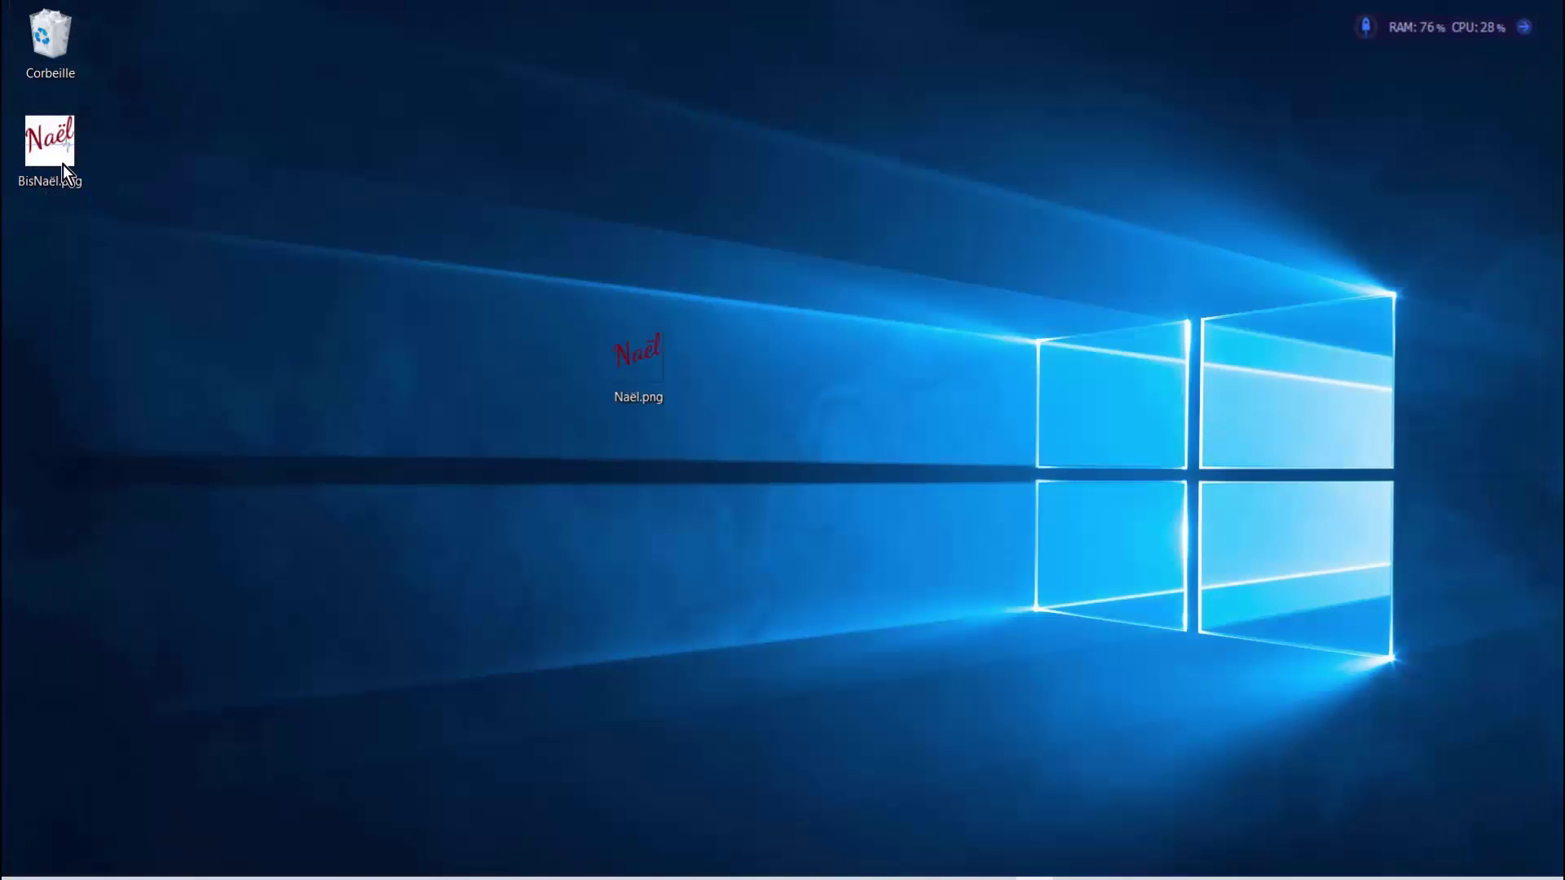
Move the BisNaël.png icon on the desktop and reopen Entete et pied de page.xlsx in Excel.
left_click_drag(48, 143, 243, 359)
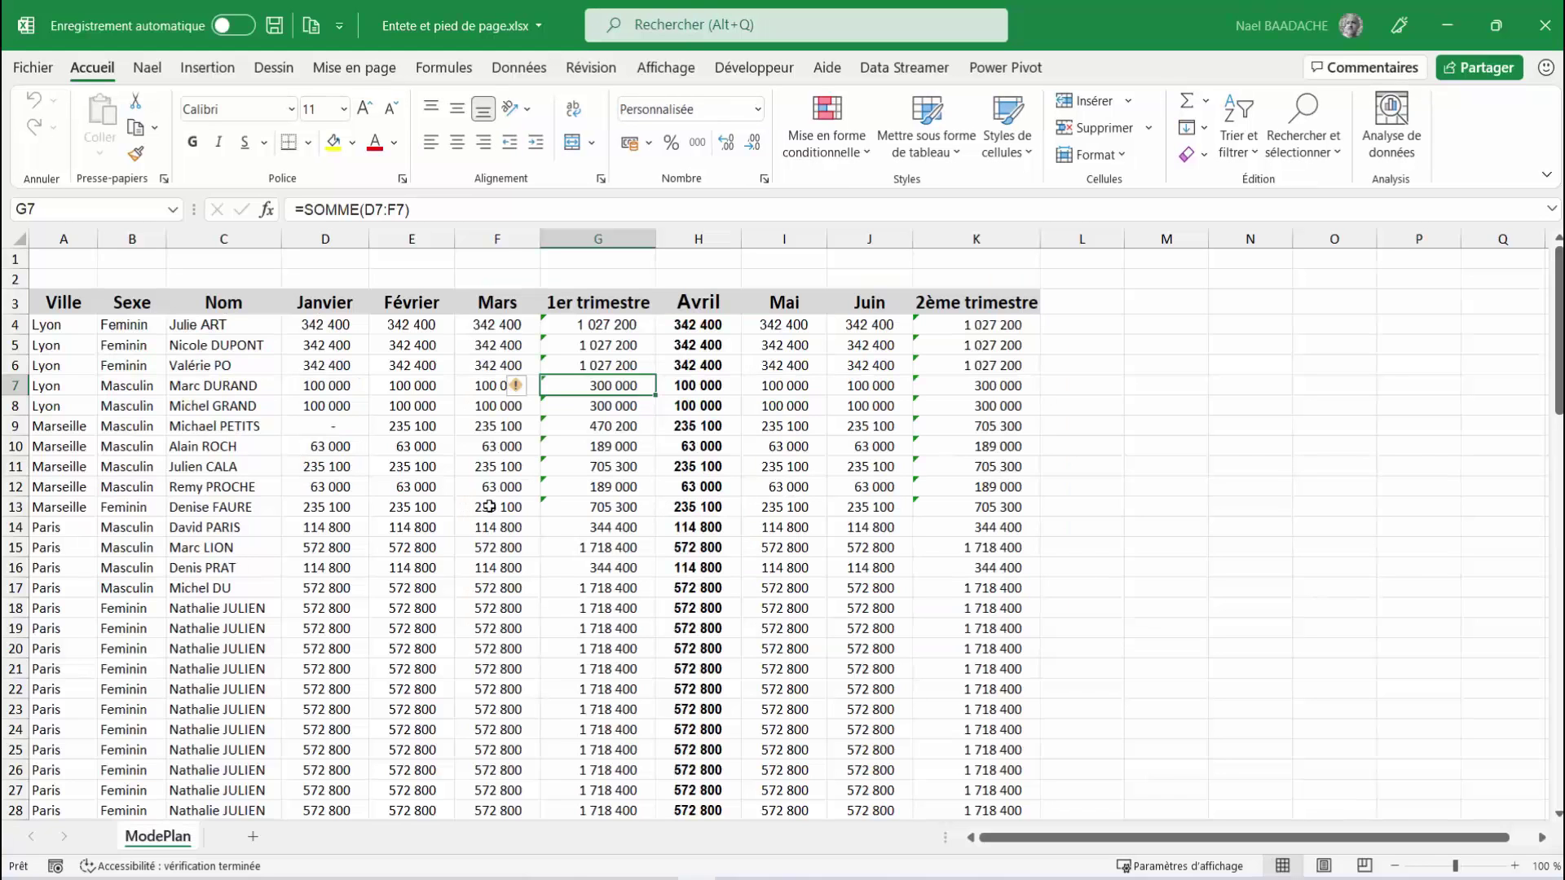
left_click(400, 473)
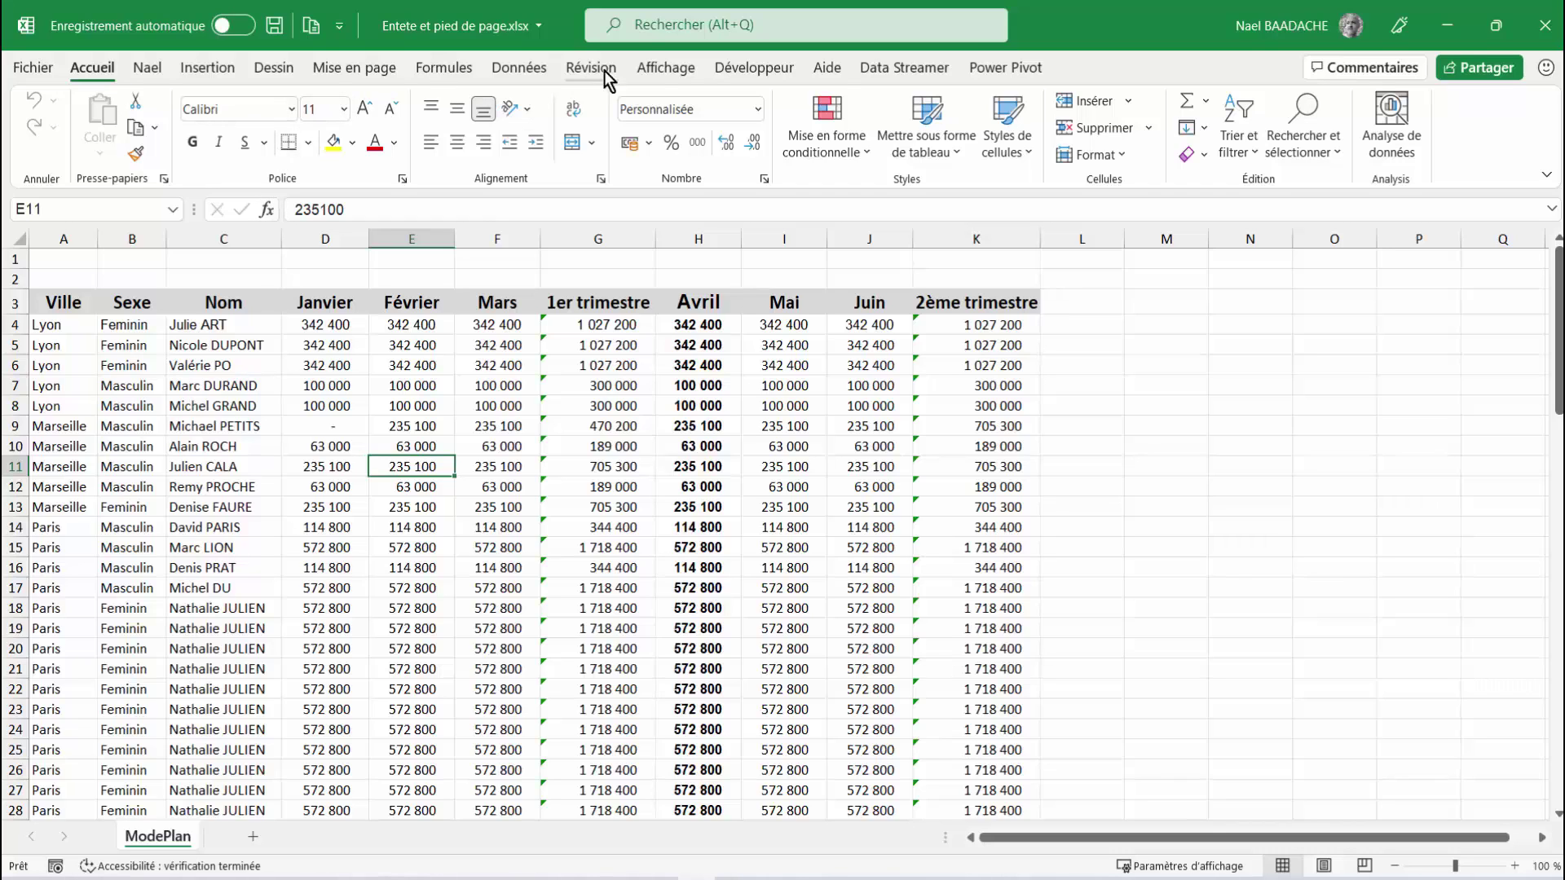
Return ModePlan to page layout view and start inserting a picture into the left header section.
left_click(658, 71)
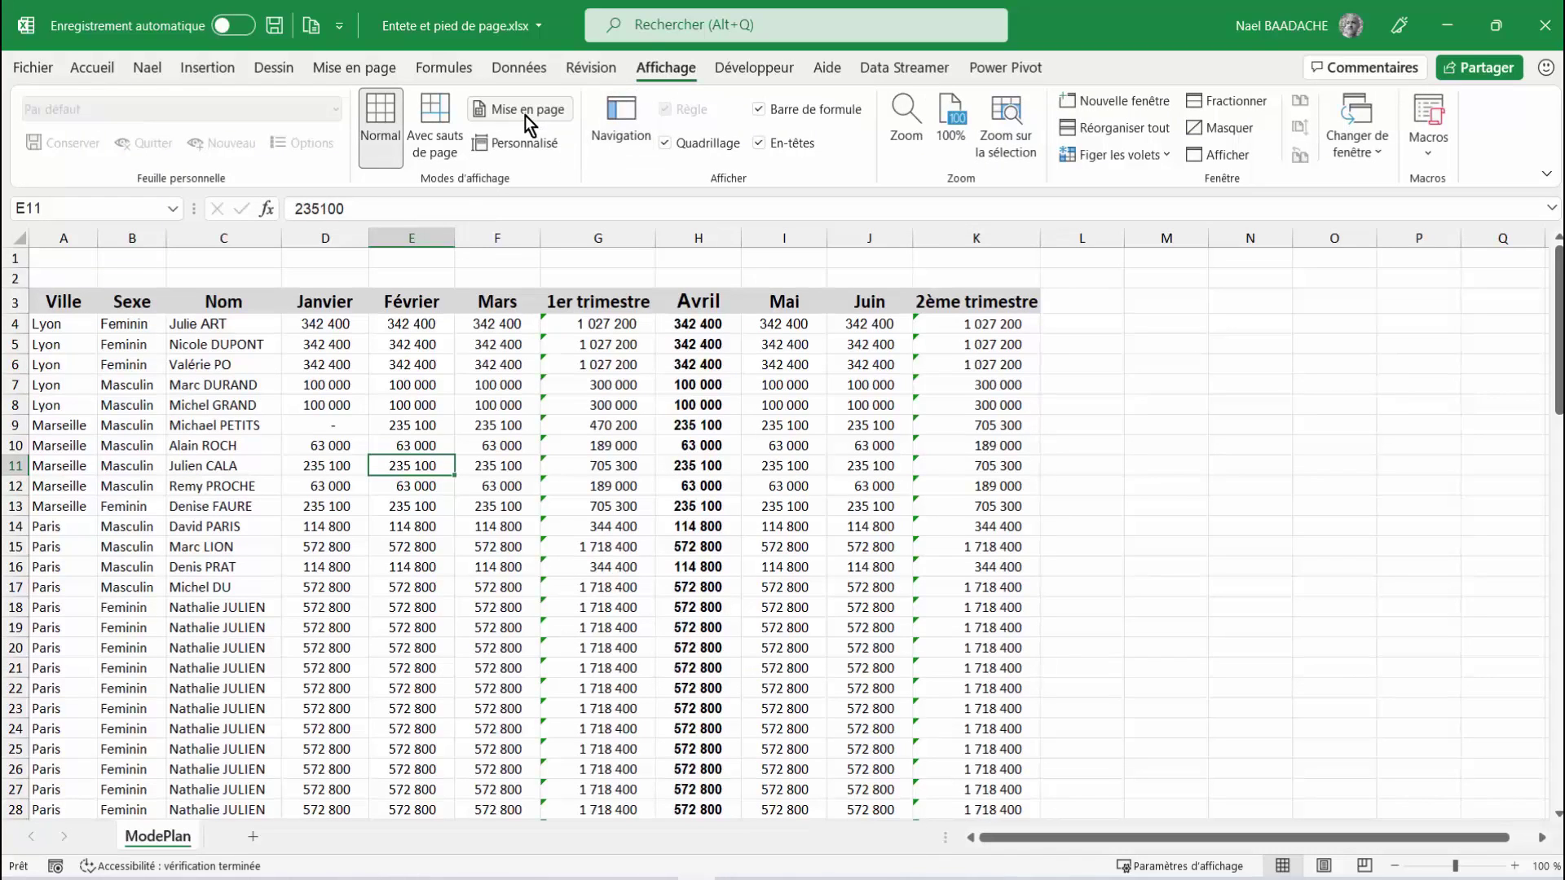
left_click(491, 446)
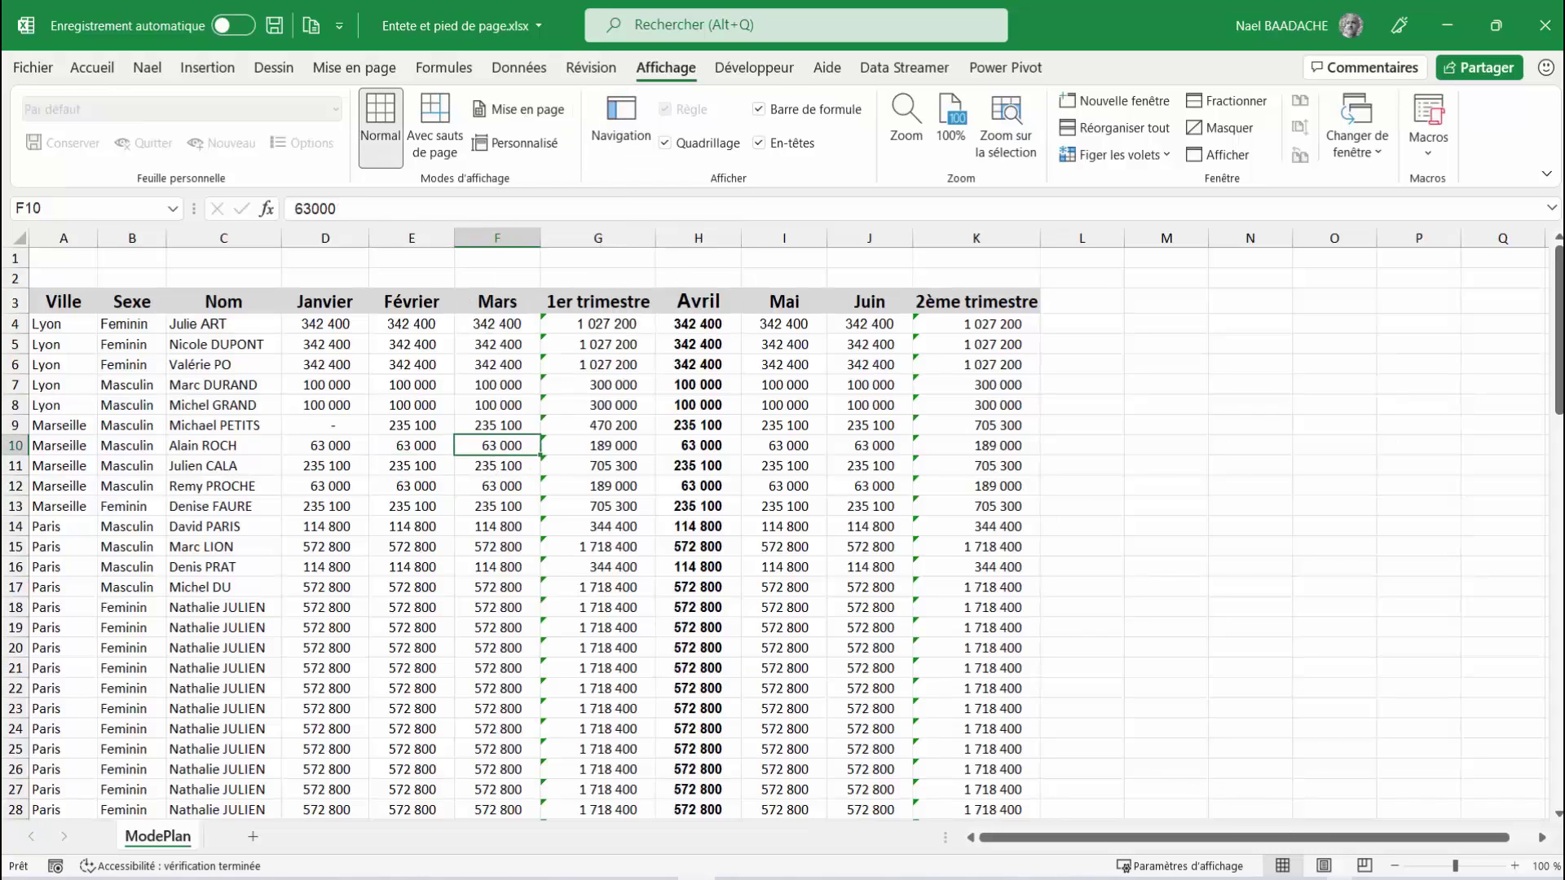
left_click(1323, 868)
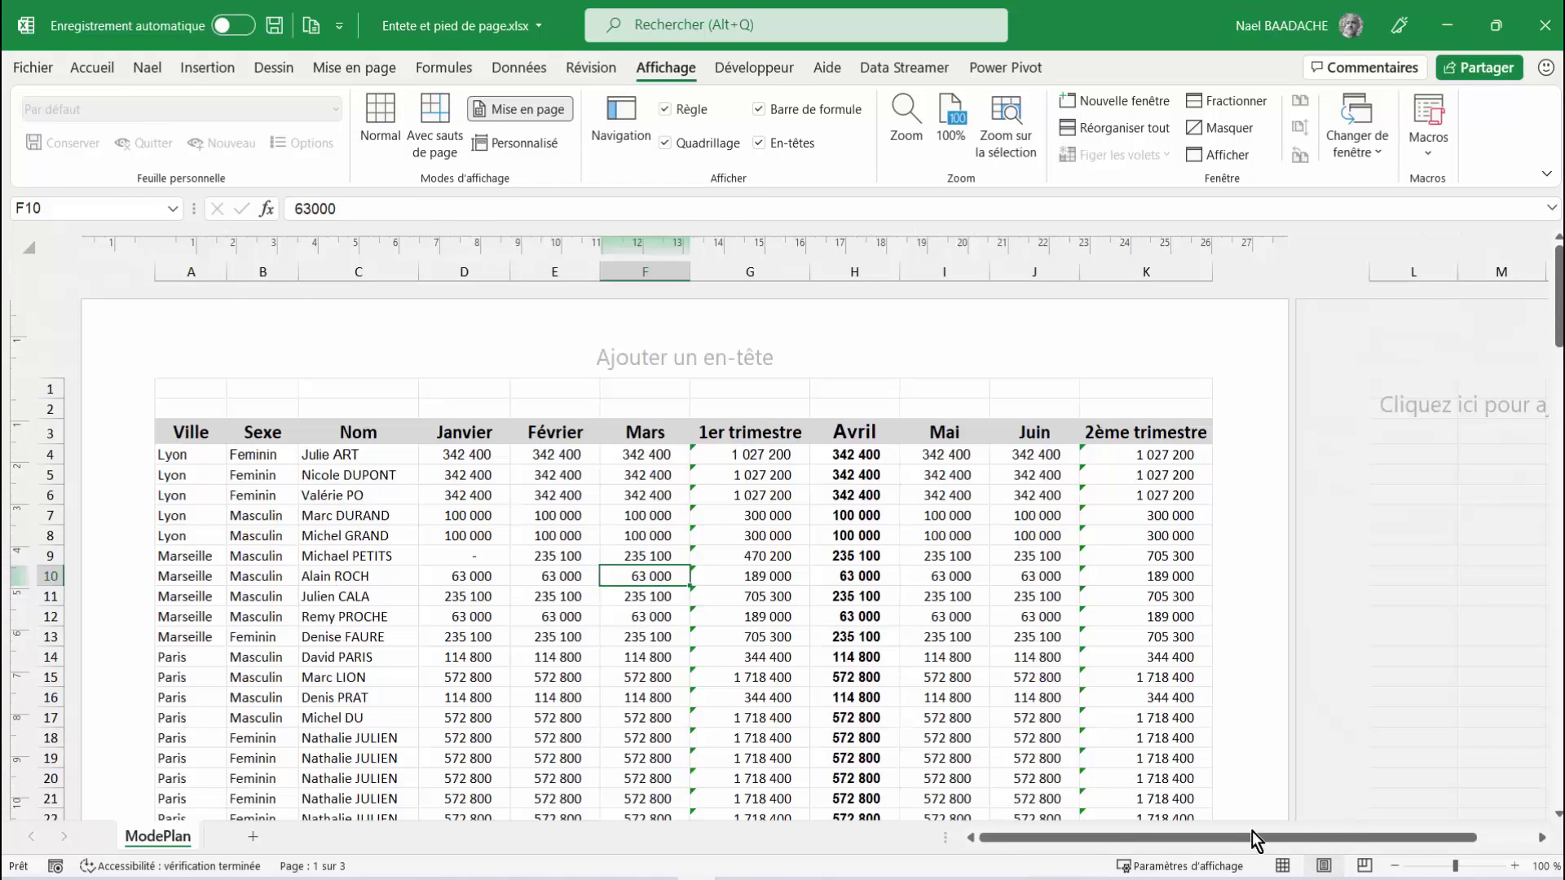
left_click(321, 357)
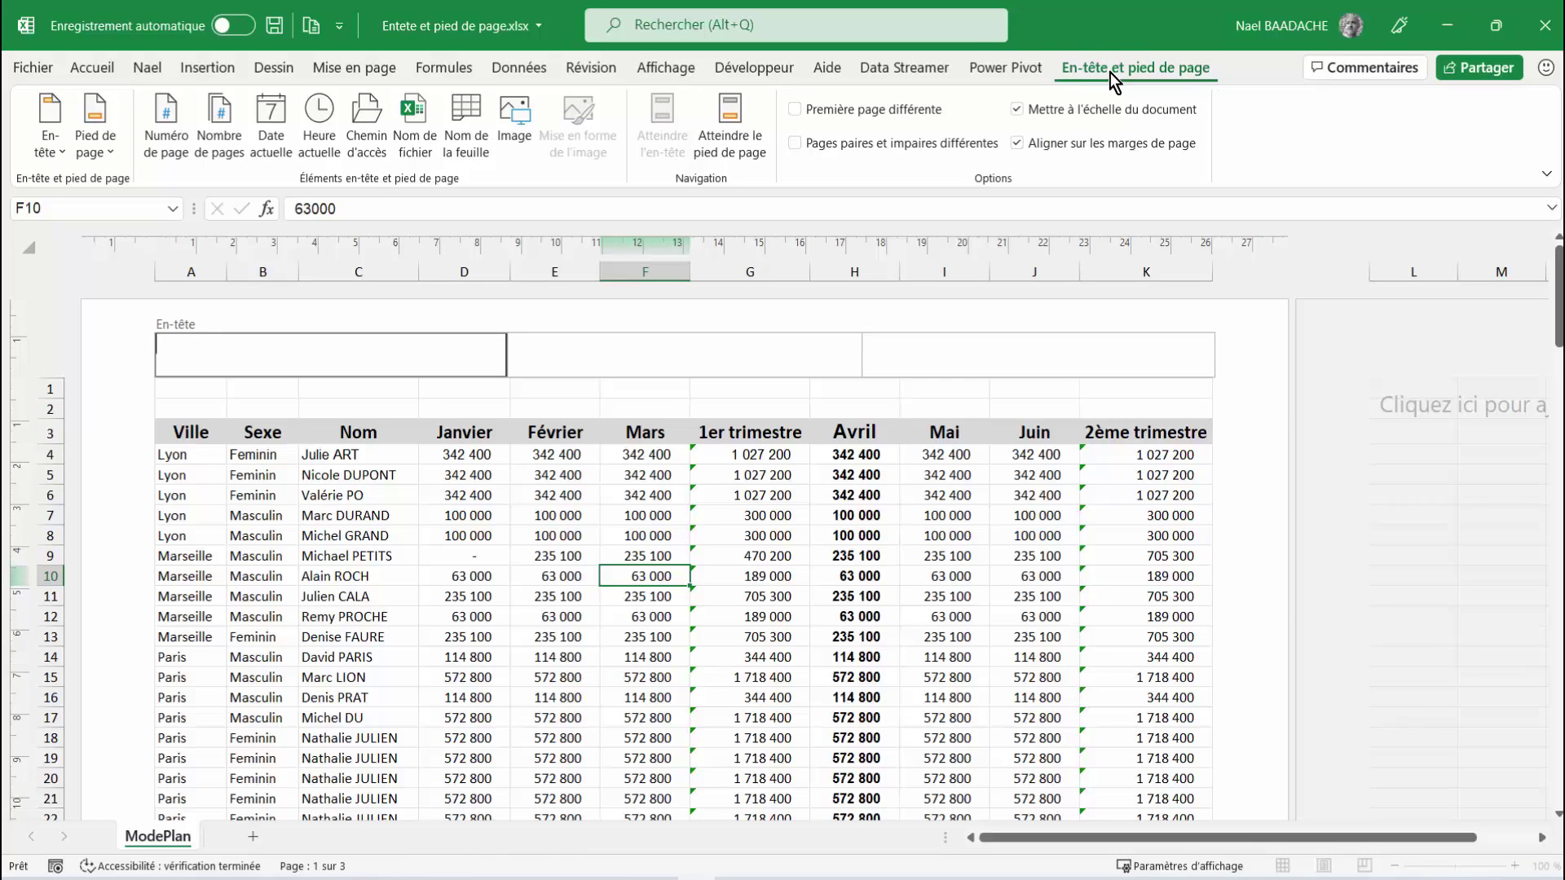
left_click(517, 119)
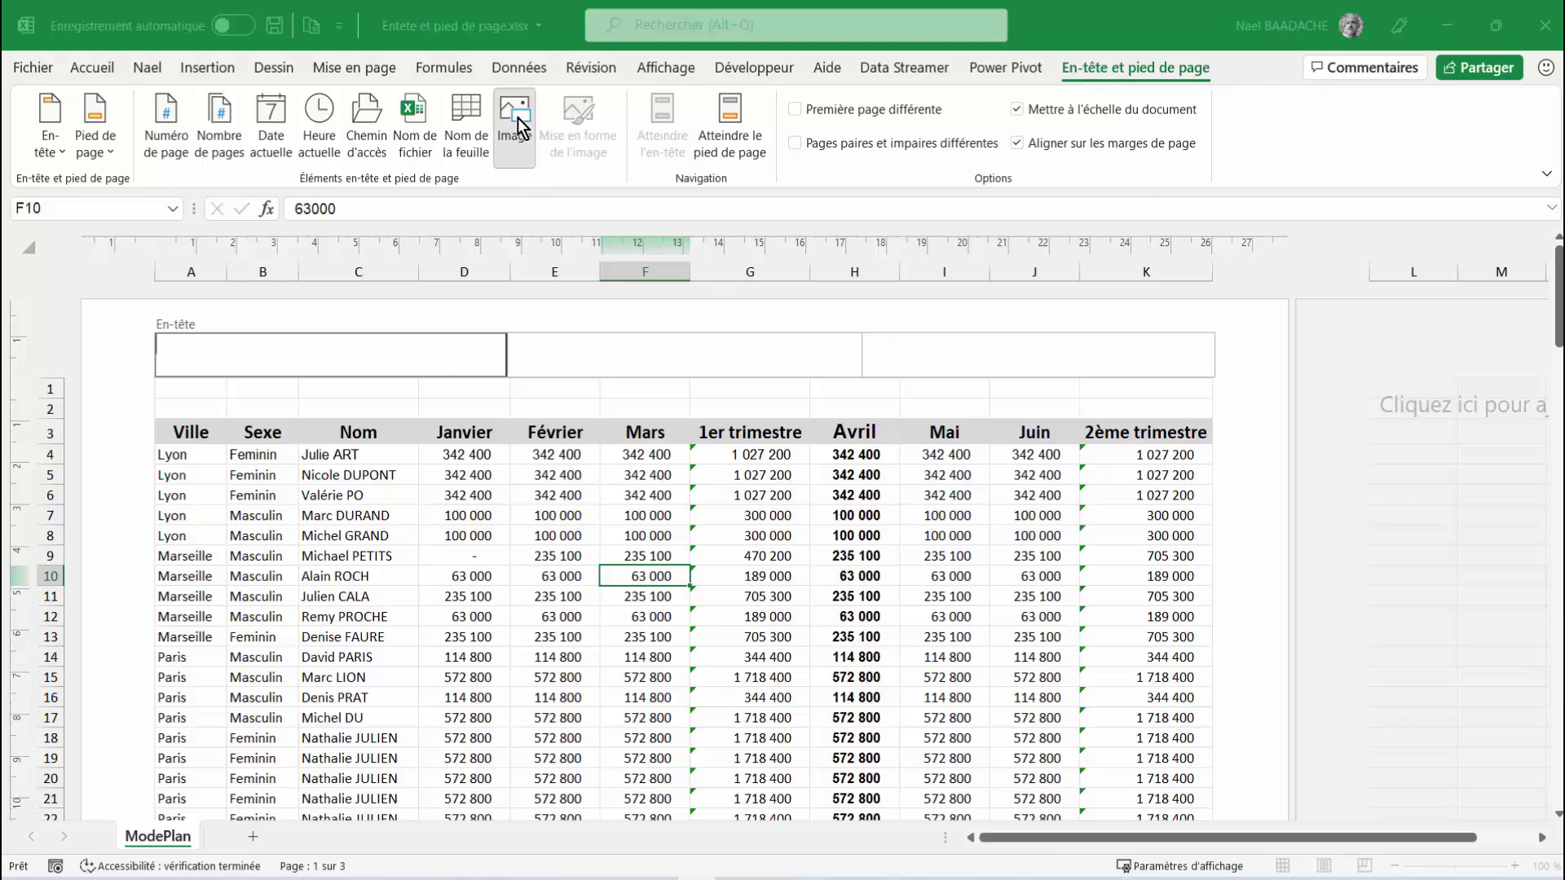
Insert BisNaël.png from the desktop folder into the left header section.
left_click(604, 356)
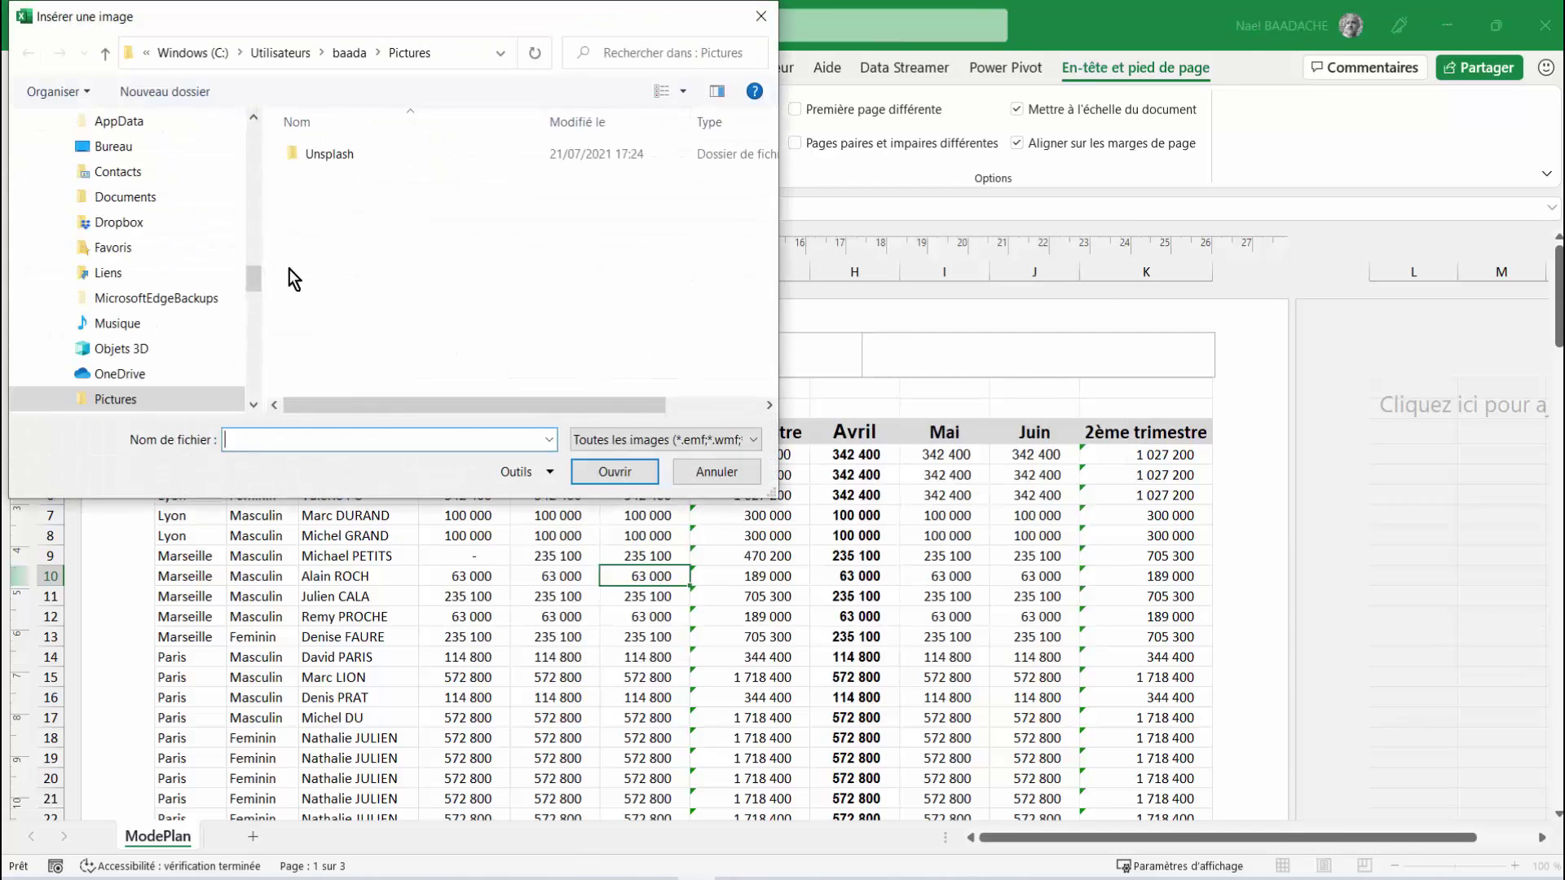
left_click_drag(255, 281, 245, 116)
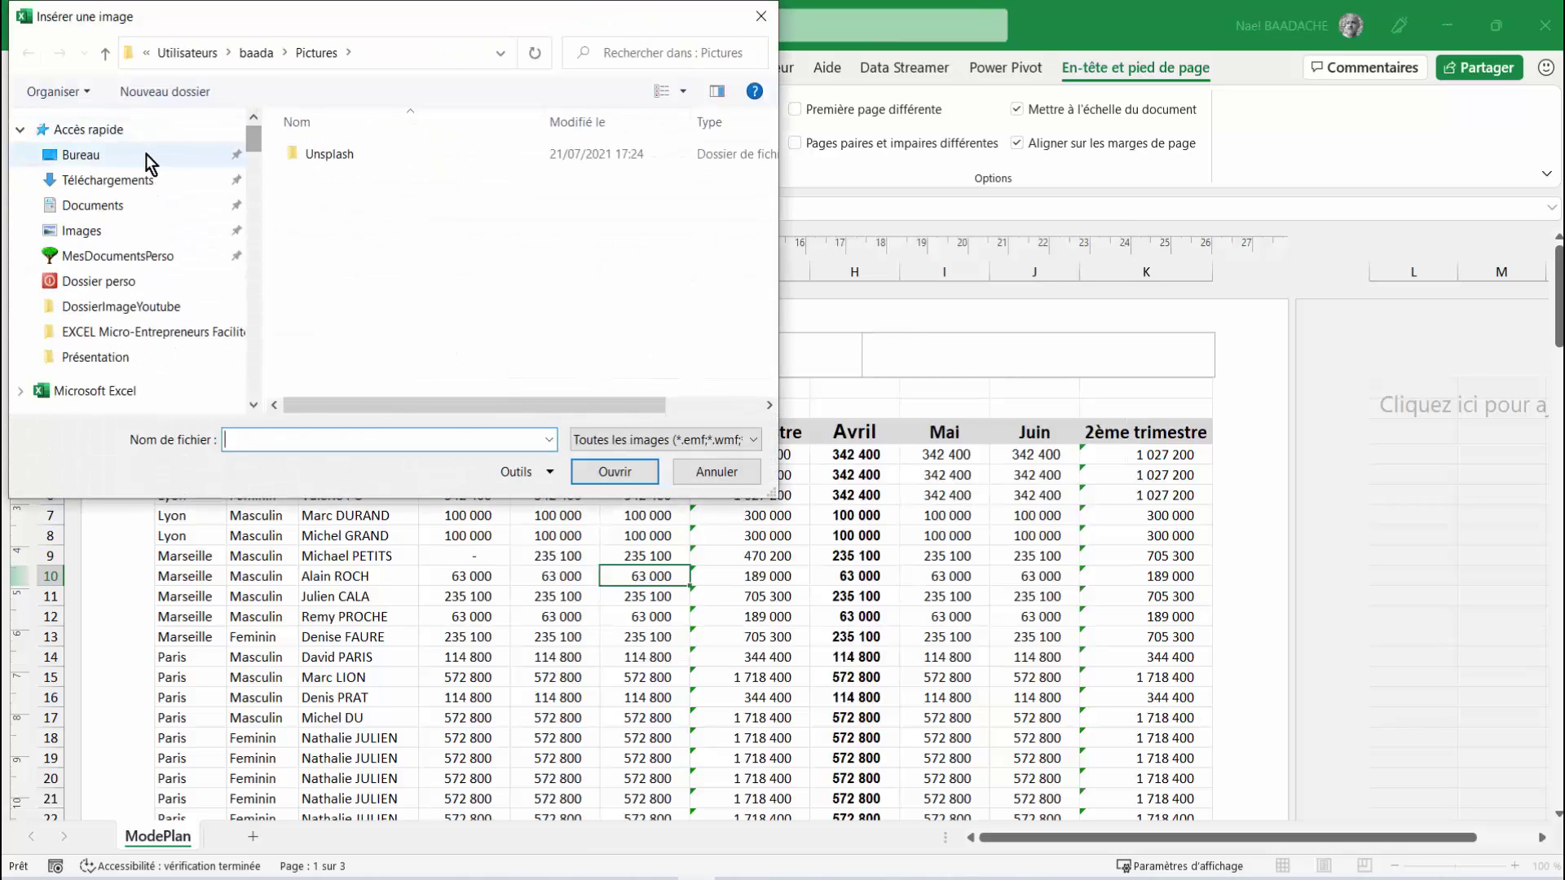
left_click(145, 154)
left_click(343, 274)
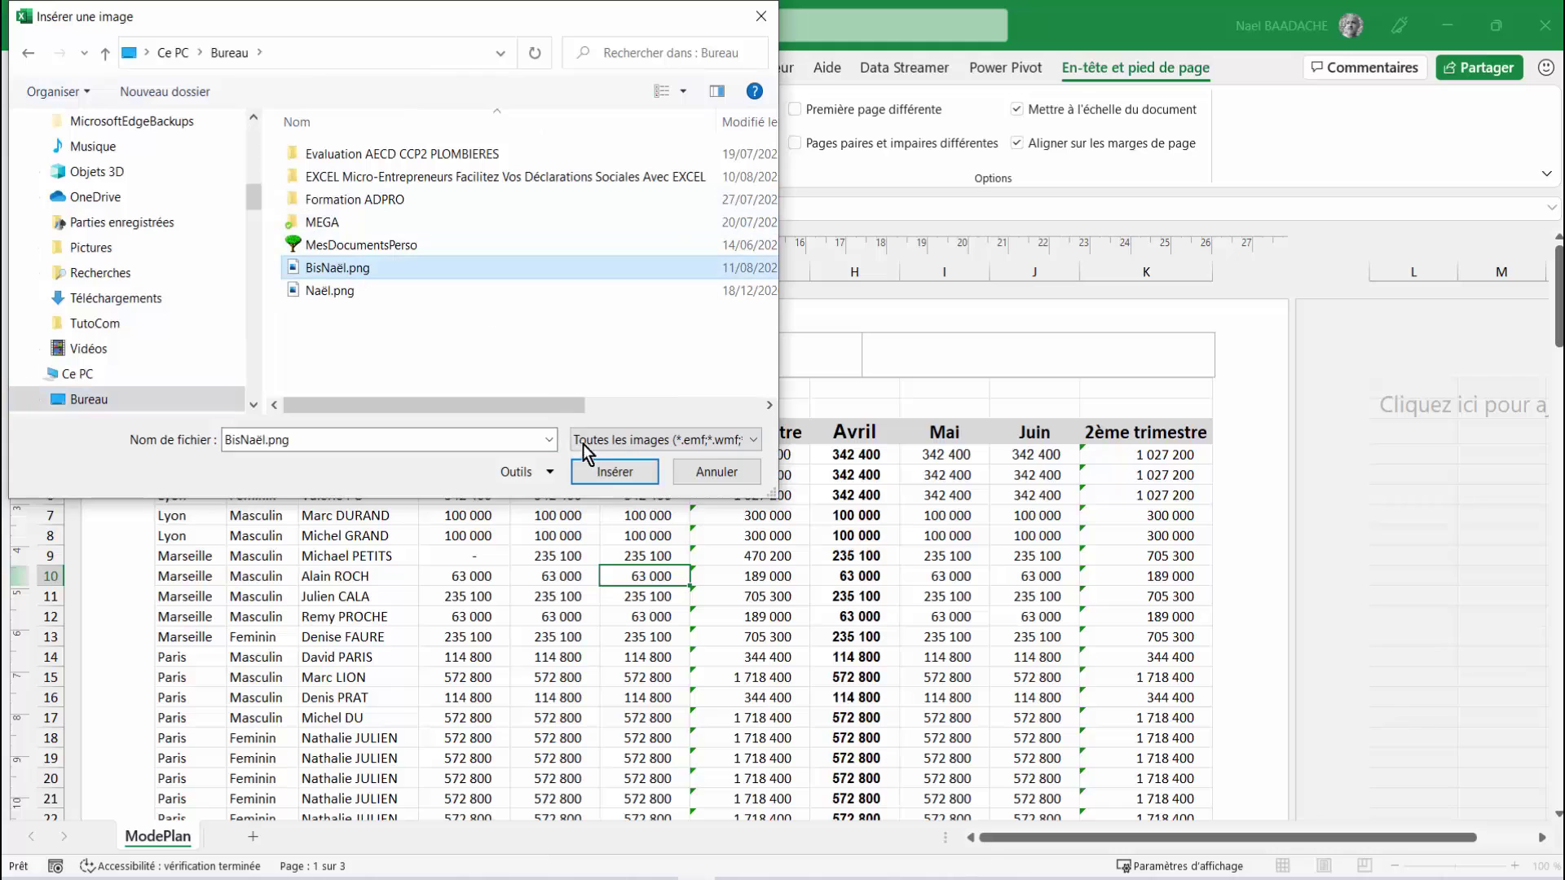
left_click(613, 474)
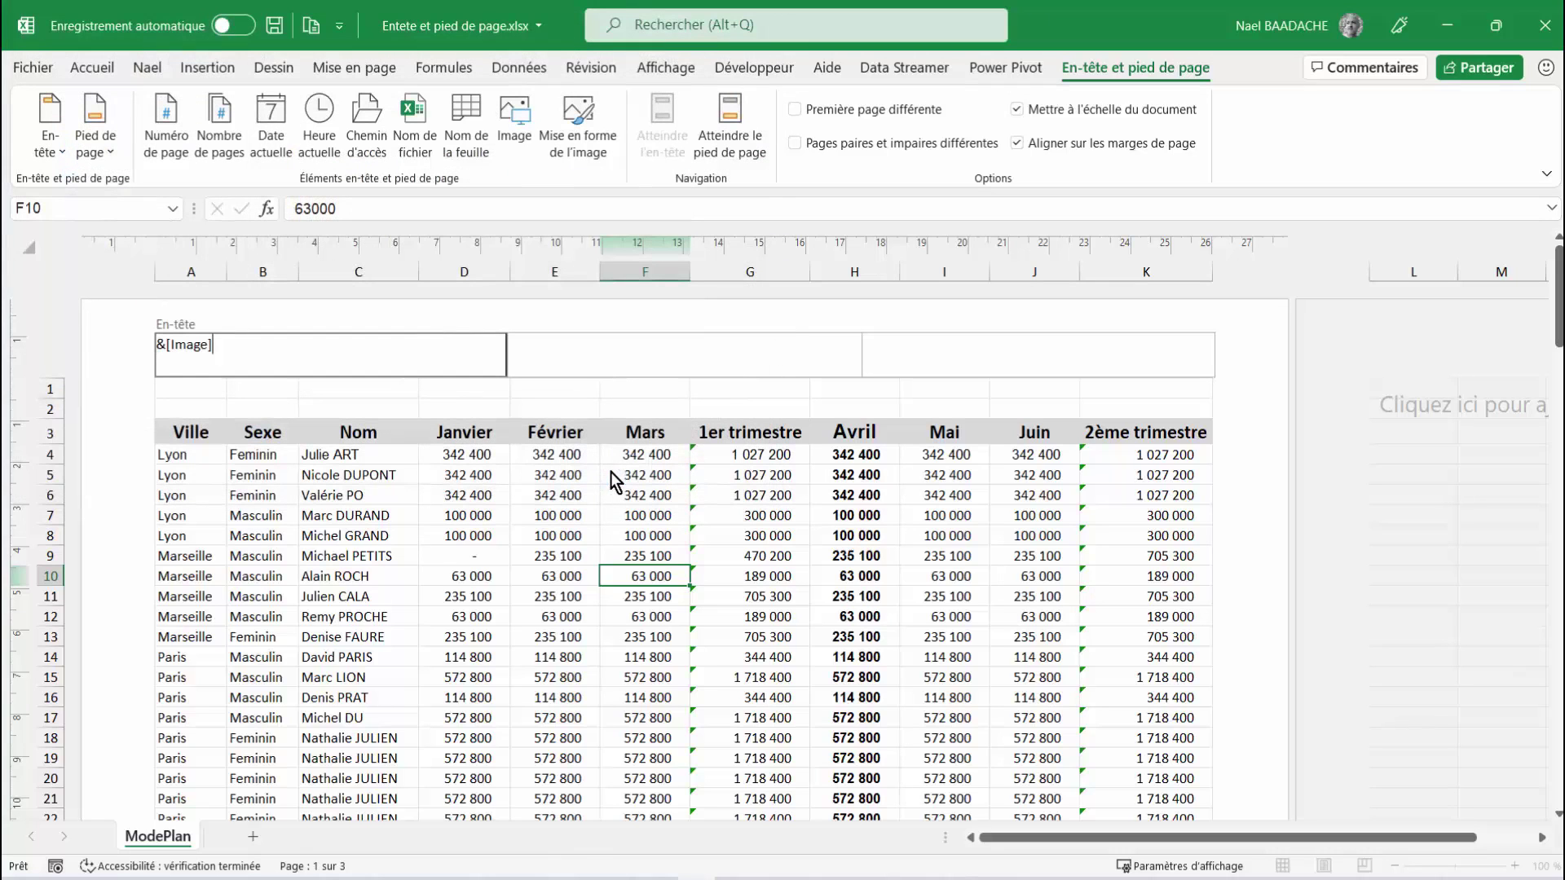
Leave the header, drag the top margin to about 2,67 cm, and check the logo on every page.
left_click(402, 554)
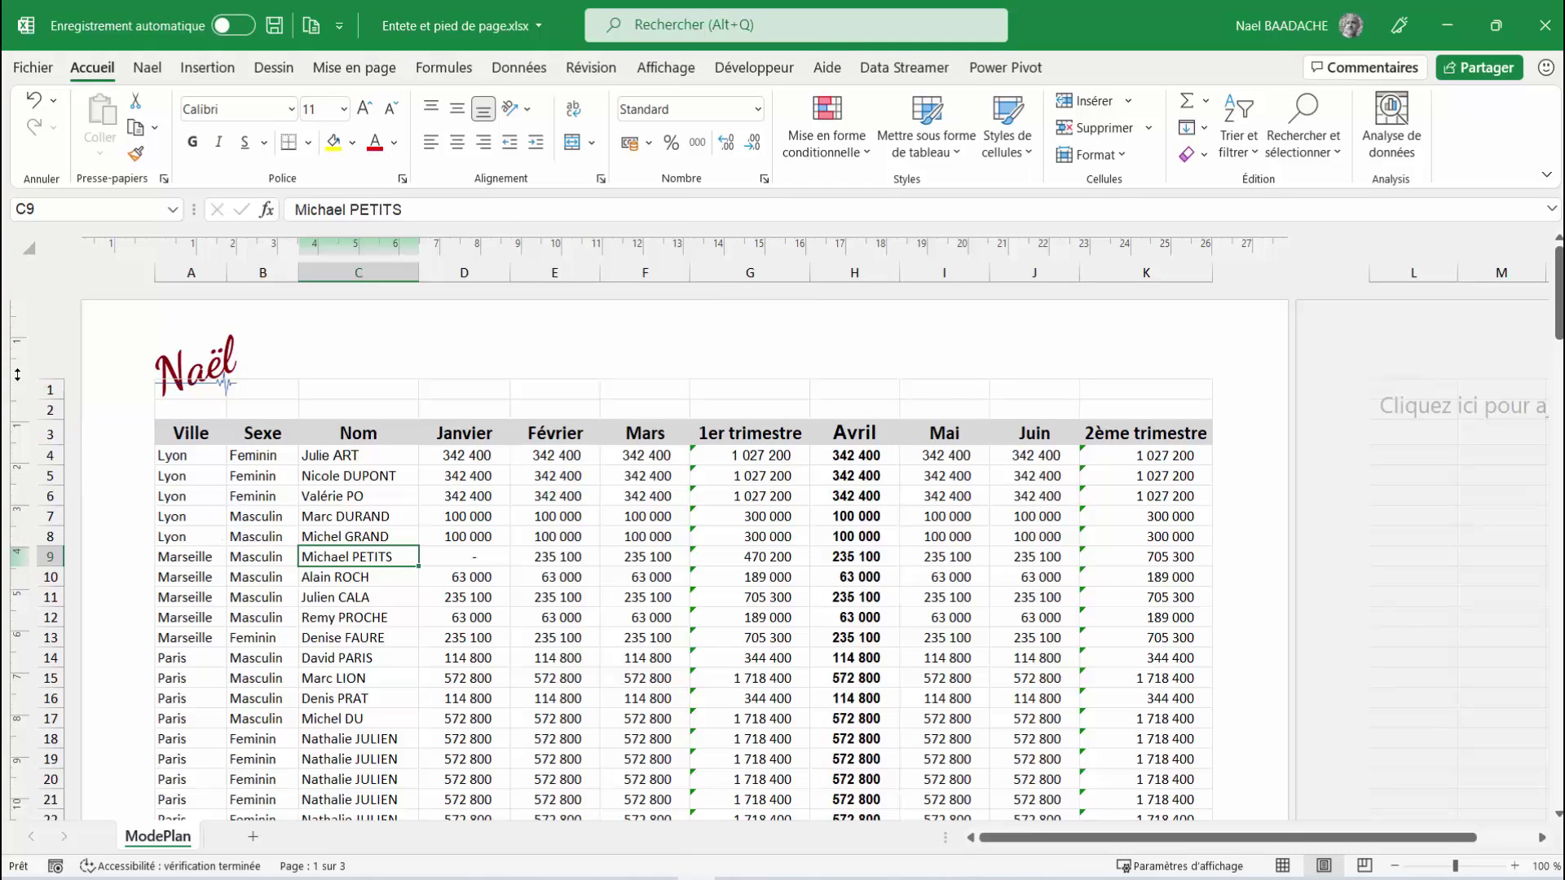
left_click_drag(12, 383, 16, 417)
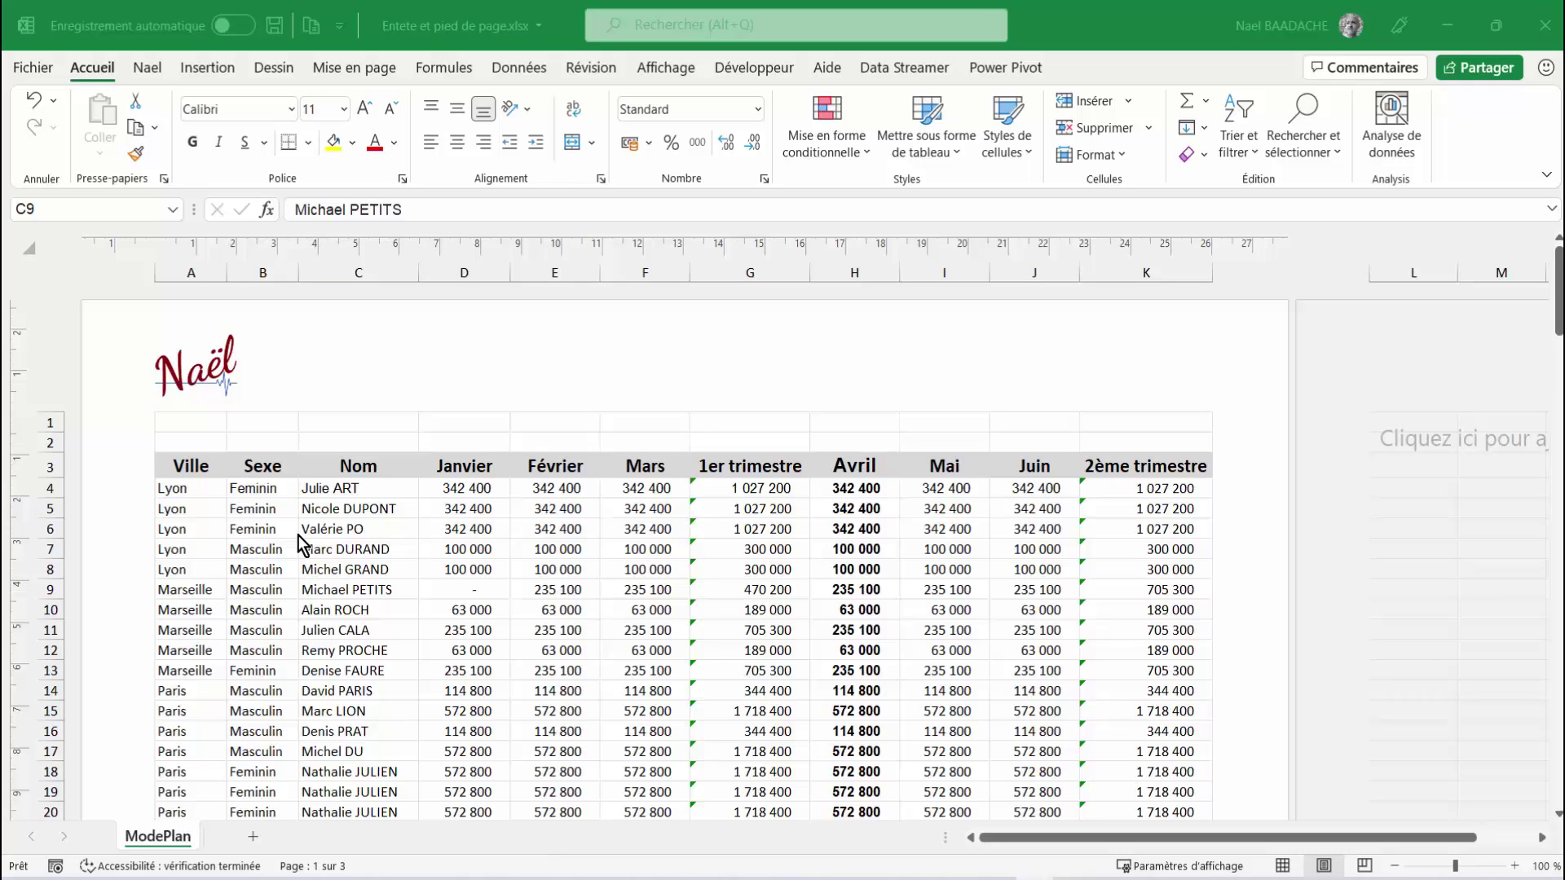
scroll(298, 538, "down", 4)
scroll(298, 538, "down", 5)
scroll(298, 538, "down", 2)
scroll(297, 534, "down", 1)
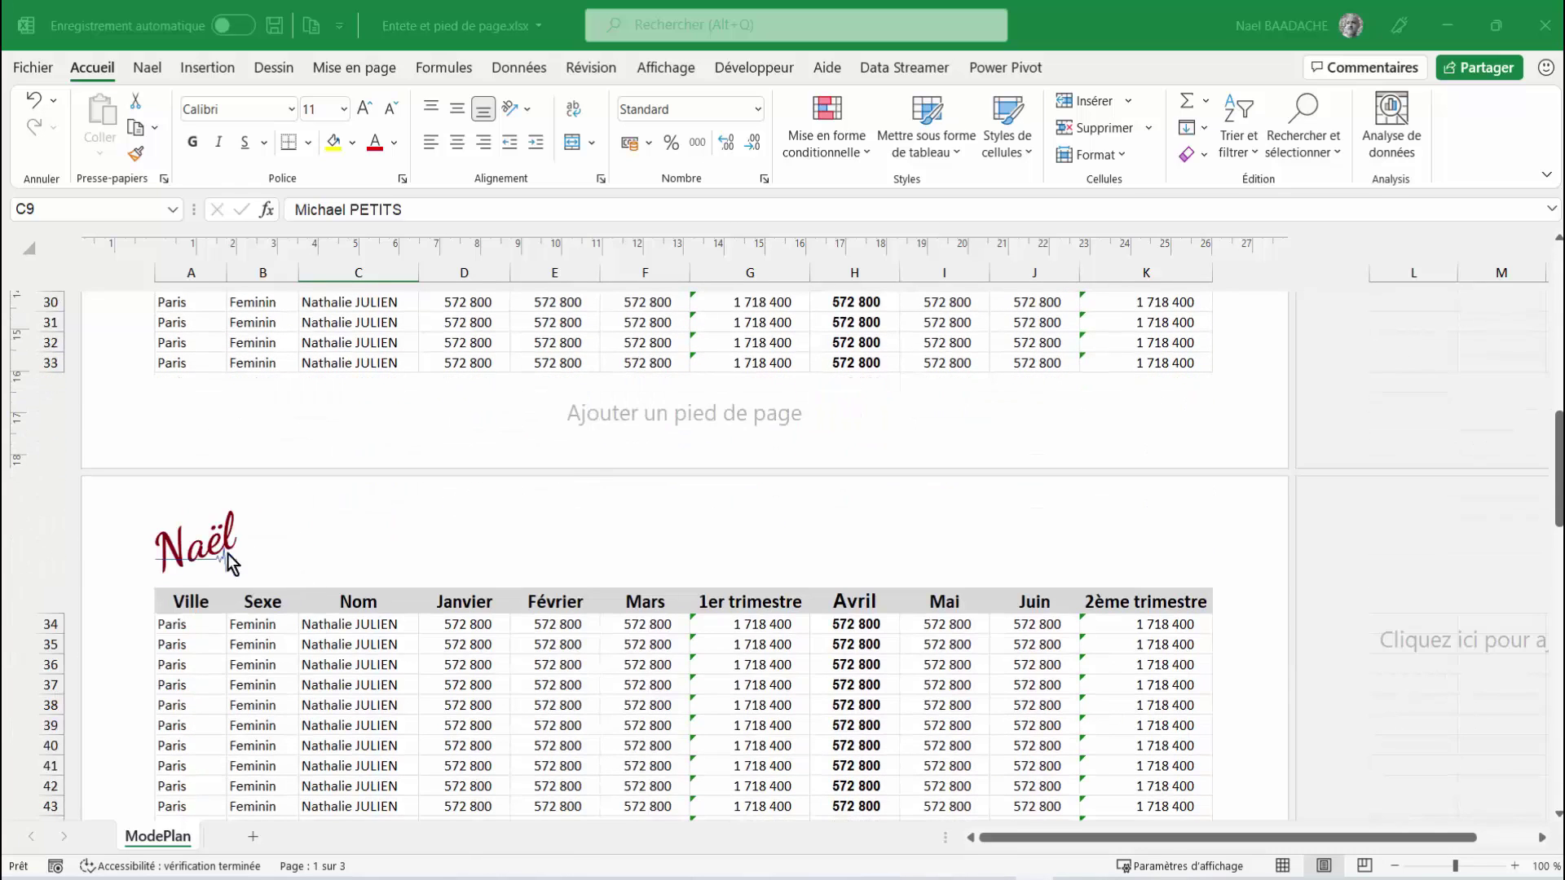
scroll(220, 564, "down", 2)
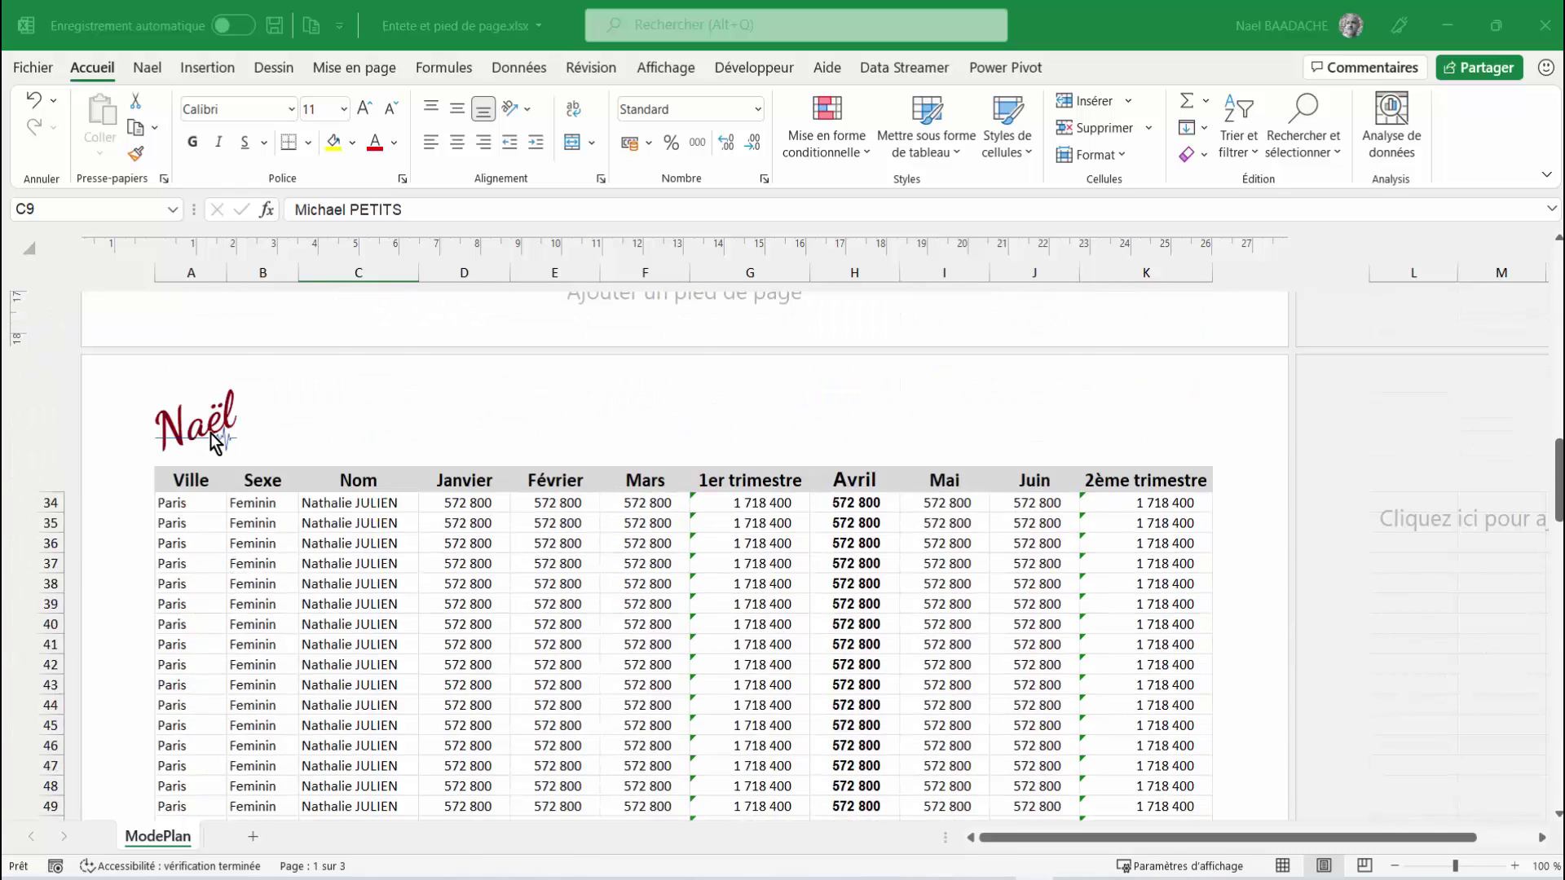
scroll(214, 441, "down", 5)
scroll(213, 441, "down", 6)
scroll(208, 592, "down", 5)
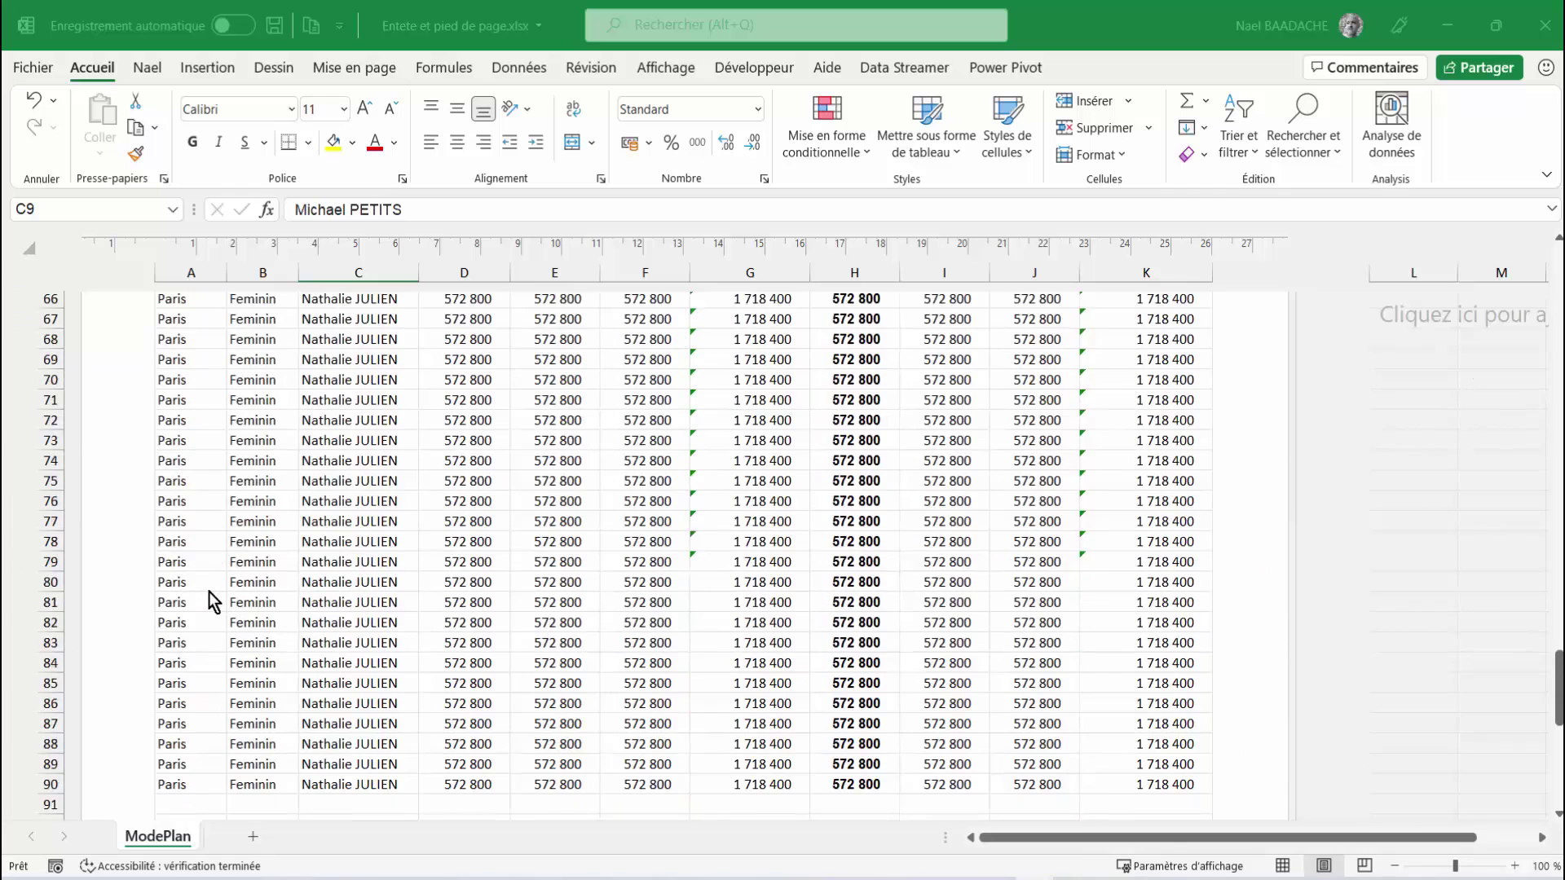
scroll(209, 592, "up", 8)
scroll(212, 578, "up", 15)
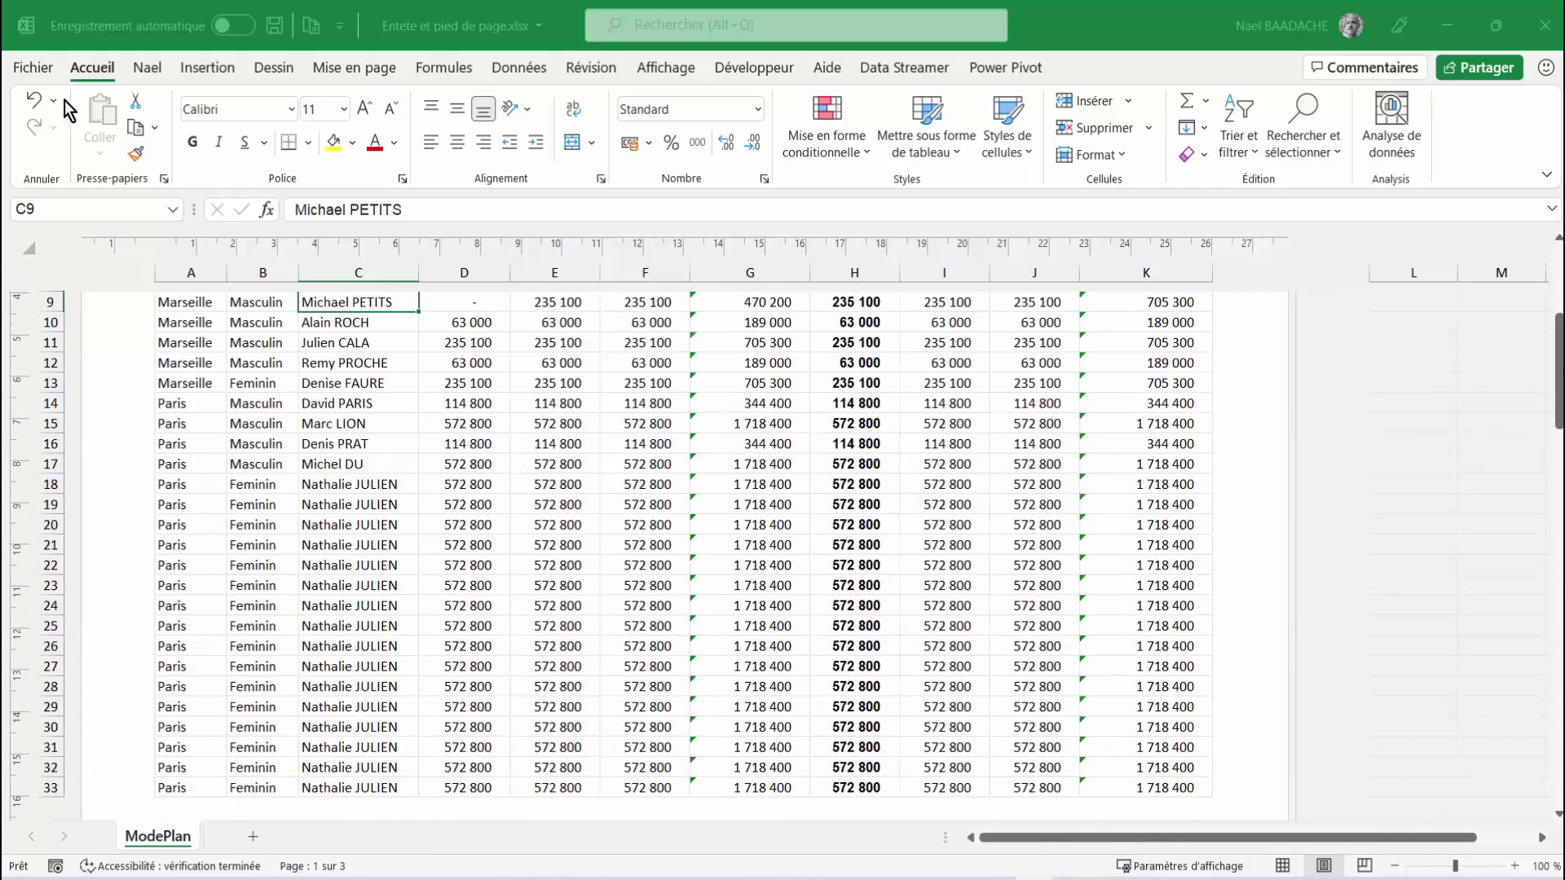
left_click(38, 80)
left_click(38, 71)
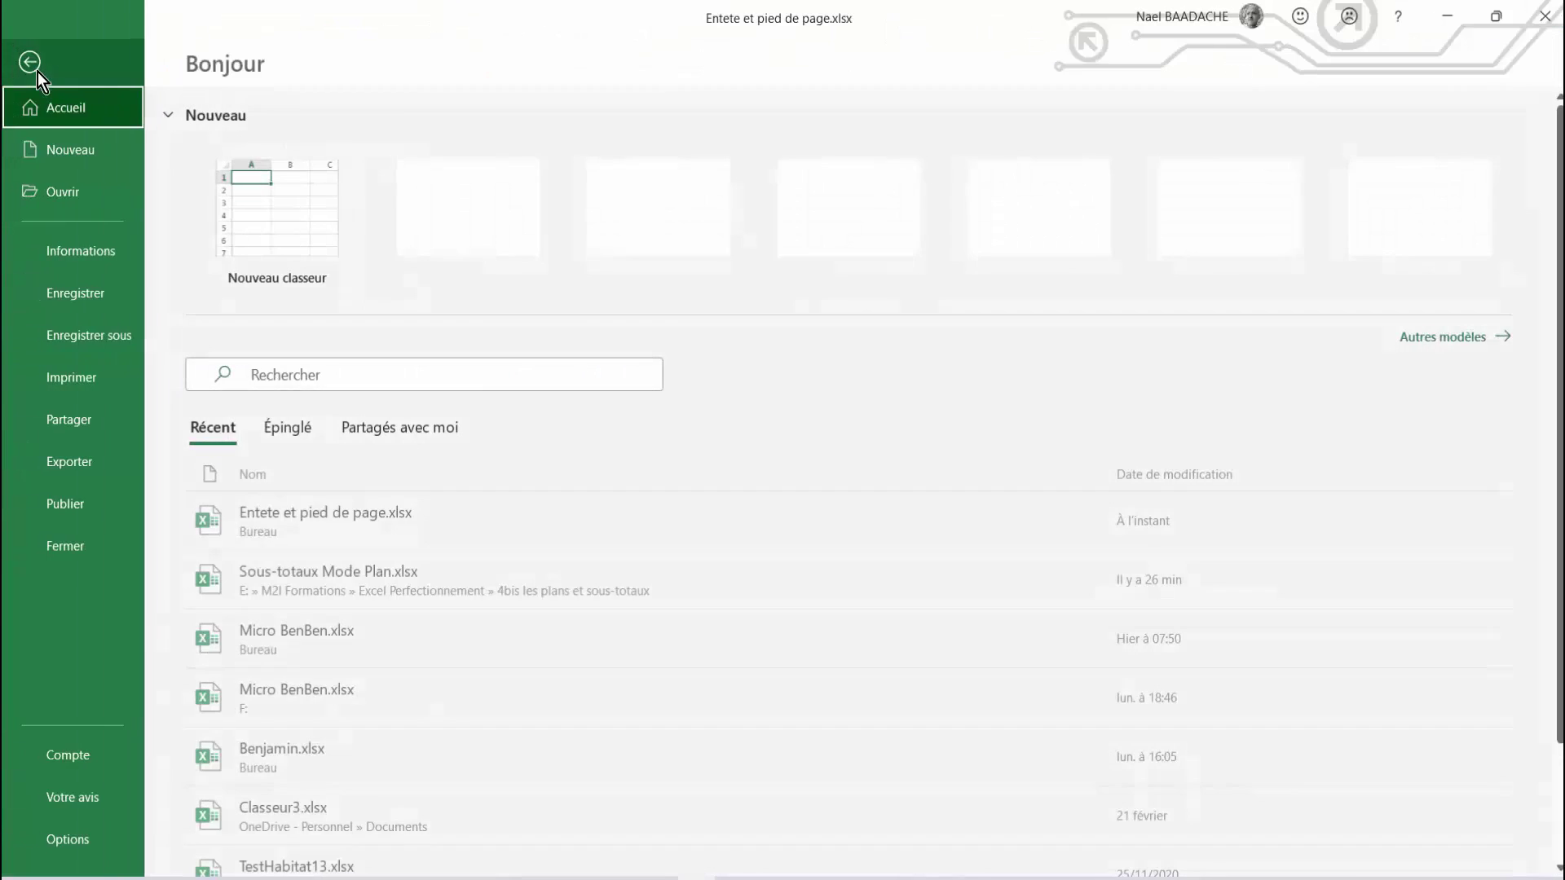
left_click(72, 380)
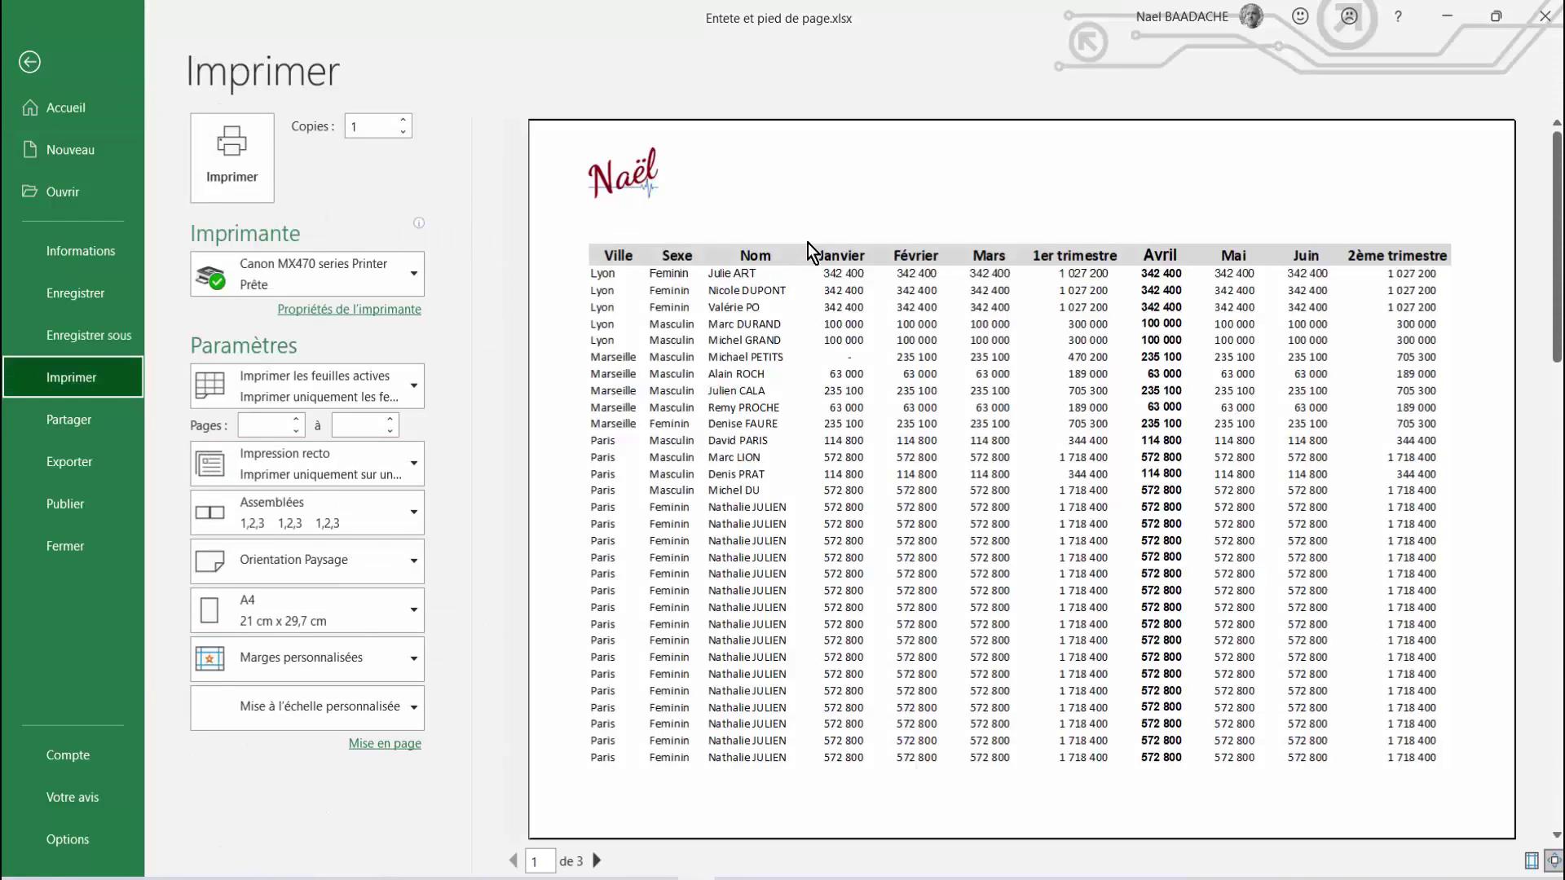
scroll(814, 281, "down", 1)
scroll(814, 282, "down", 1)
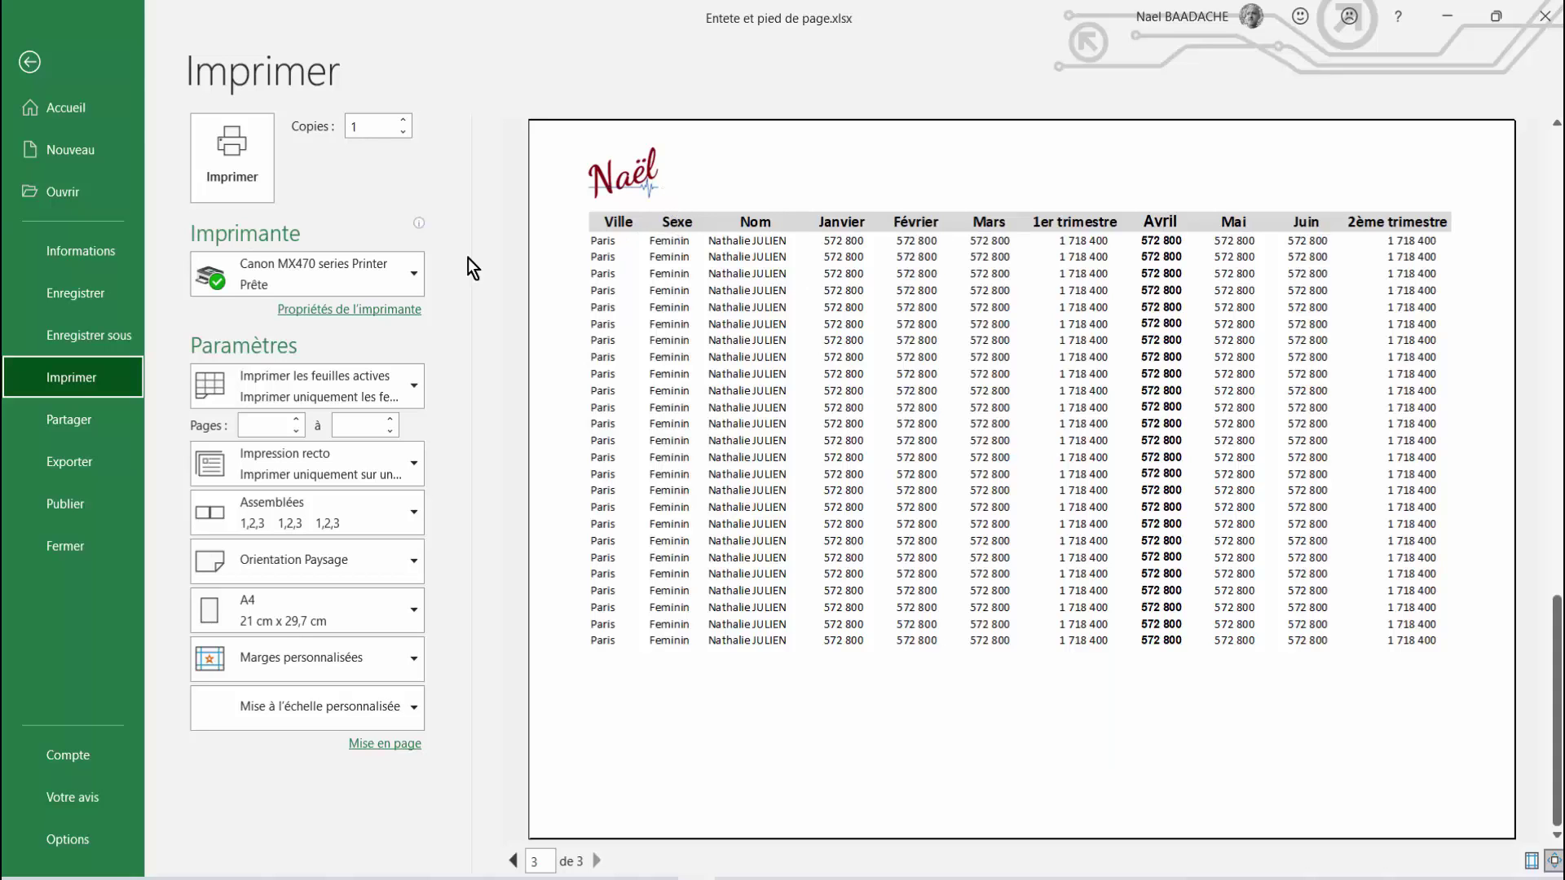
left_click(31, 66)
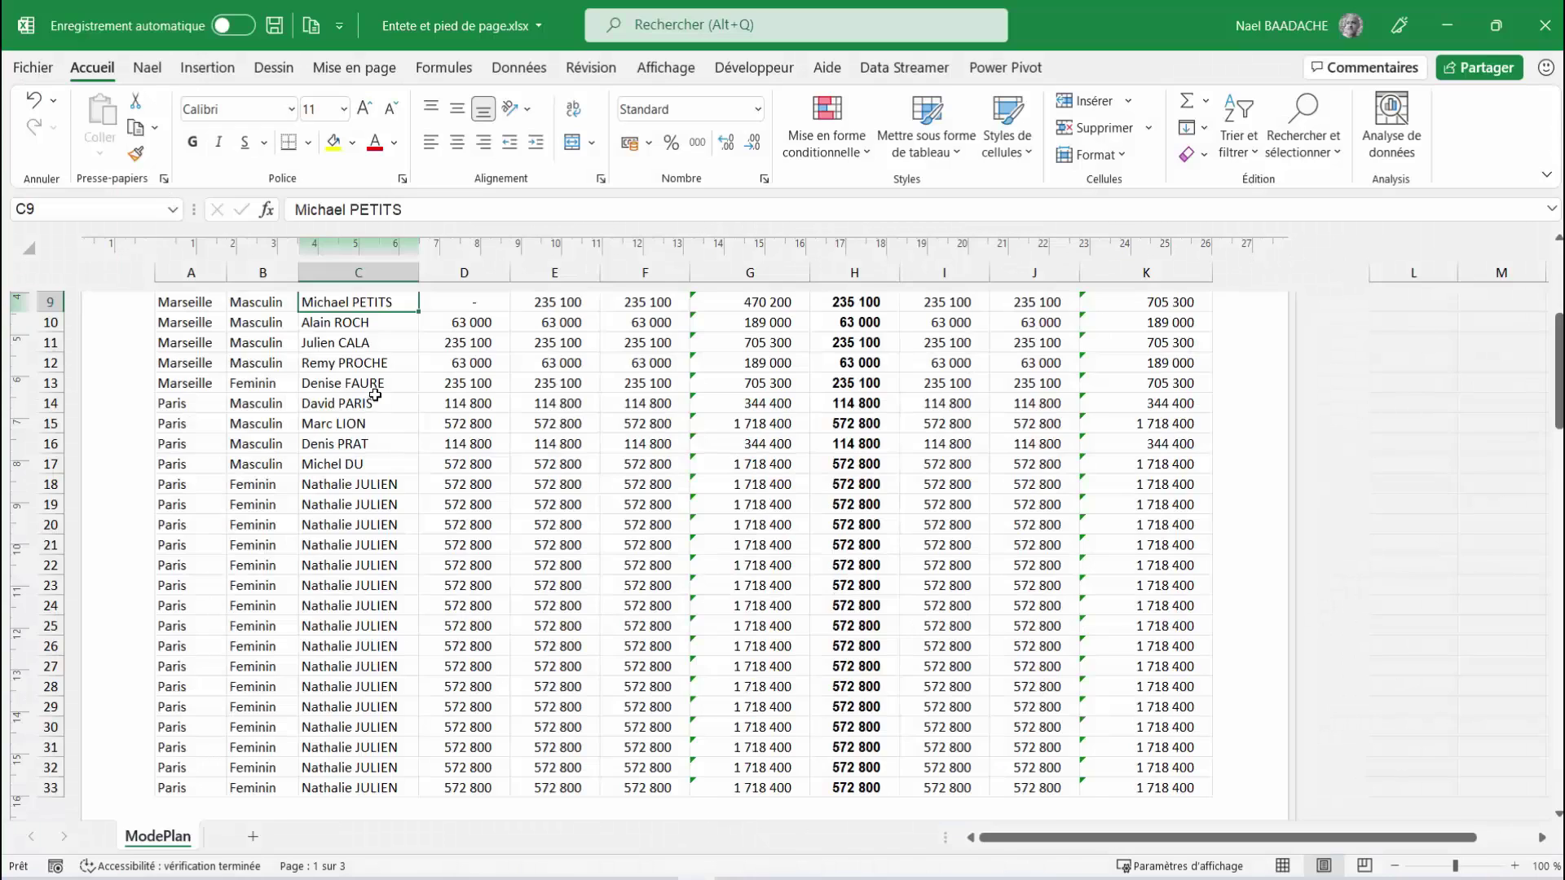
Add the file name field to the centre header section.
scroll(371, 395, "up", 3)
left_click(694, 387)
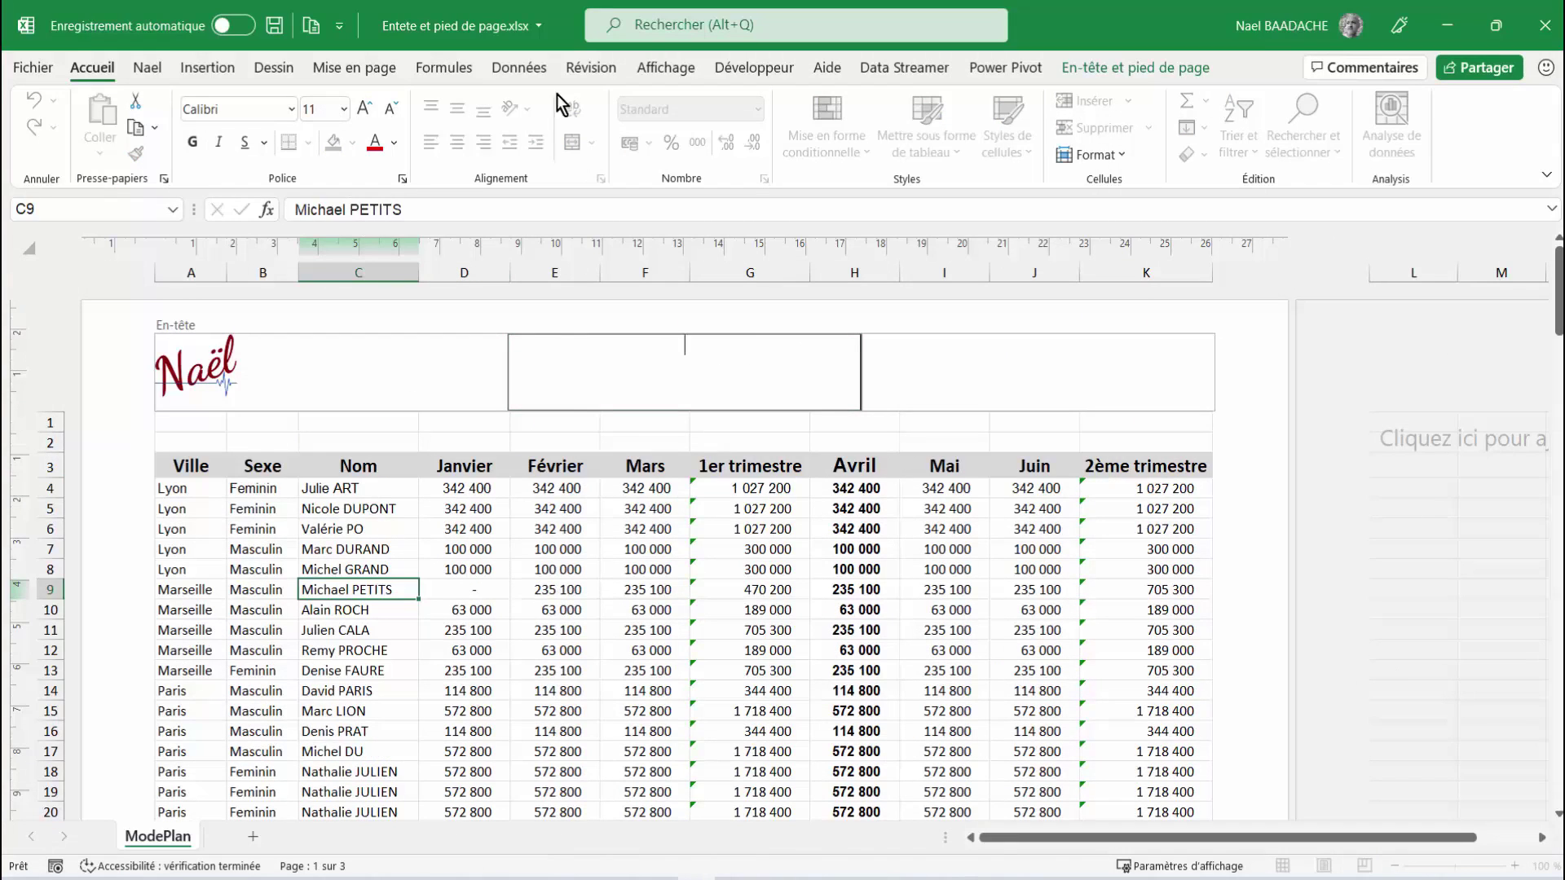
left_click(1113, 75)
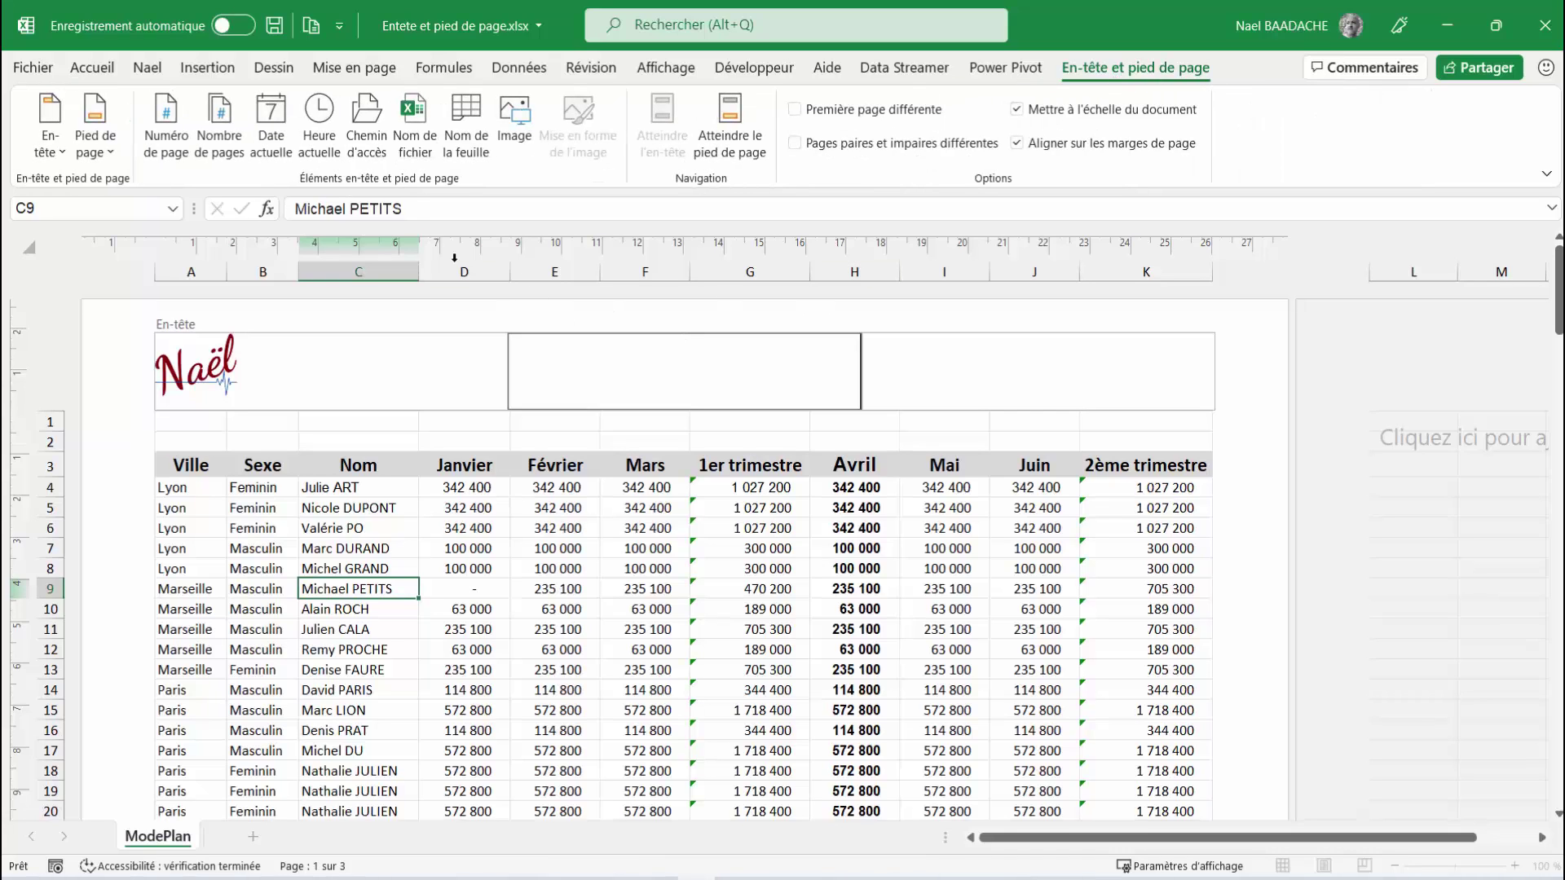
left_click(413, 124)
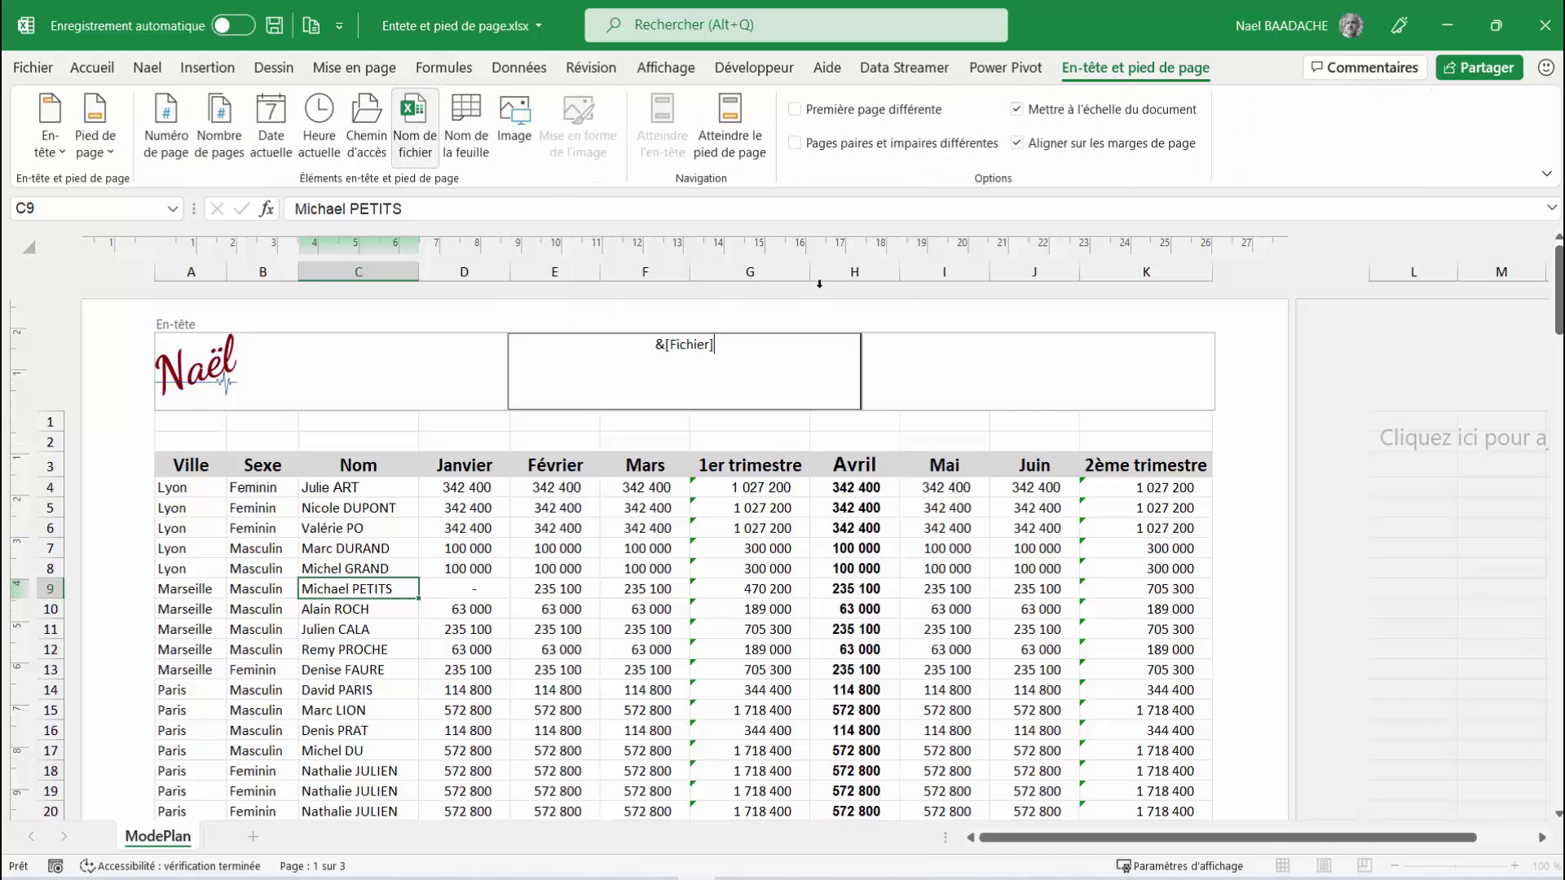
Put page number / total pages in the right header section.
left_click(1023, 350)
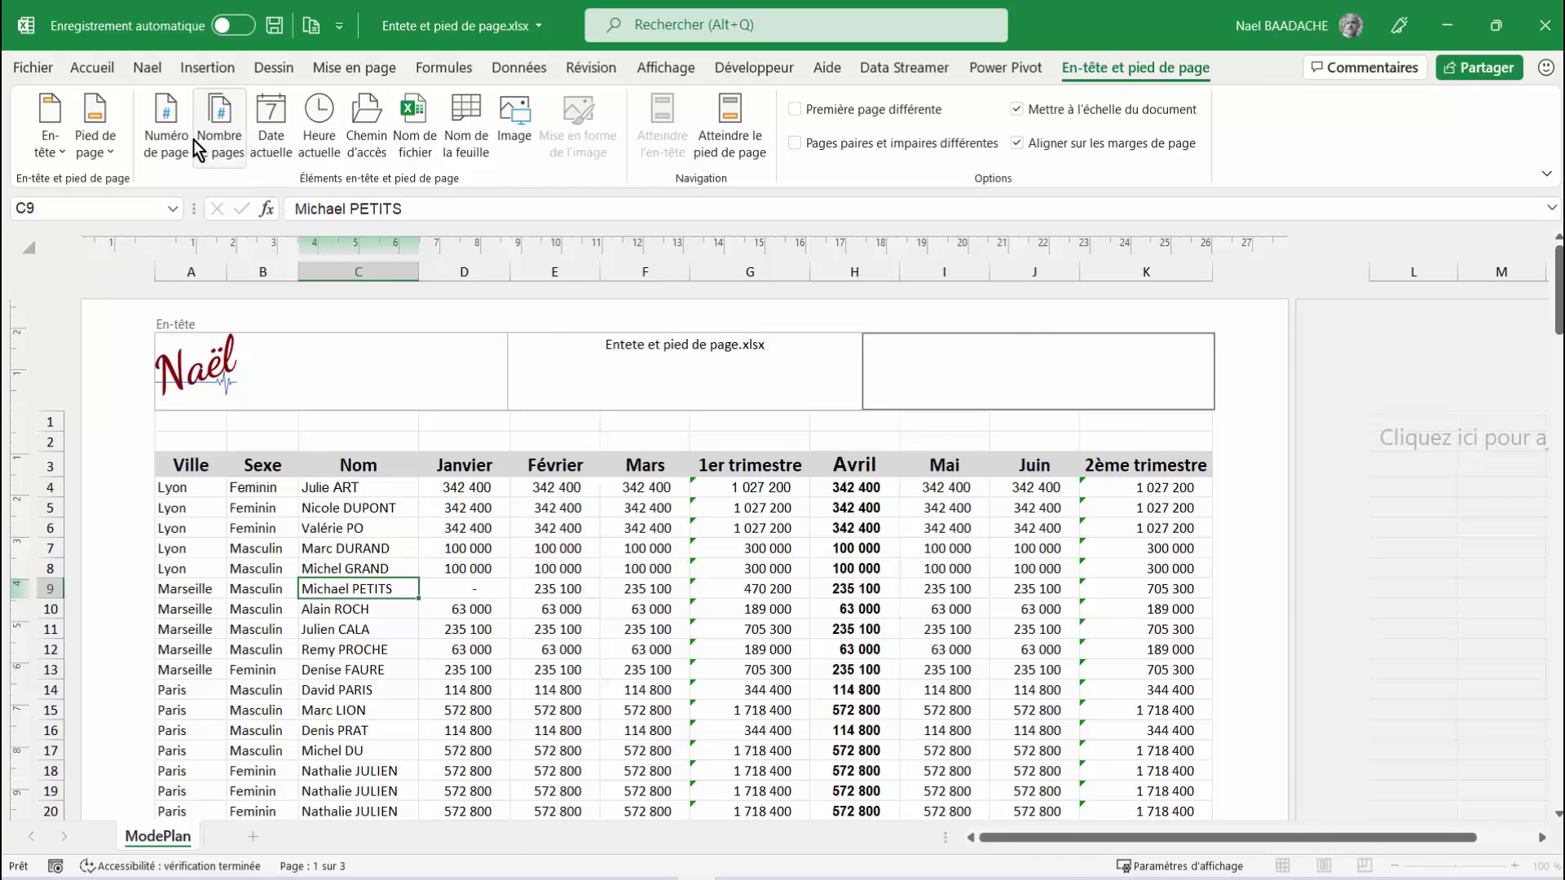
left_click(173, 124)
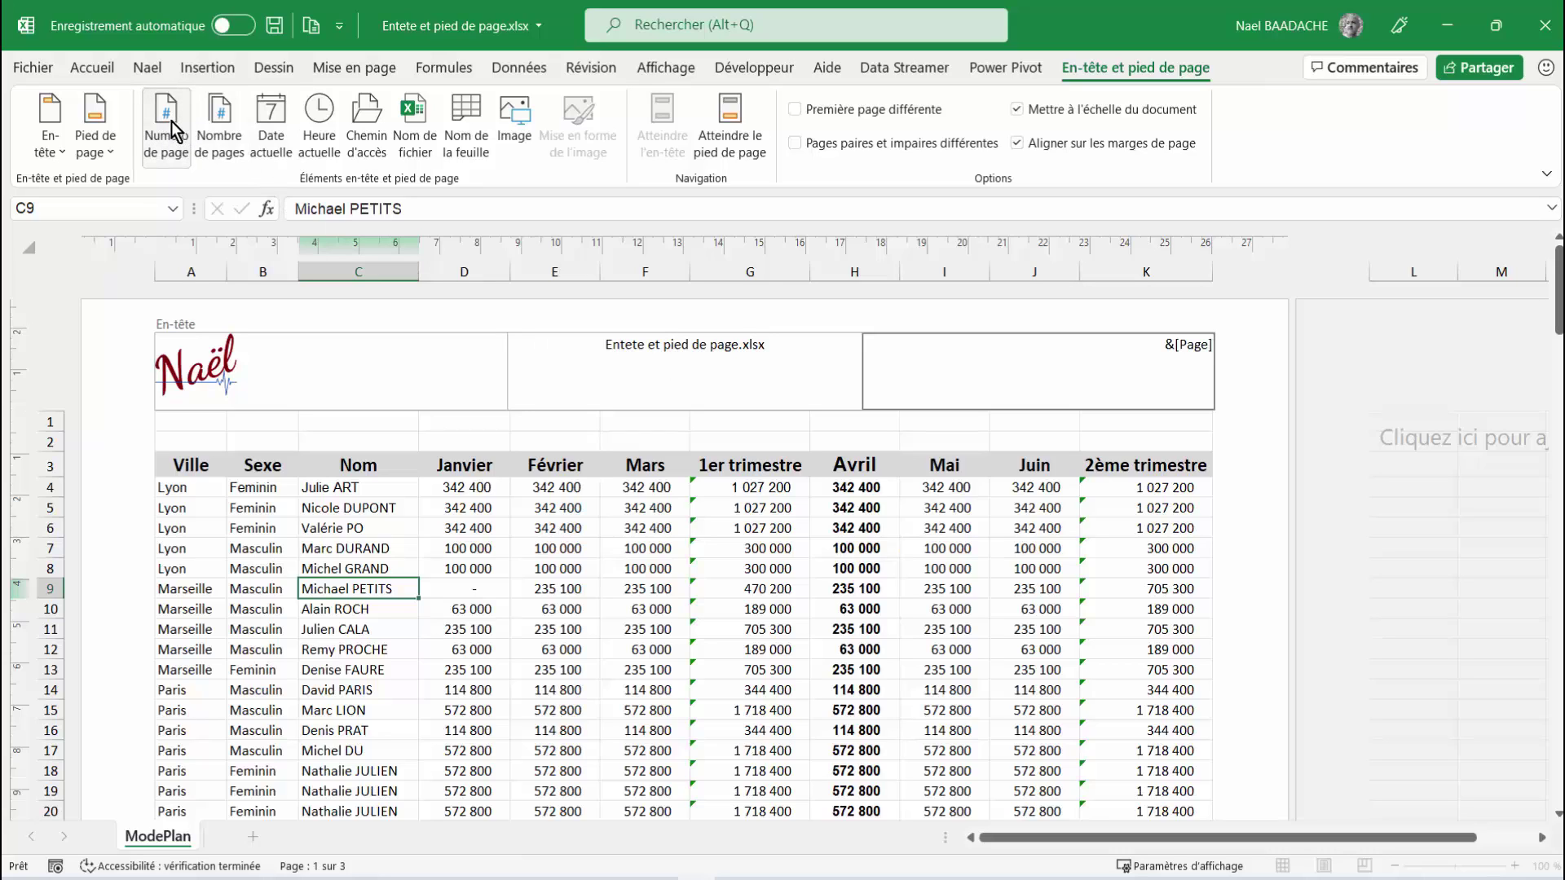
type("/")
left_click(216, 120)
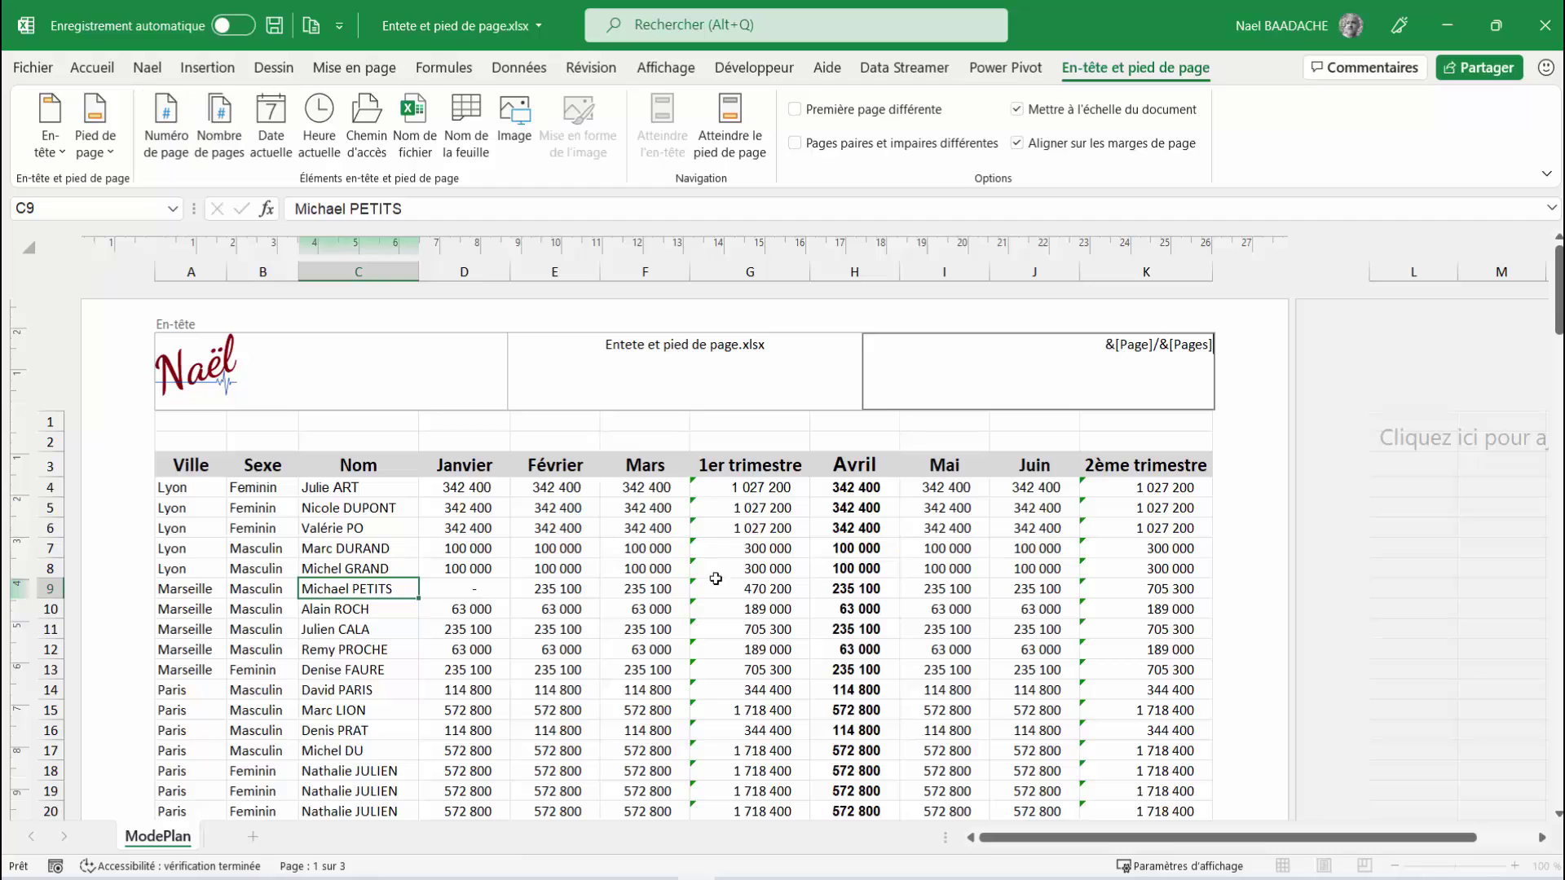
left_click(669, 600)
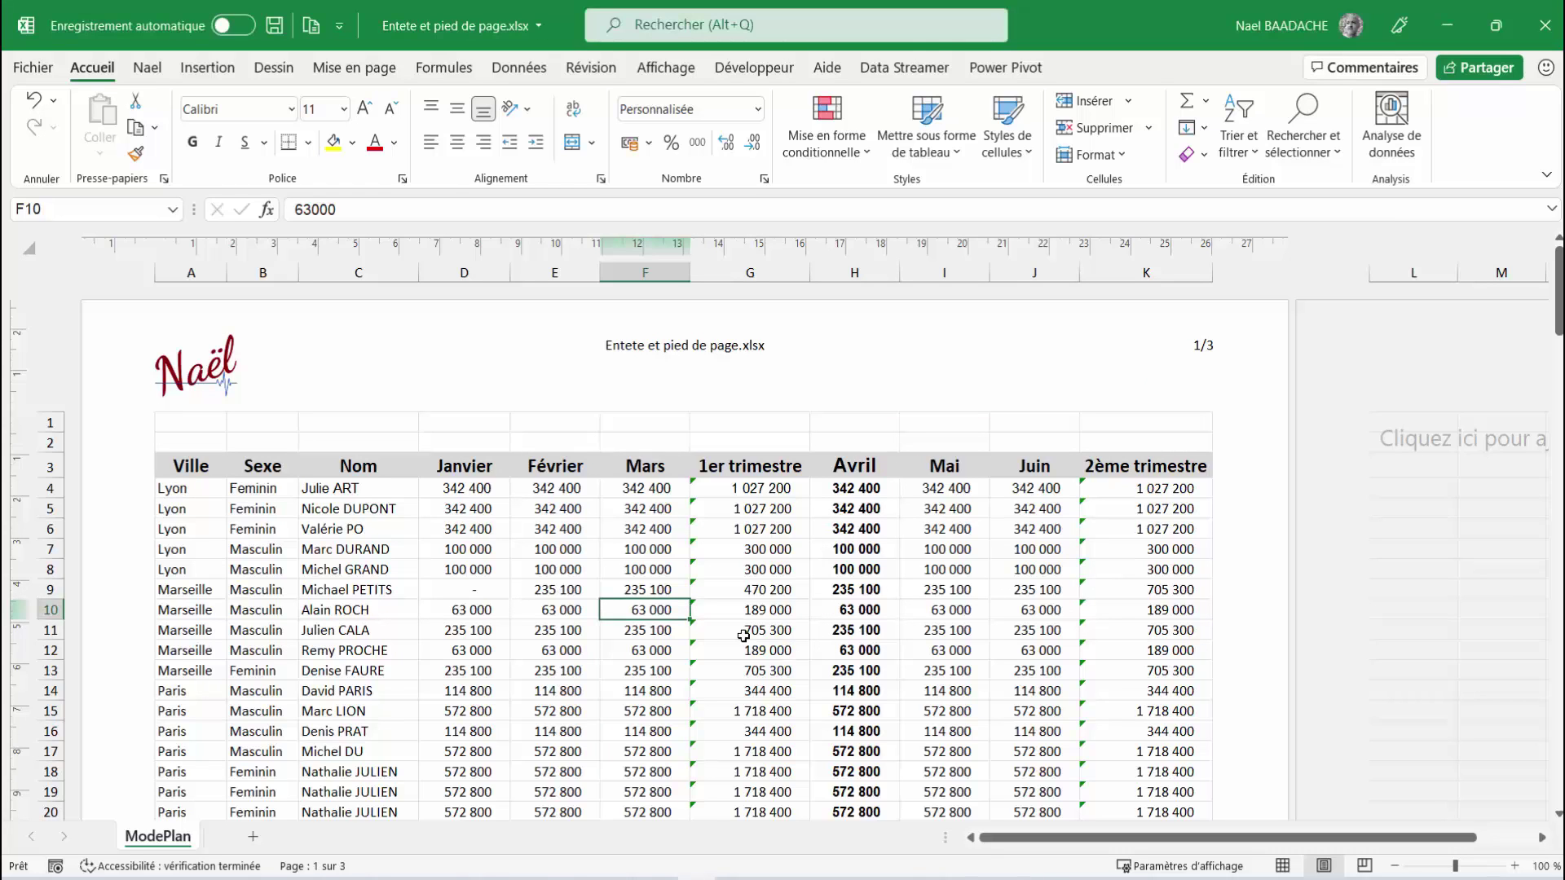
Scroll through the pages to check the 1/3, 2/3 and 3/3 numbering.
scroll(743, 635, "down", 3)
scroll(743, 635, "down", 6)
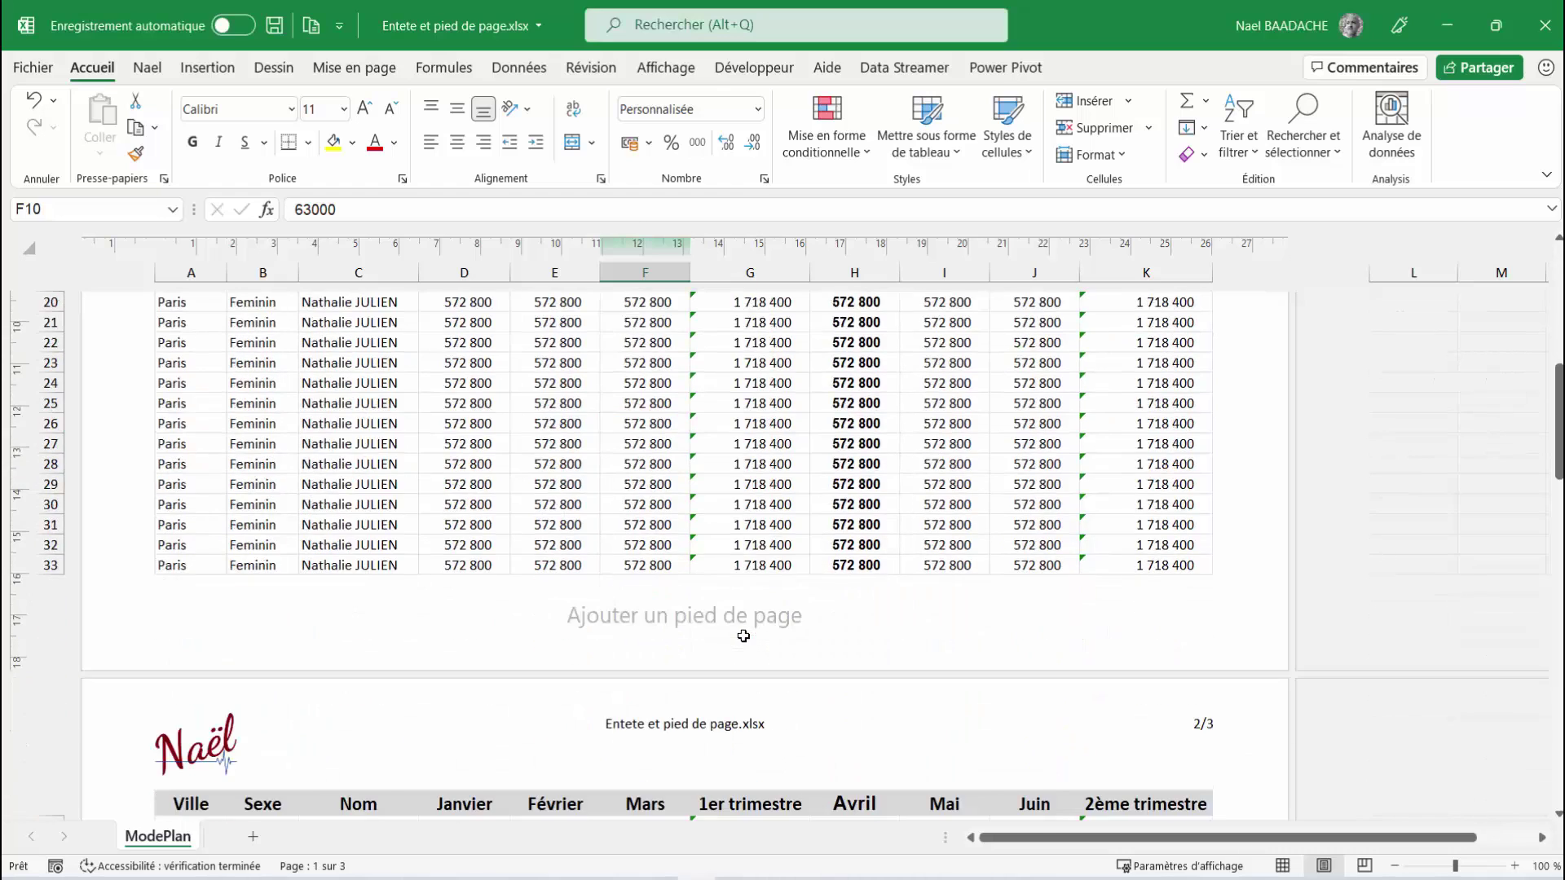
scroll(815, 587, "down", 2)
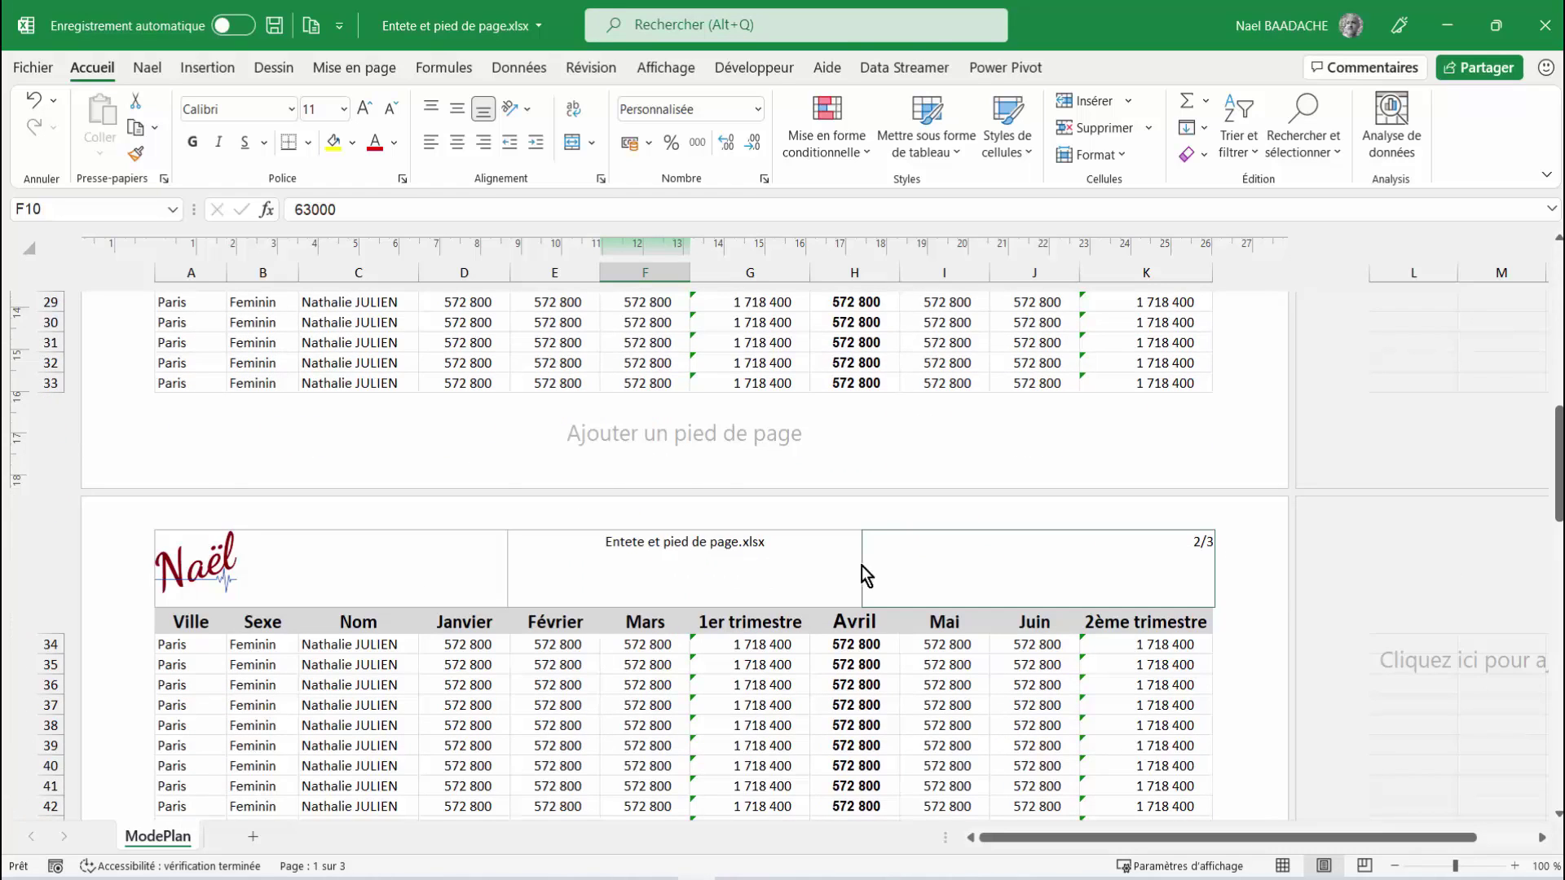
scroll(828, 574, "down", 3)
scroll(828, 574, "down", 2)
scroll(828, 573, "down", 2)
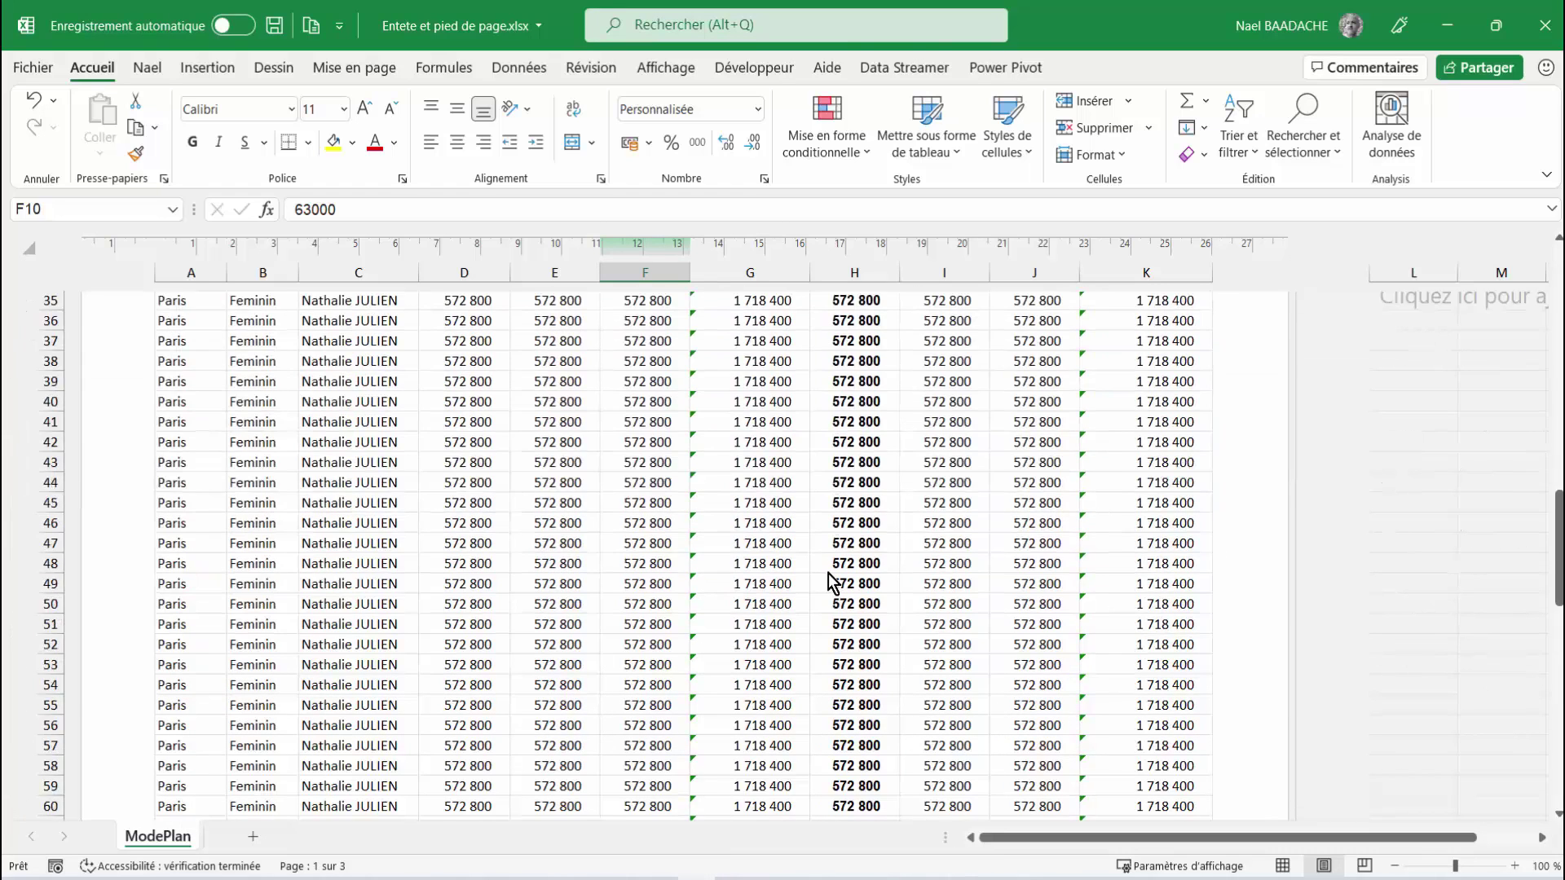
scroll(828, 574, "down", 5)
scroll(828, 573, "down", 1)
scroll(828, 574, "up", 7)
scroll(828, 574, "up", 8)
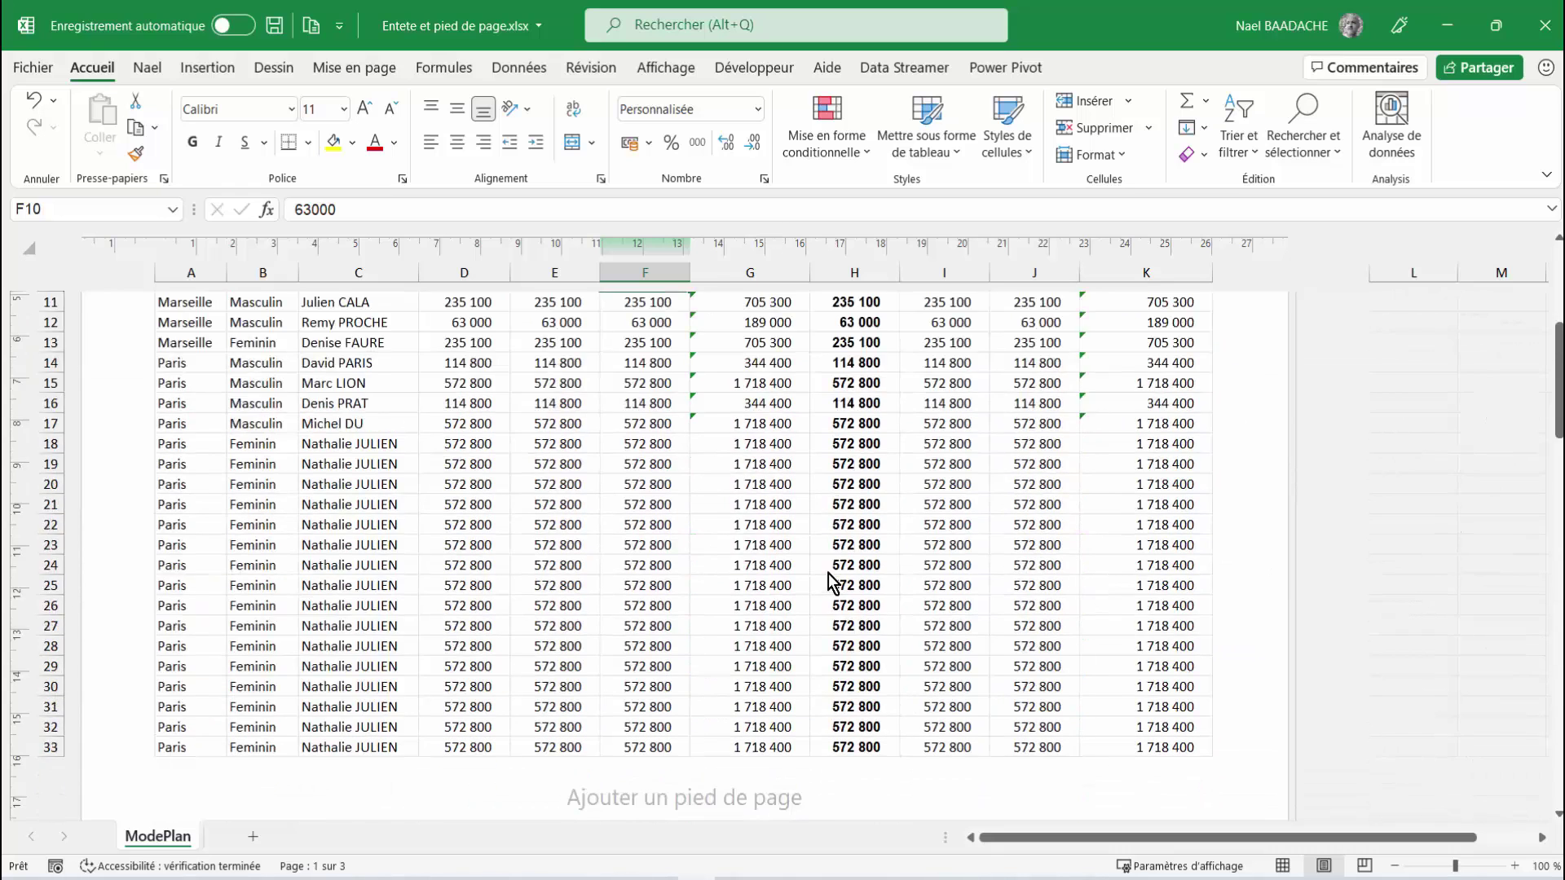
scroll(829, 573, "up", 5)
Turn on Première page différente so page 1 gets its own empty header.
left_click(623, 372)
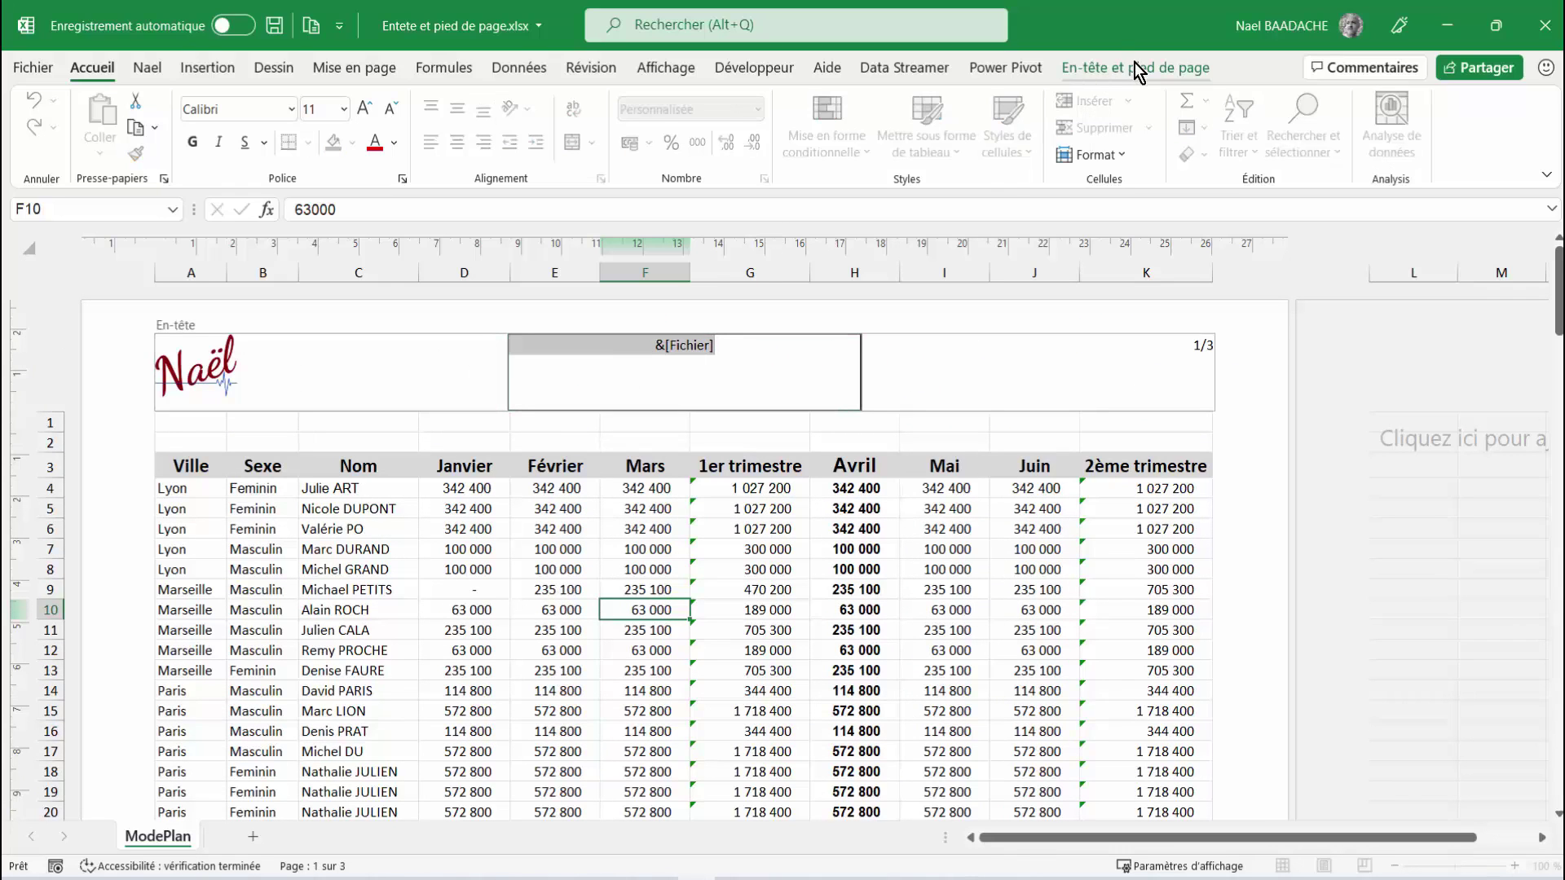
left_click(1133, 64)
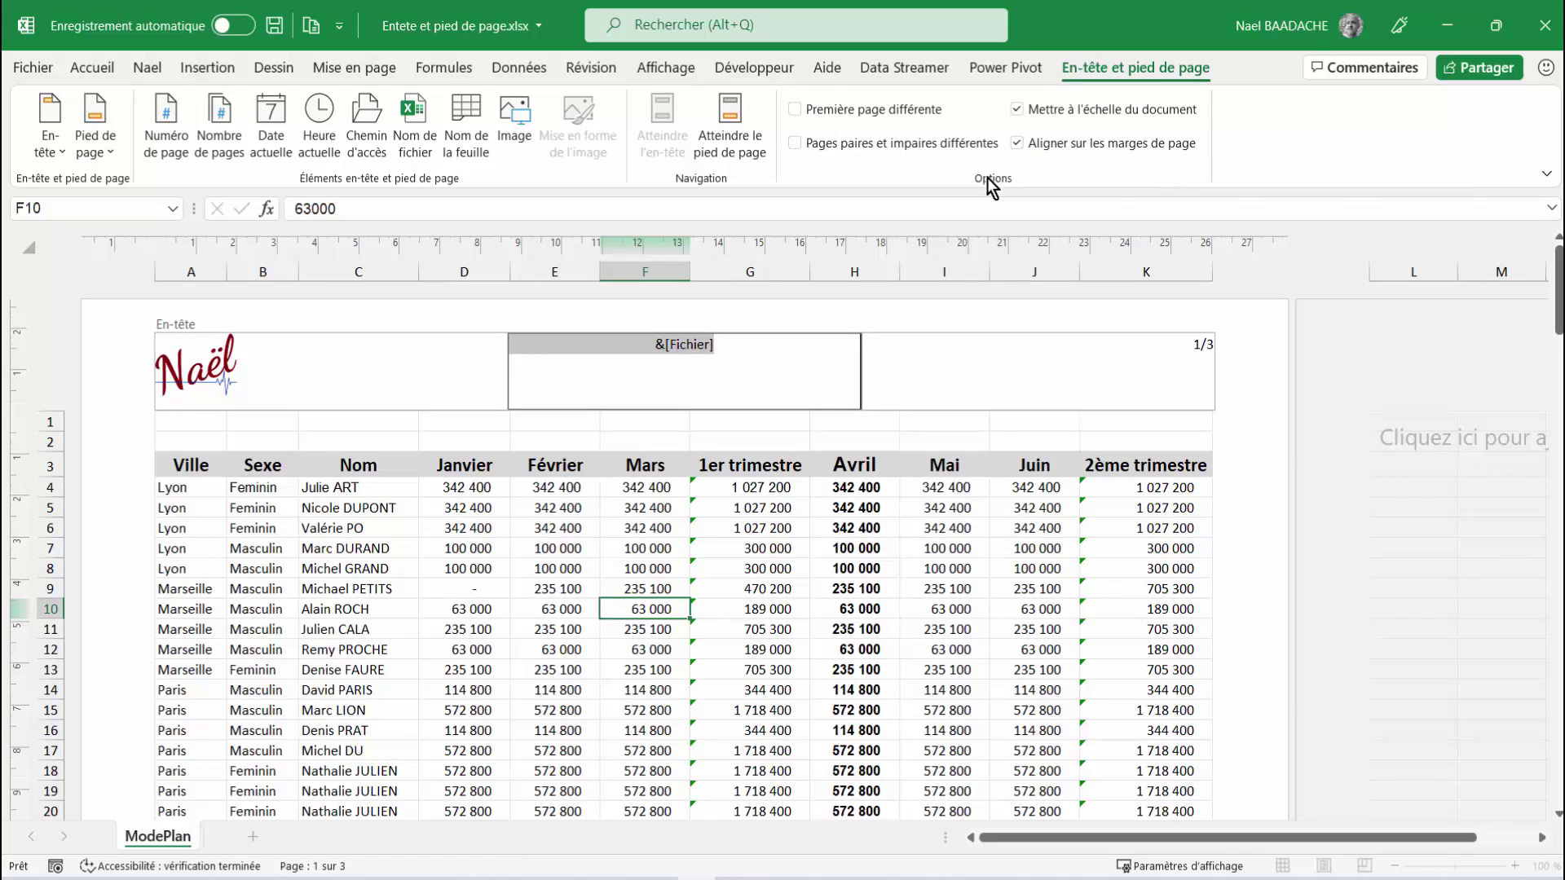
left_click(841, 115)
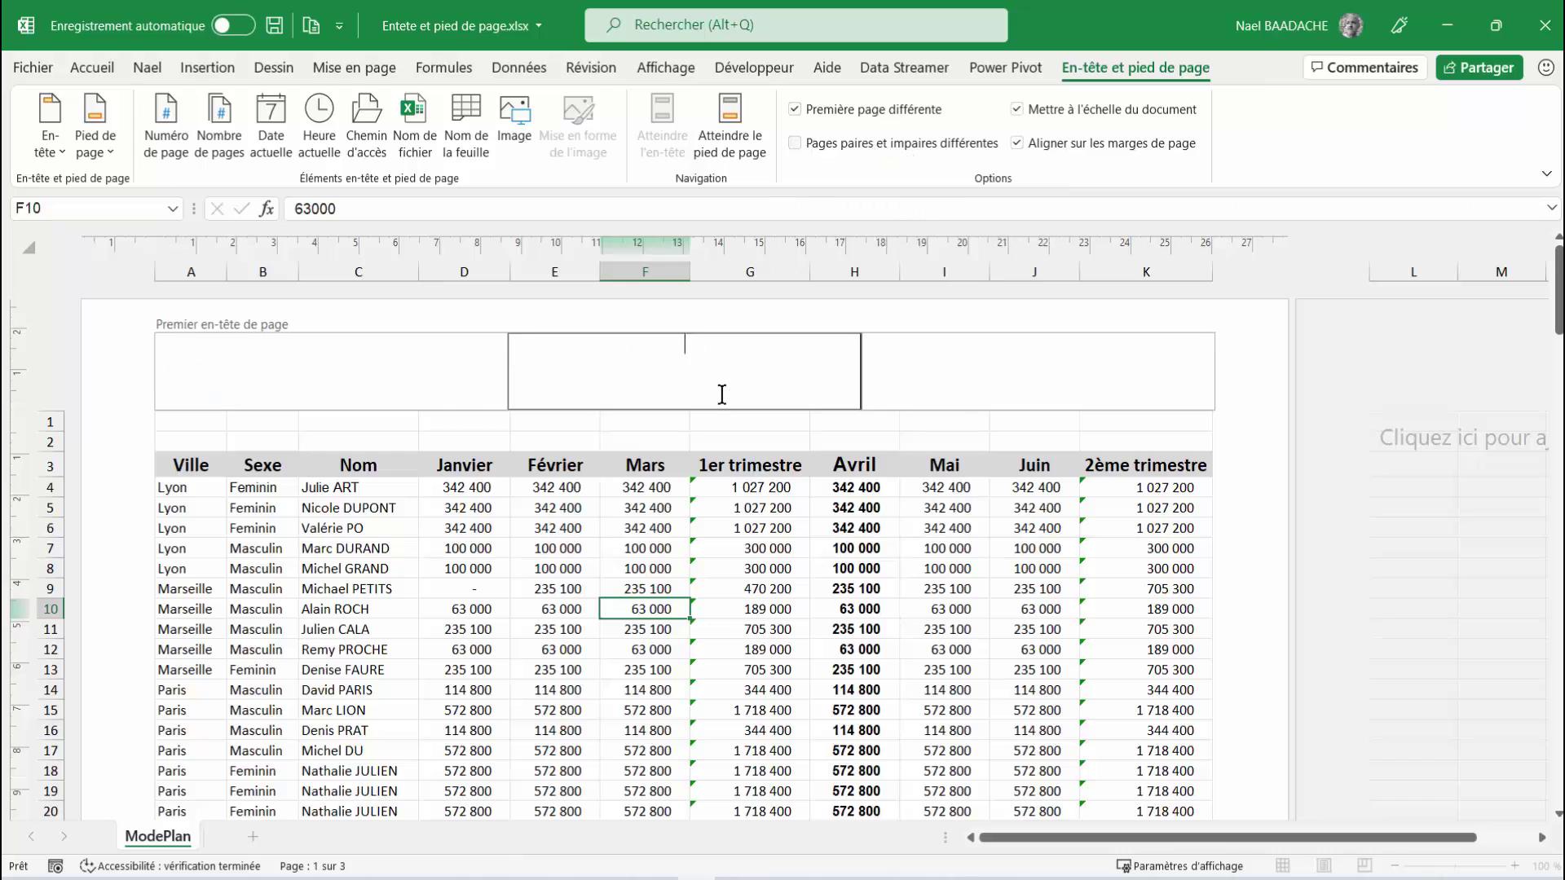
left_click(455, 589)
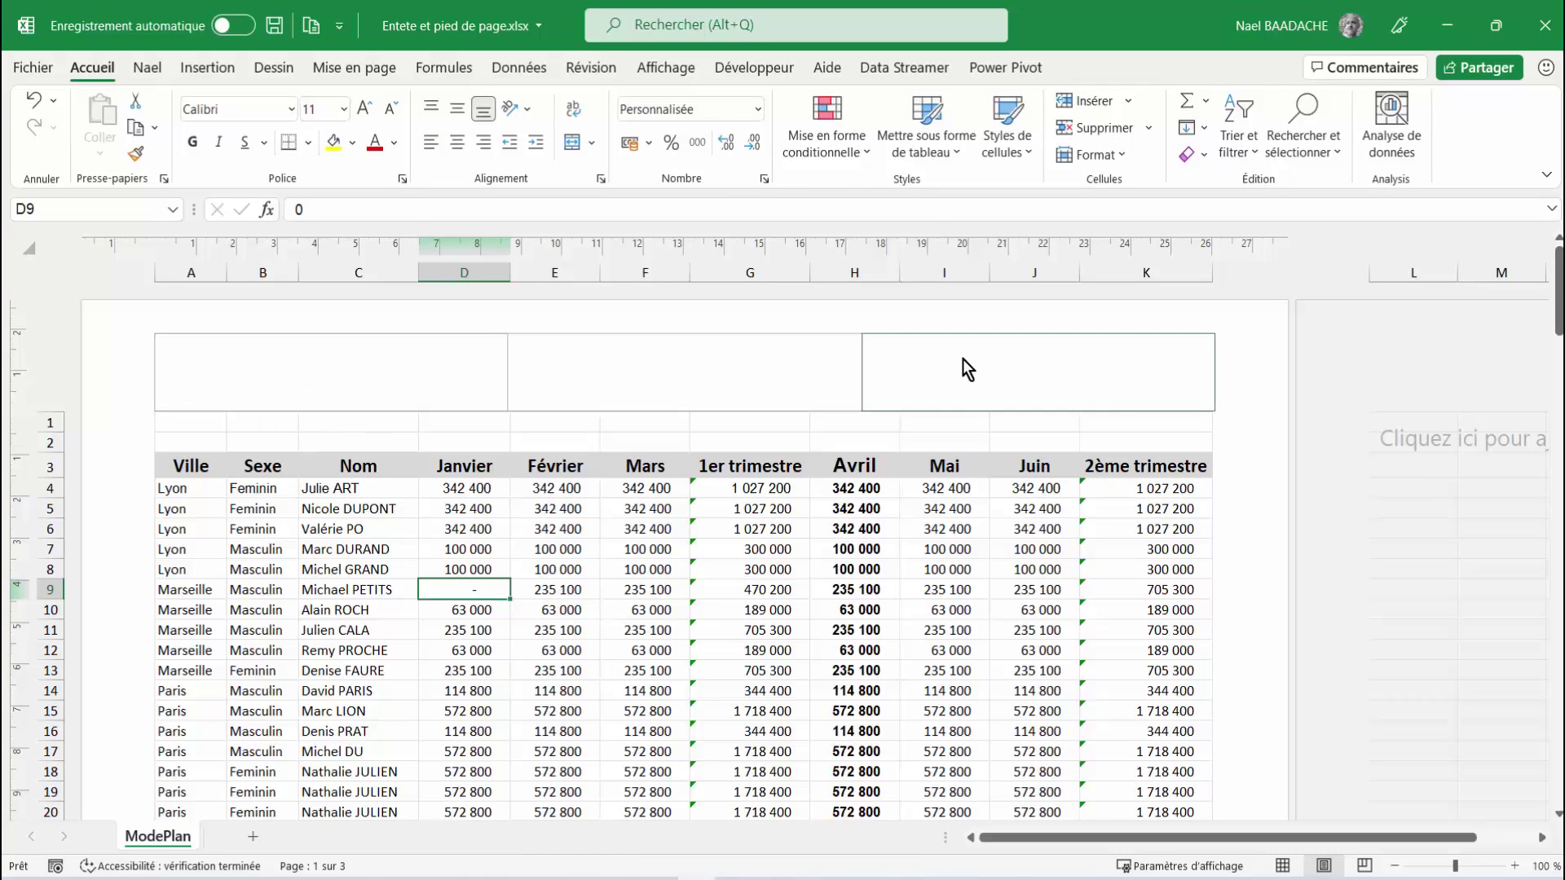
Scroll through the pages to confirm pages 2 and 3 still show logo, file name and page count.
scroll(962, 359, "down", 3)
scroll(961, 359, "down", 5)
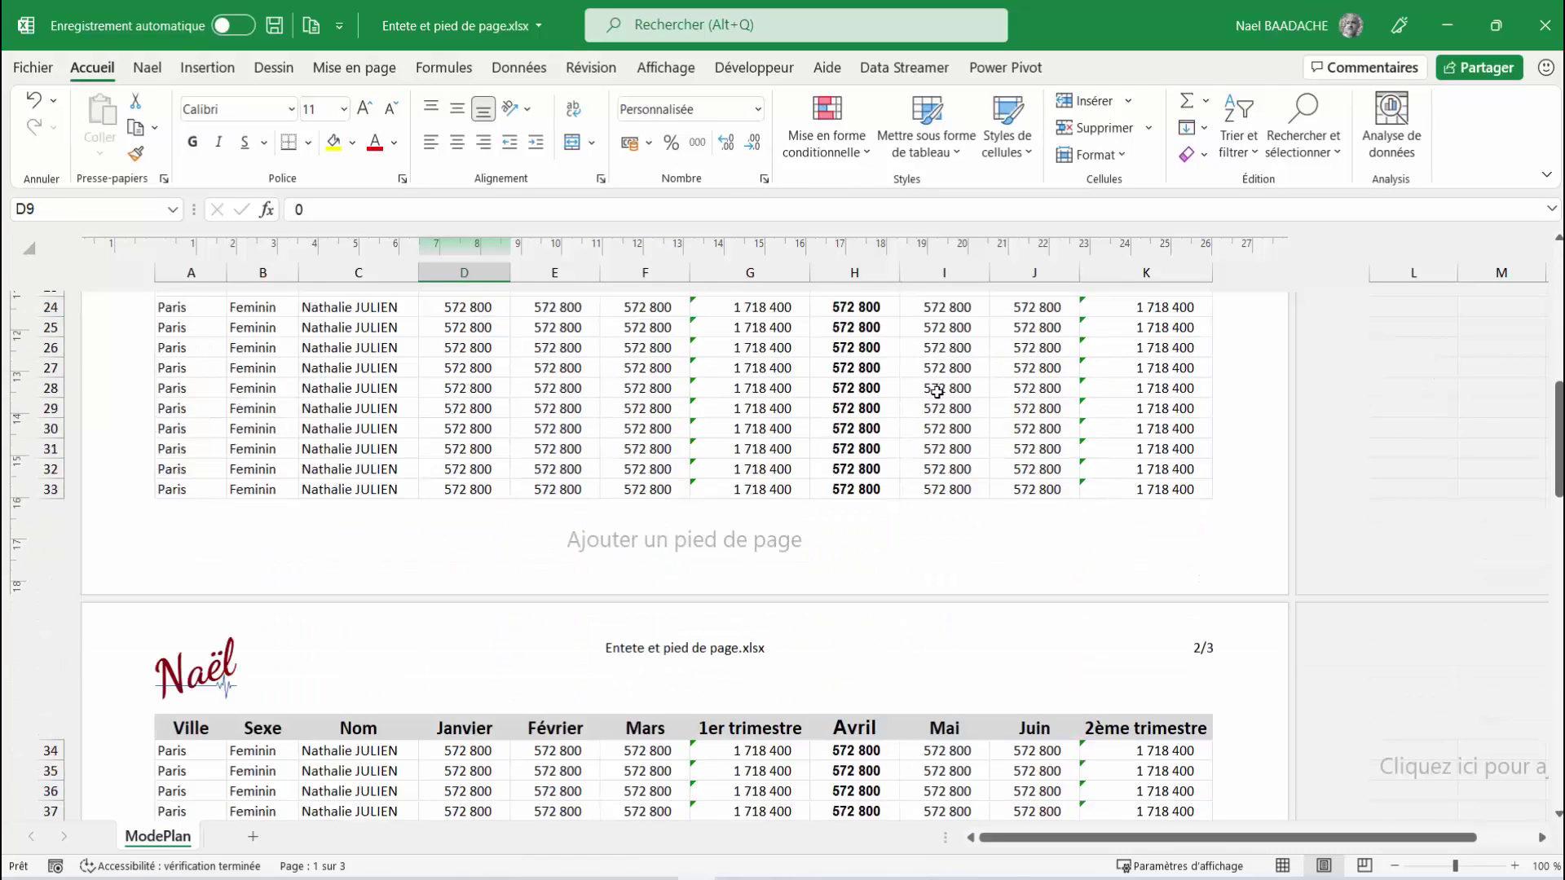
scroll(778, 485, "down", 4)
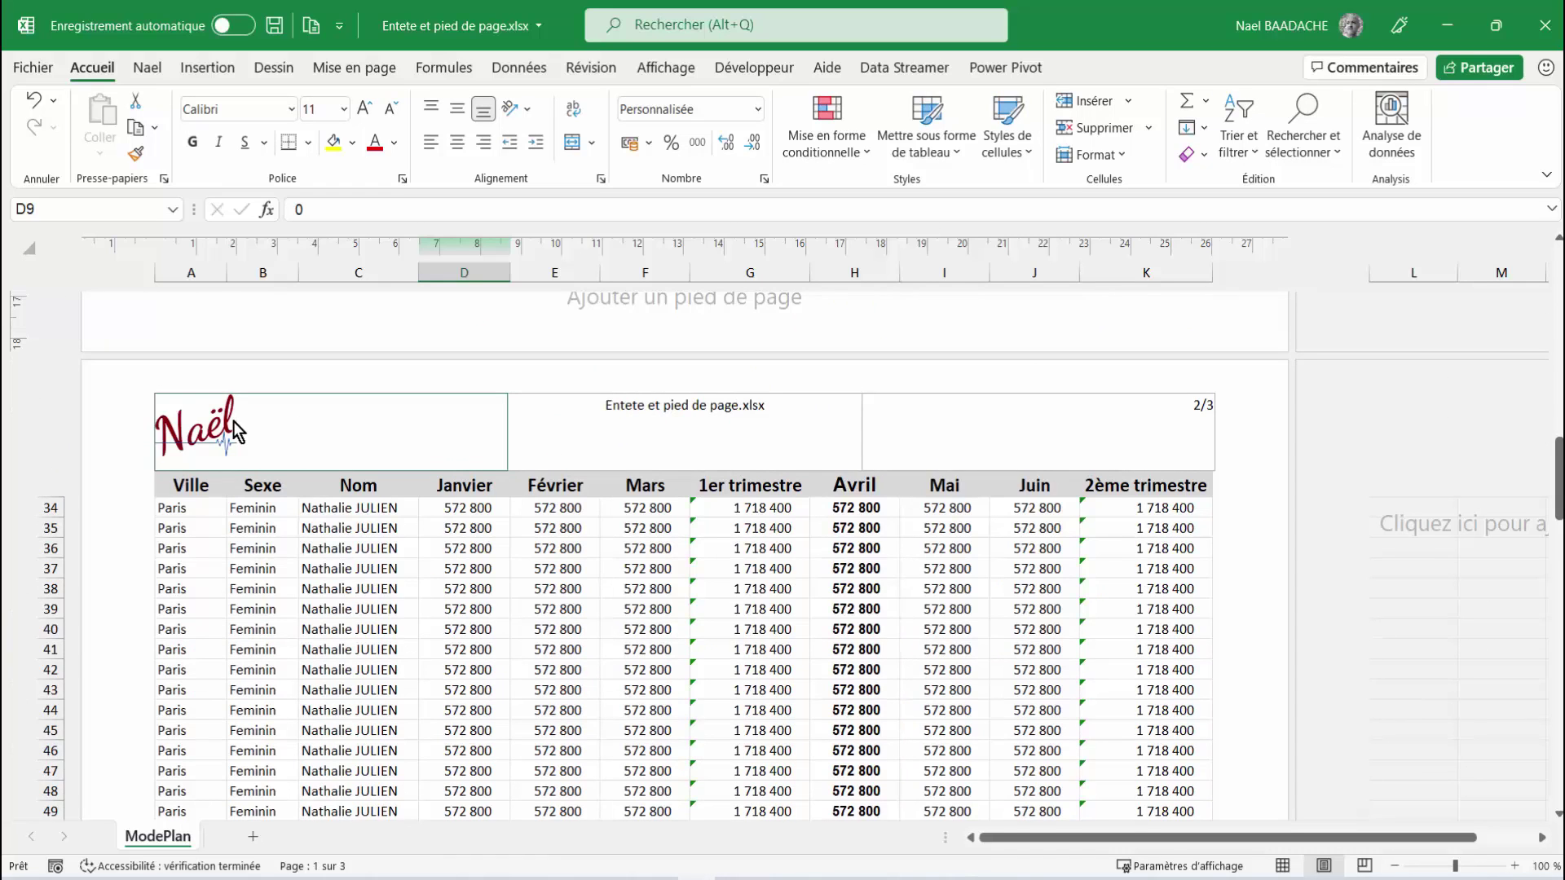
scroll(233, 422, "down", 3)
scroll(234, 422, "down", 5)
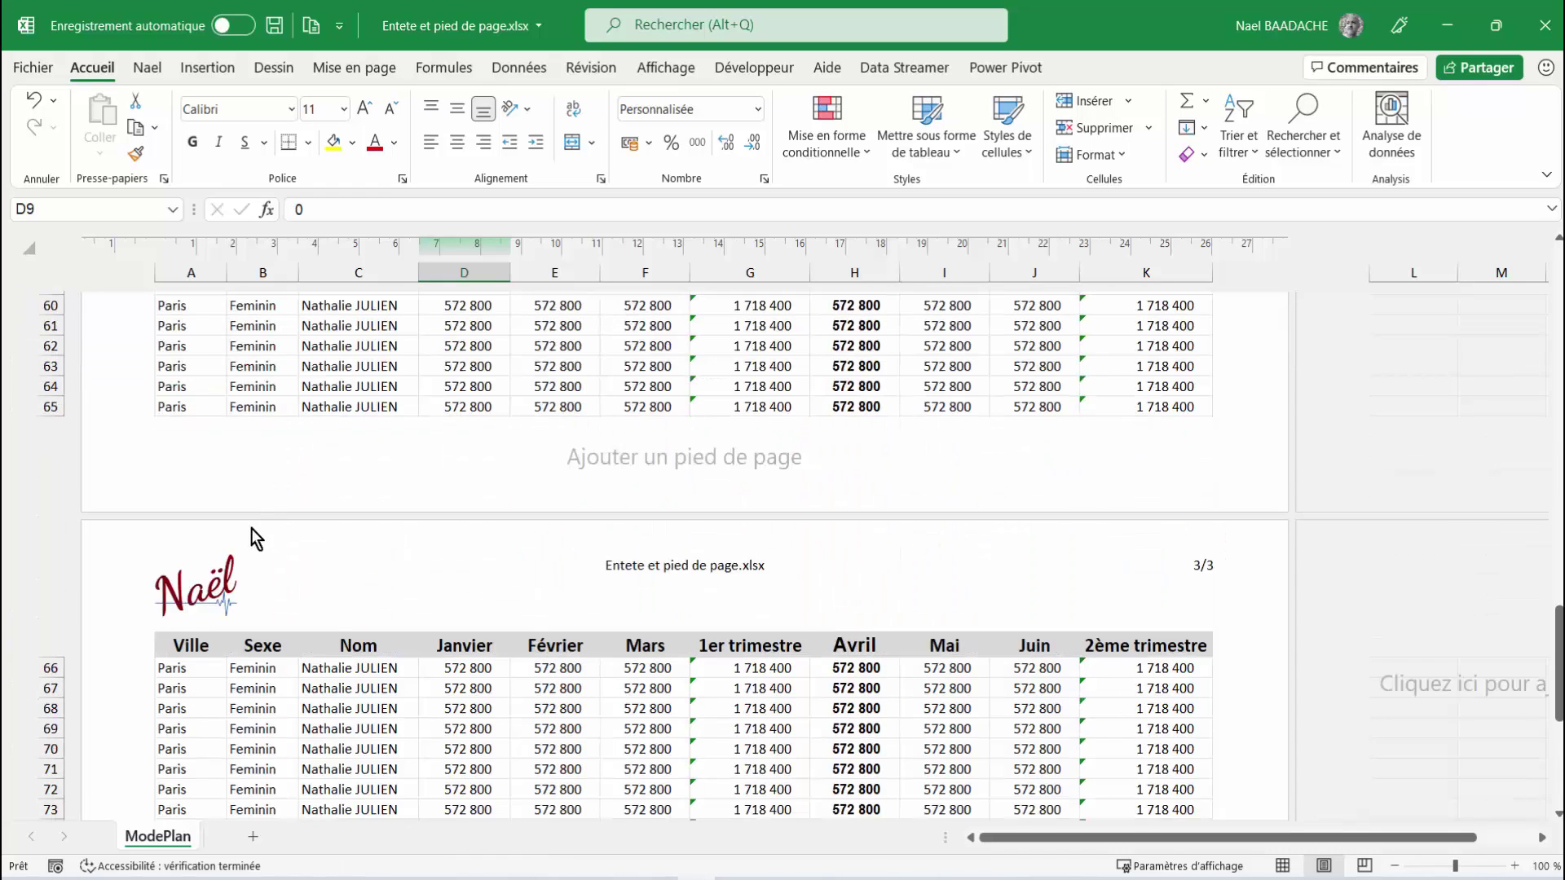
scroll(251, 530, "down", 5)
scroll(315, 506, "down", 7)
scroll(374, 447, "up", 15)
scroll(368, 451, "up", 13)
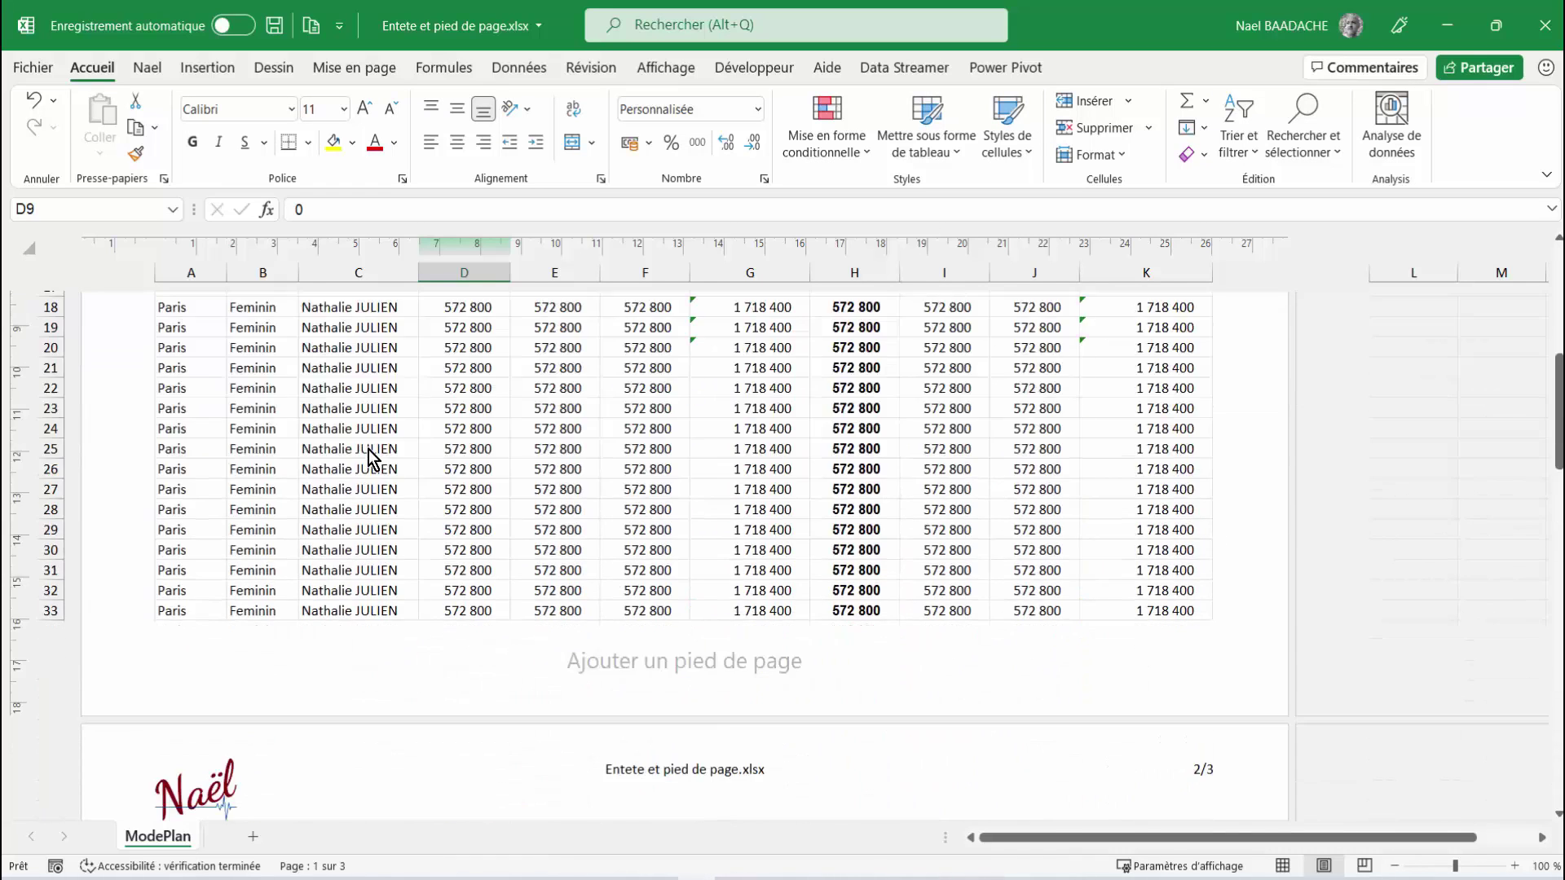
scroll(371, 457, "up", 8)
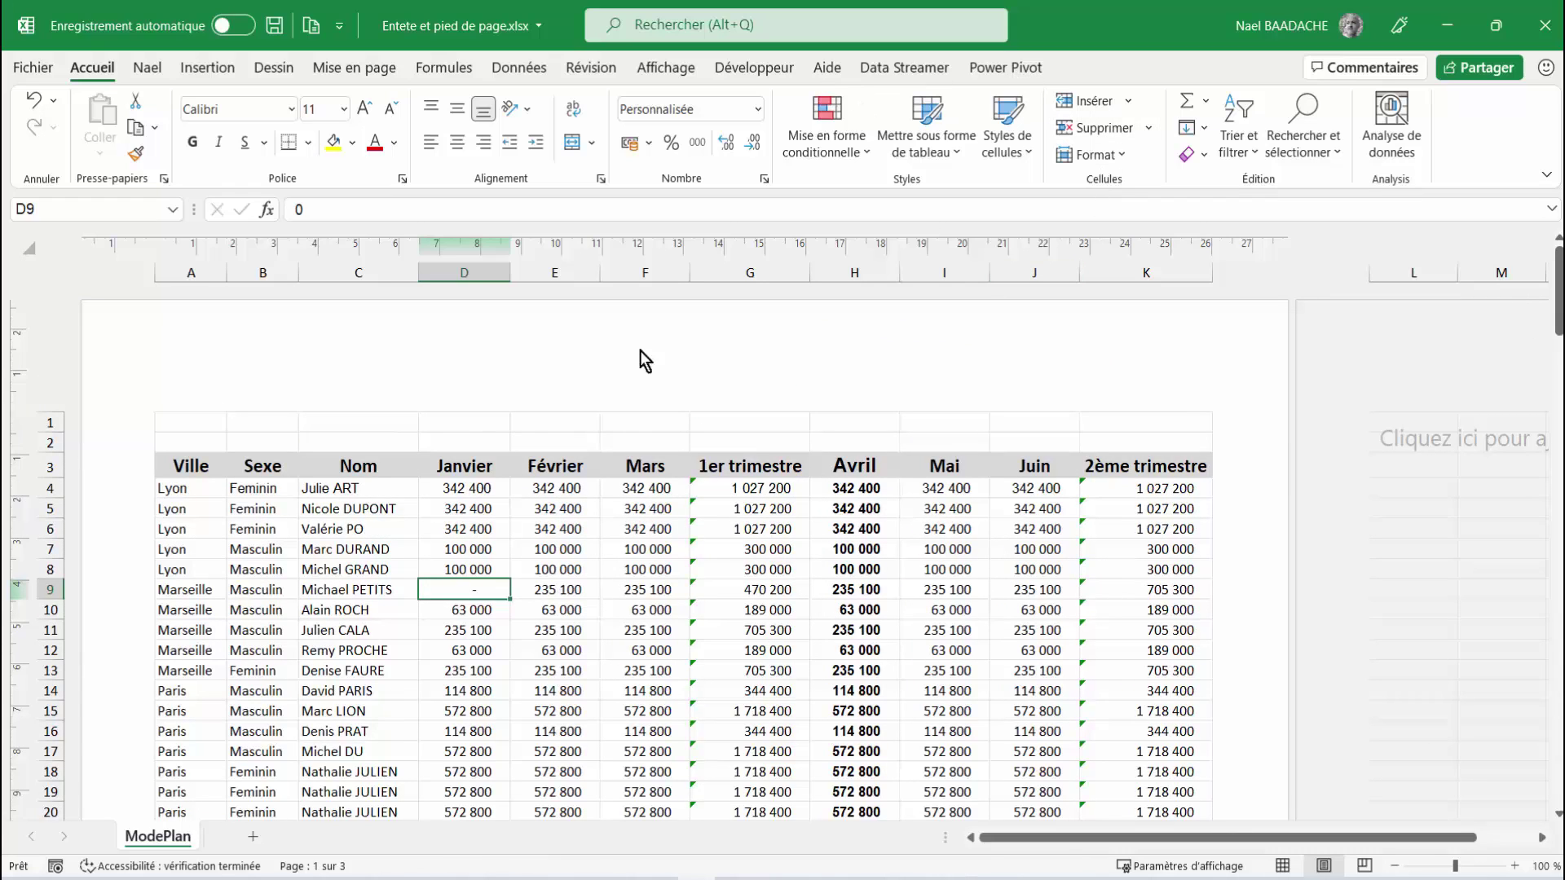
Untick Première page différente, tick Pages paires et impaires différentes, and scroll to compare pages.
left_click(464, 360)
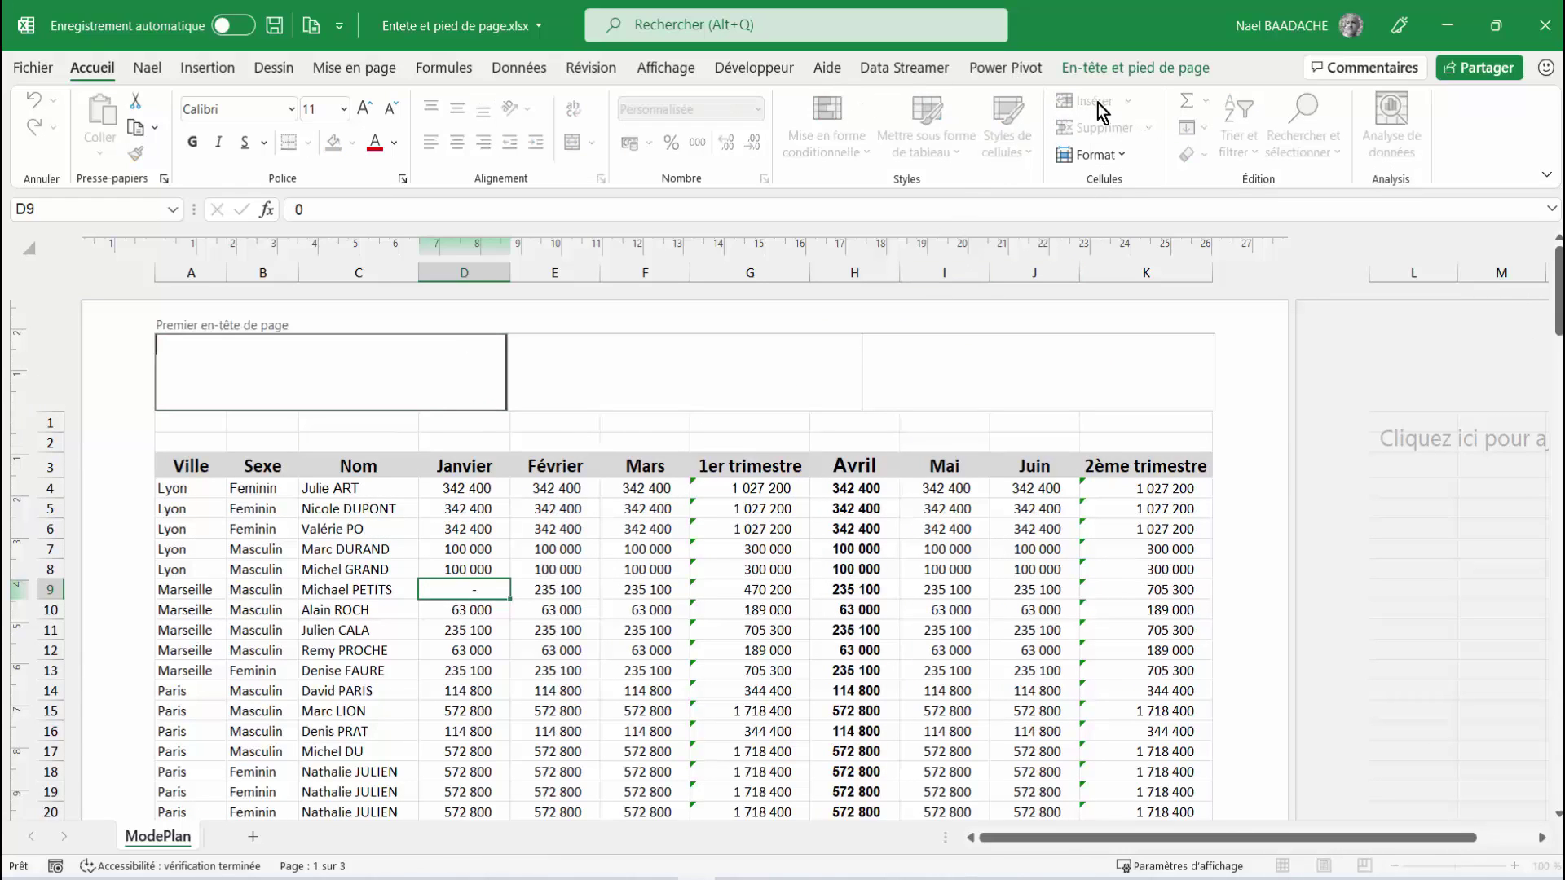
left_click(1152, 72)
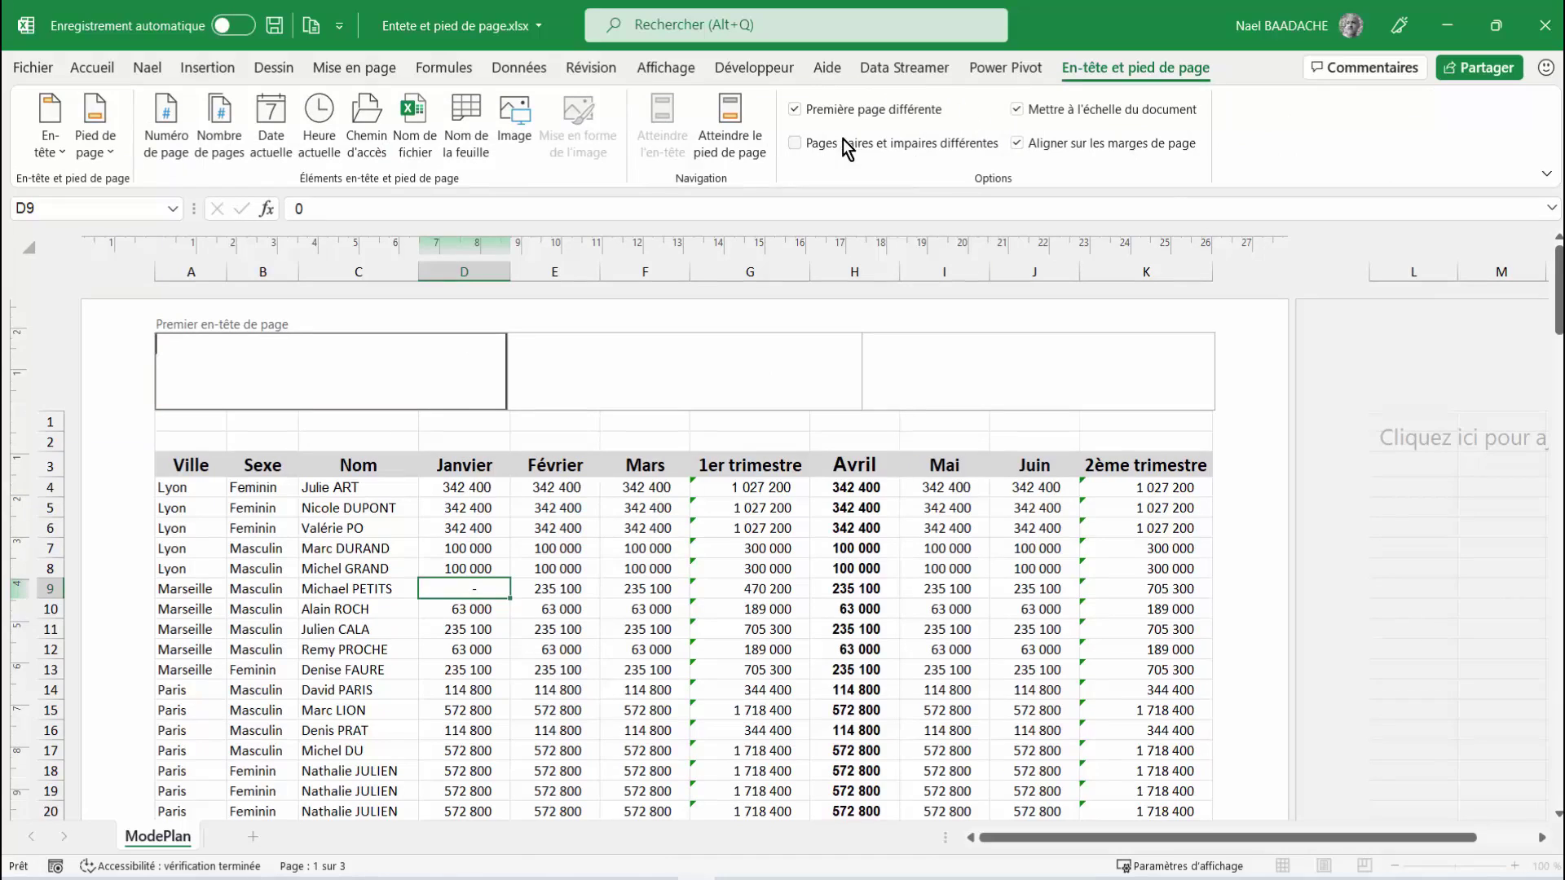
left_click(814, 111)
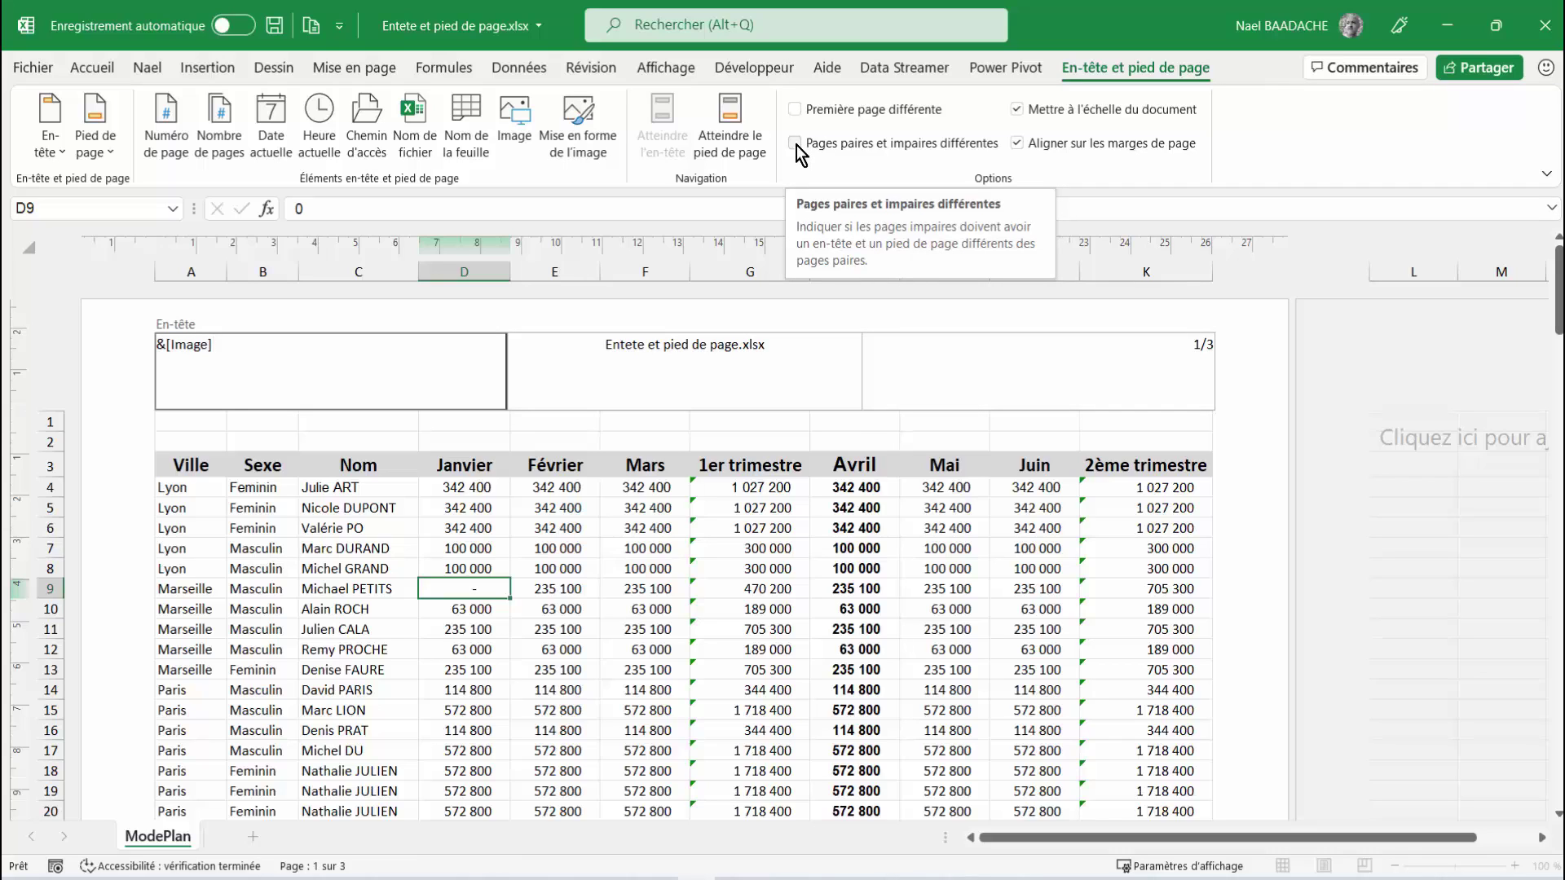
left_click(796, 145)
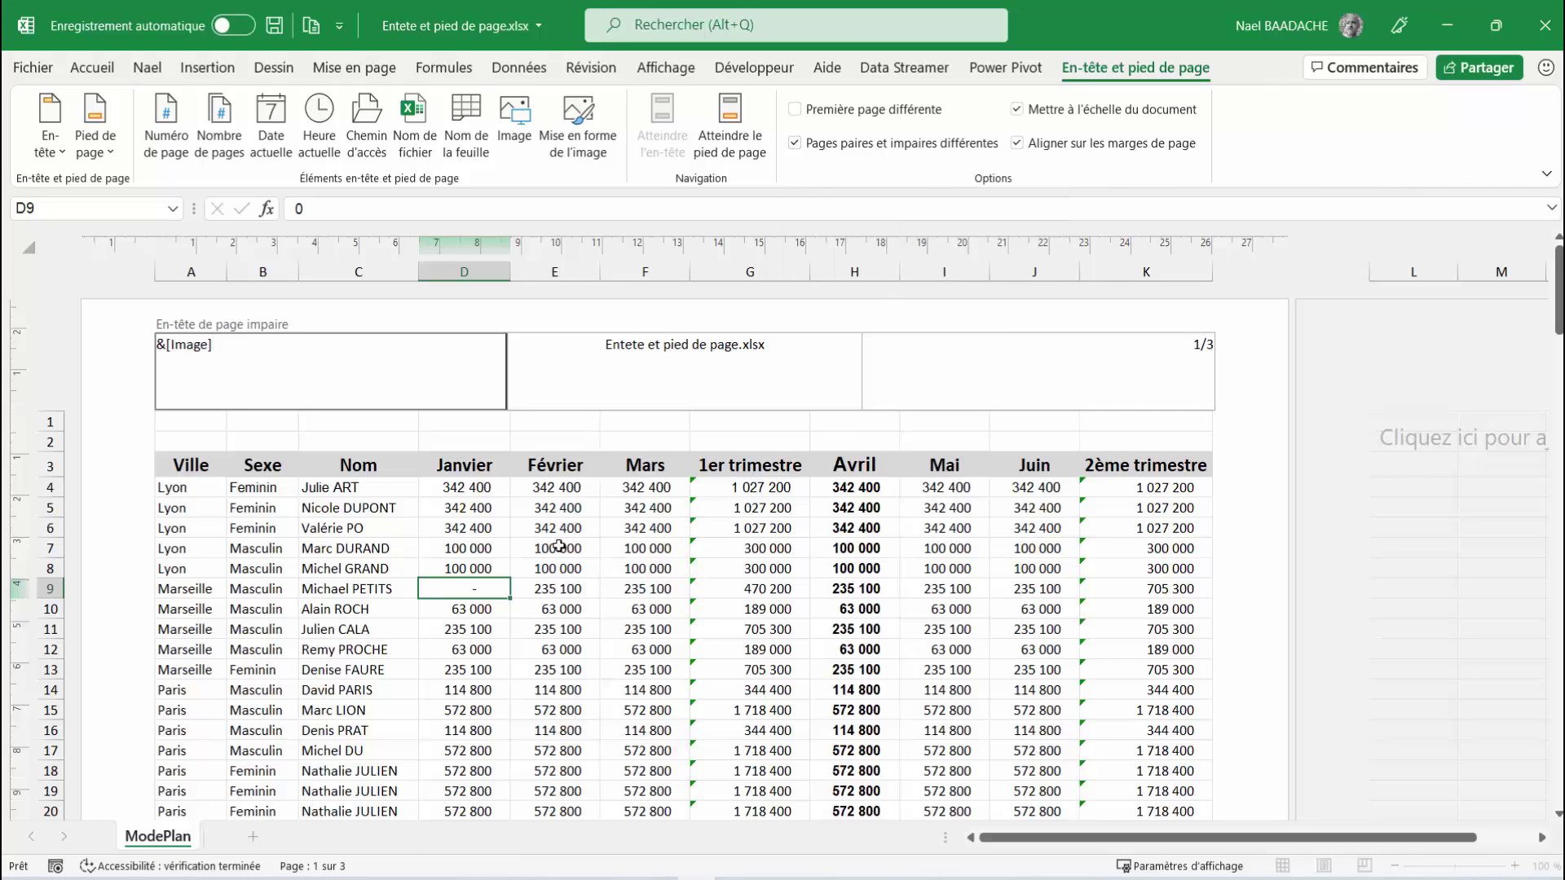
left_click(571, 582)
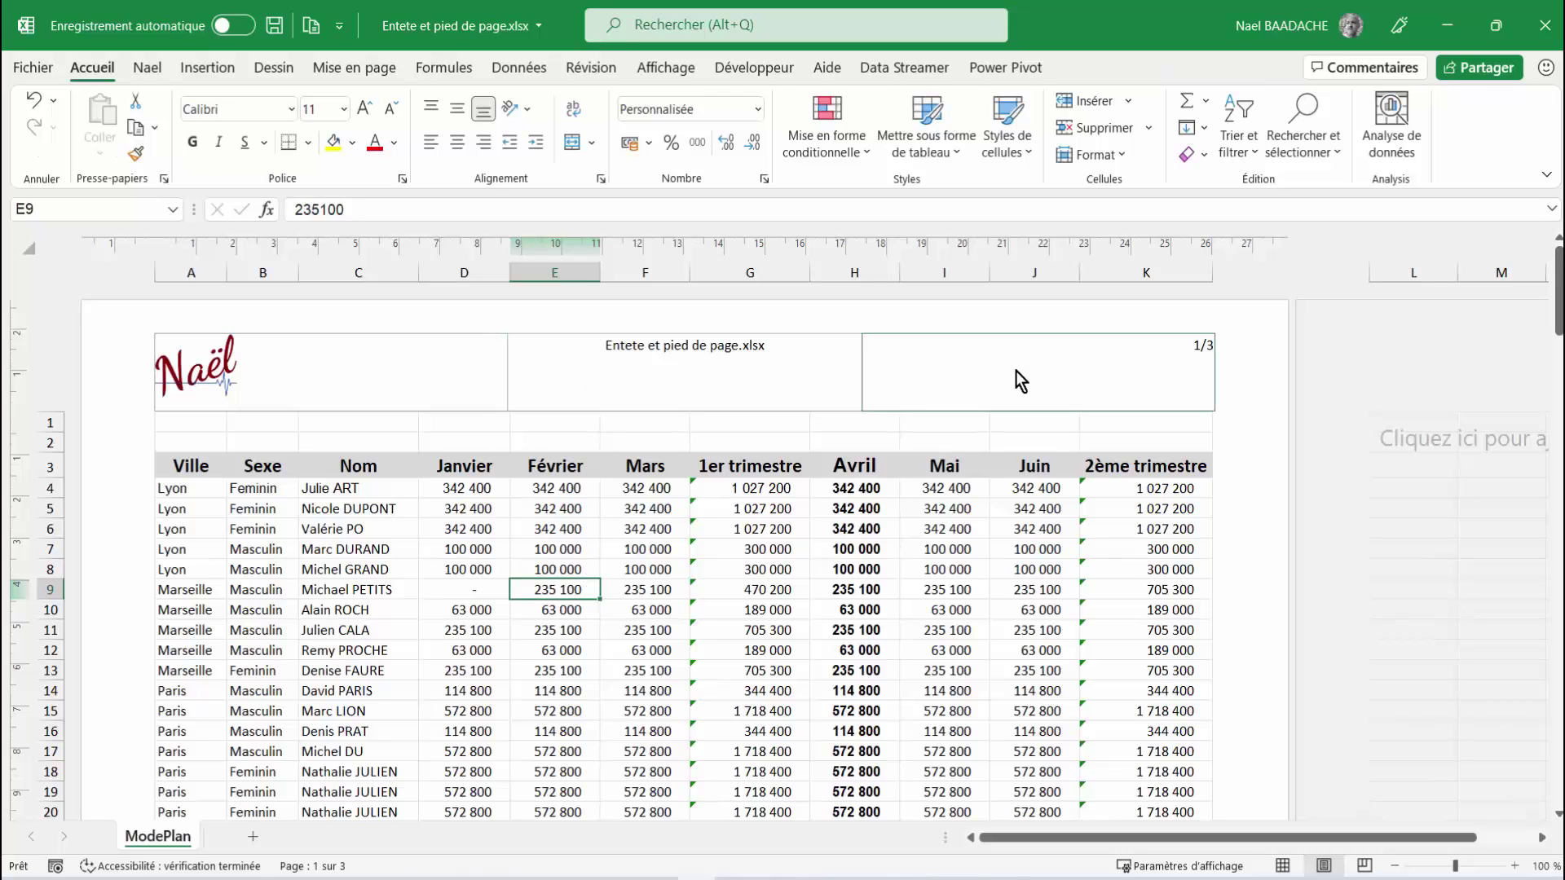
scroll(1015, 371, "down", 2)
scroll(1015, 371, "down", 10)
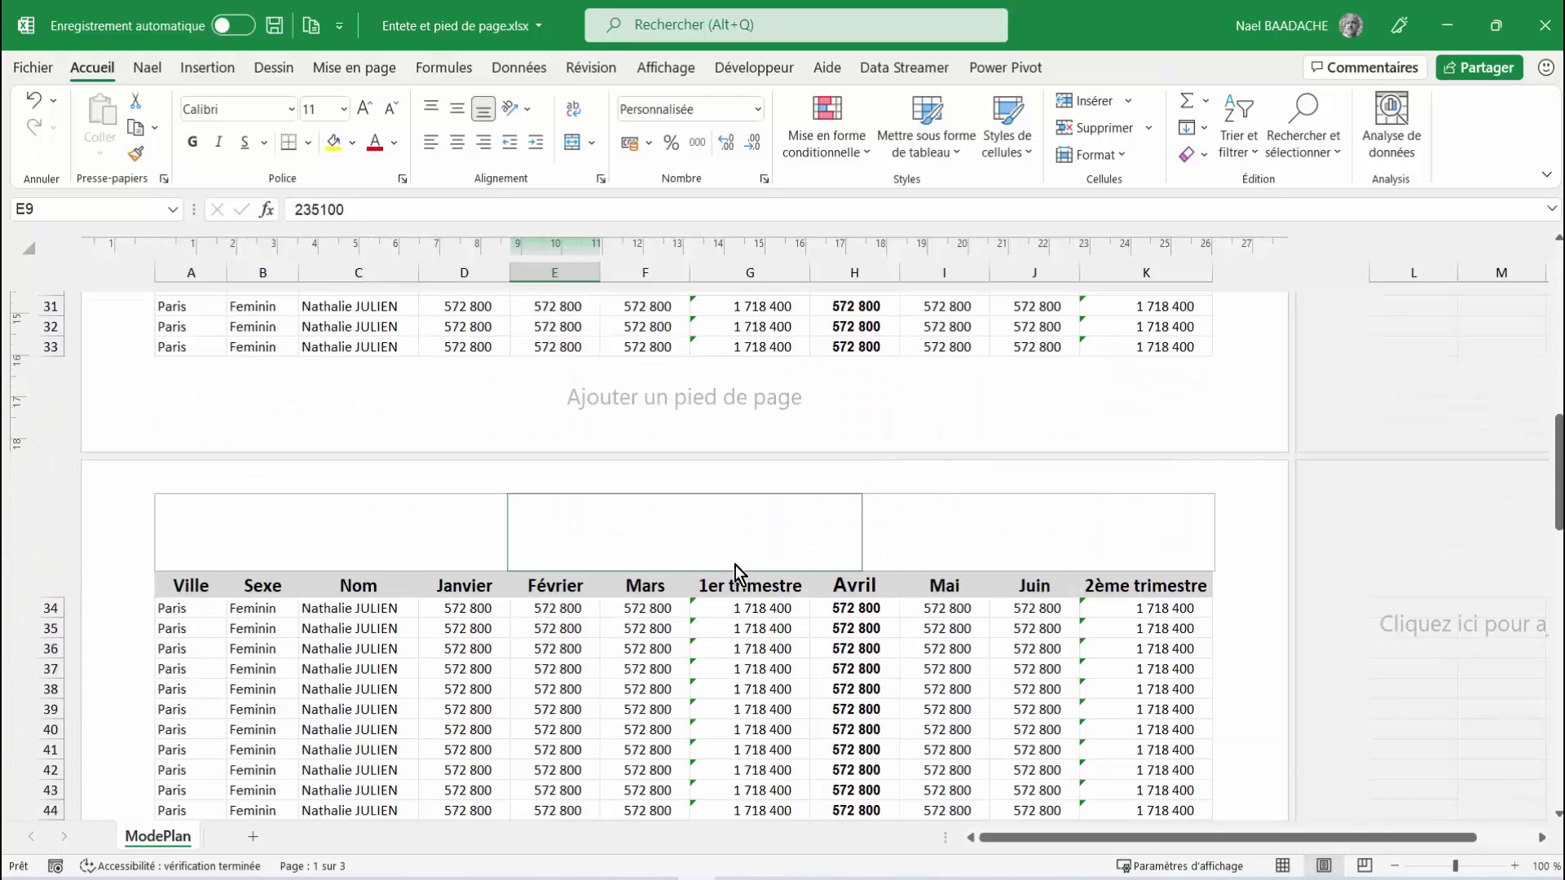
scroll(738, 571, "down", 7)
scroll(783, 548, "down", 6)
scroll(782, 540, "down", 5)
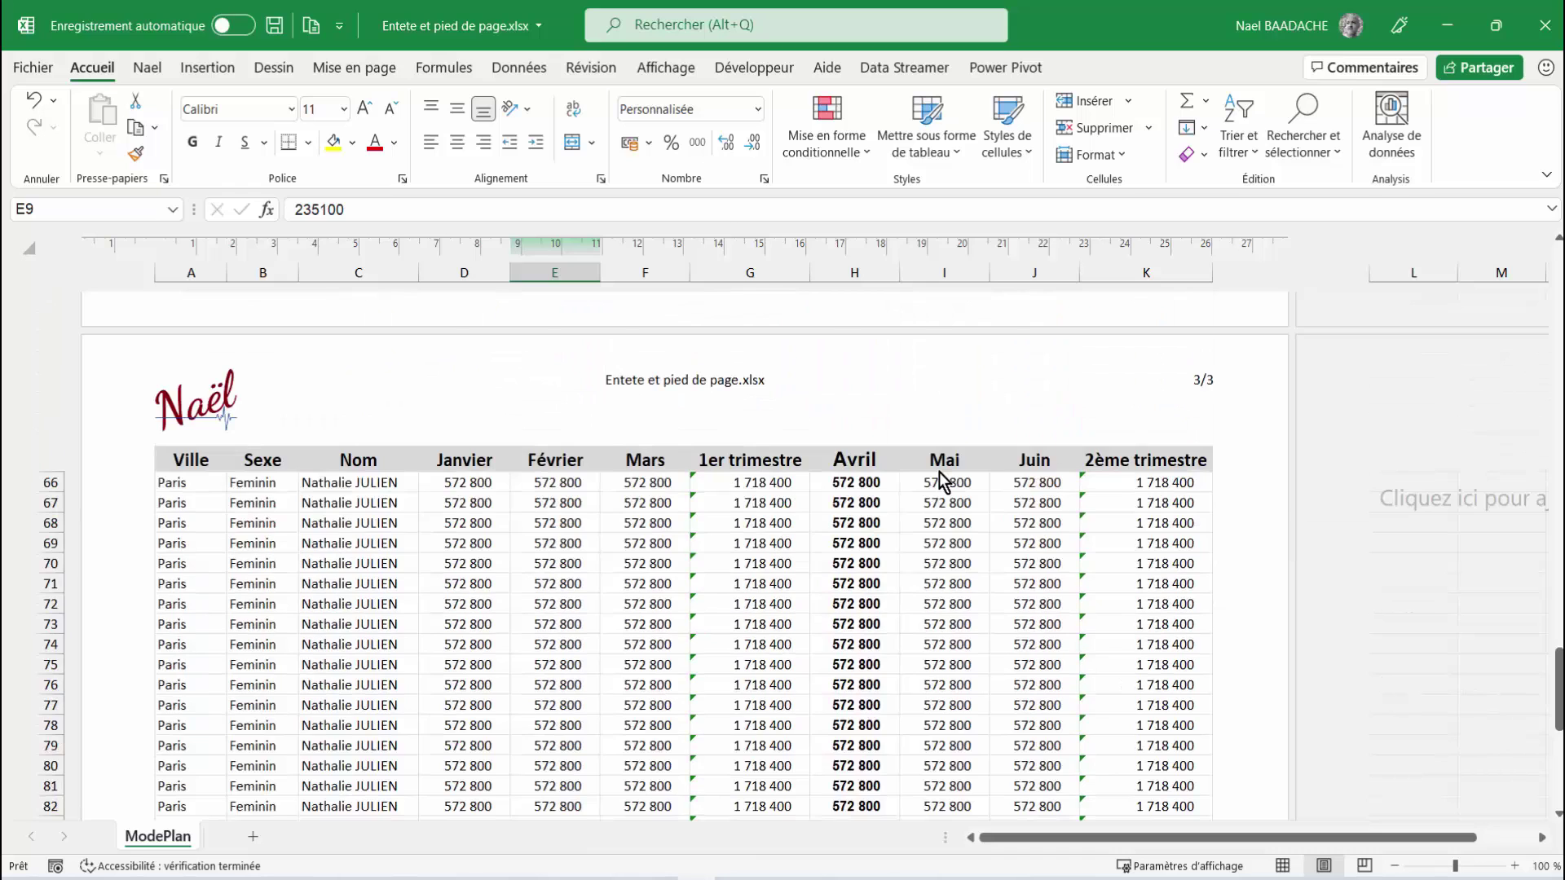
scroll(941, 472, "up", 11)
scroll(941, 472, "up", 12)
Untick Pages paires et impaires différentes so every page shares one header.
left_click(727, 388)
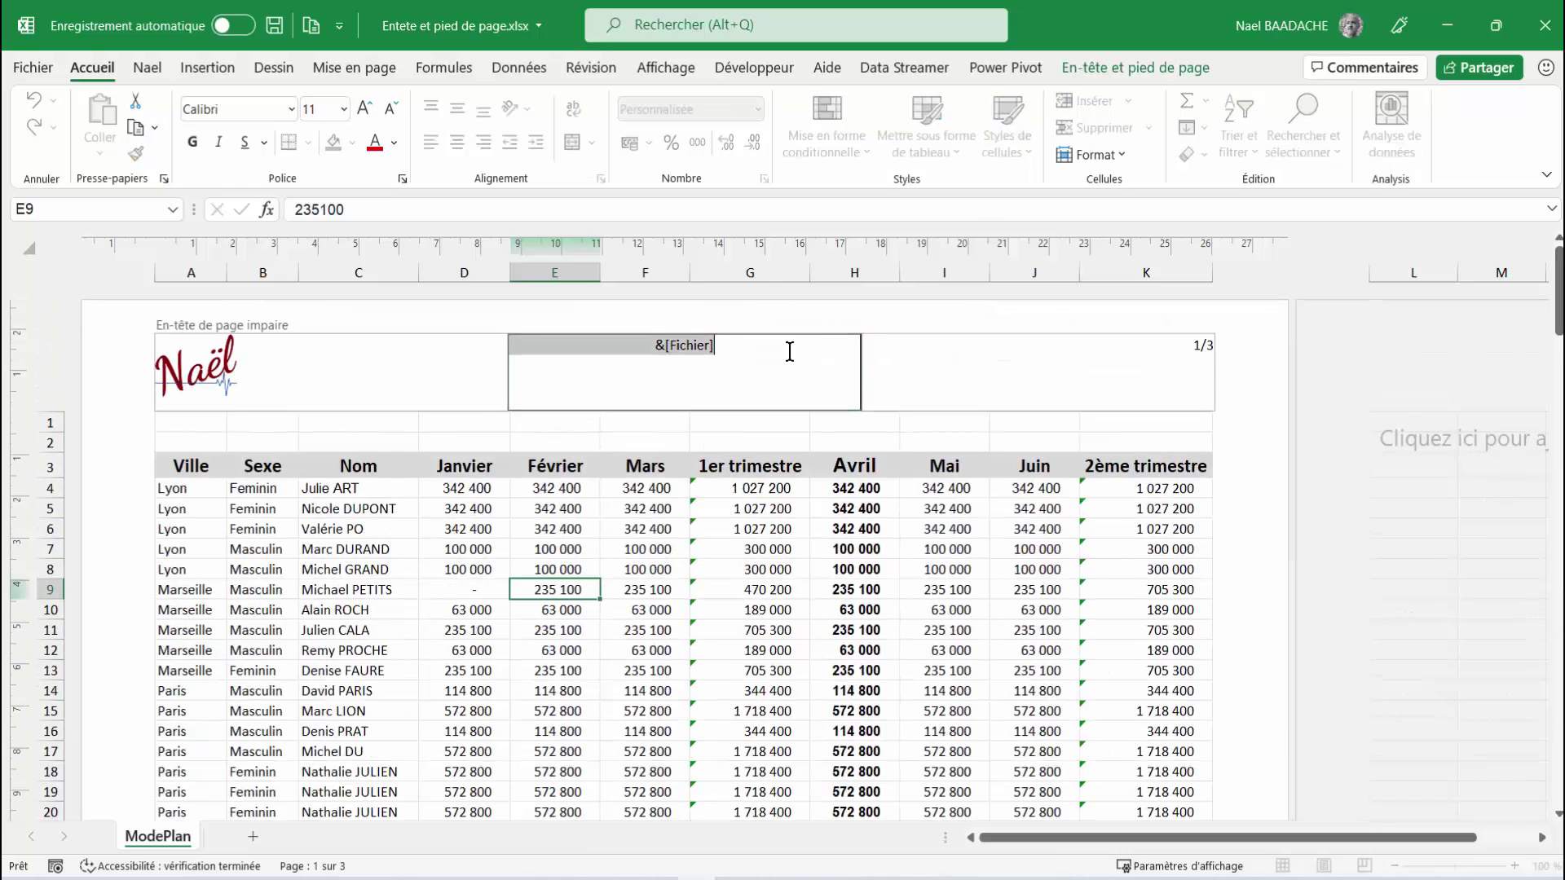
left_click(1137, 69)
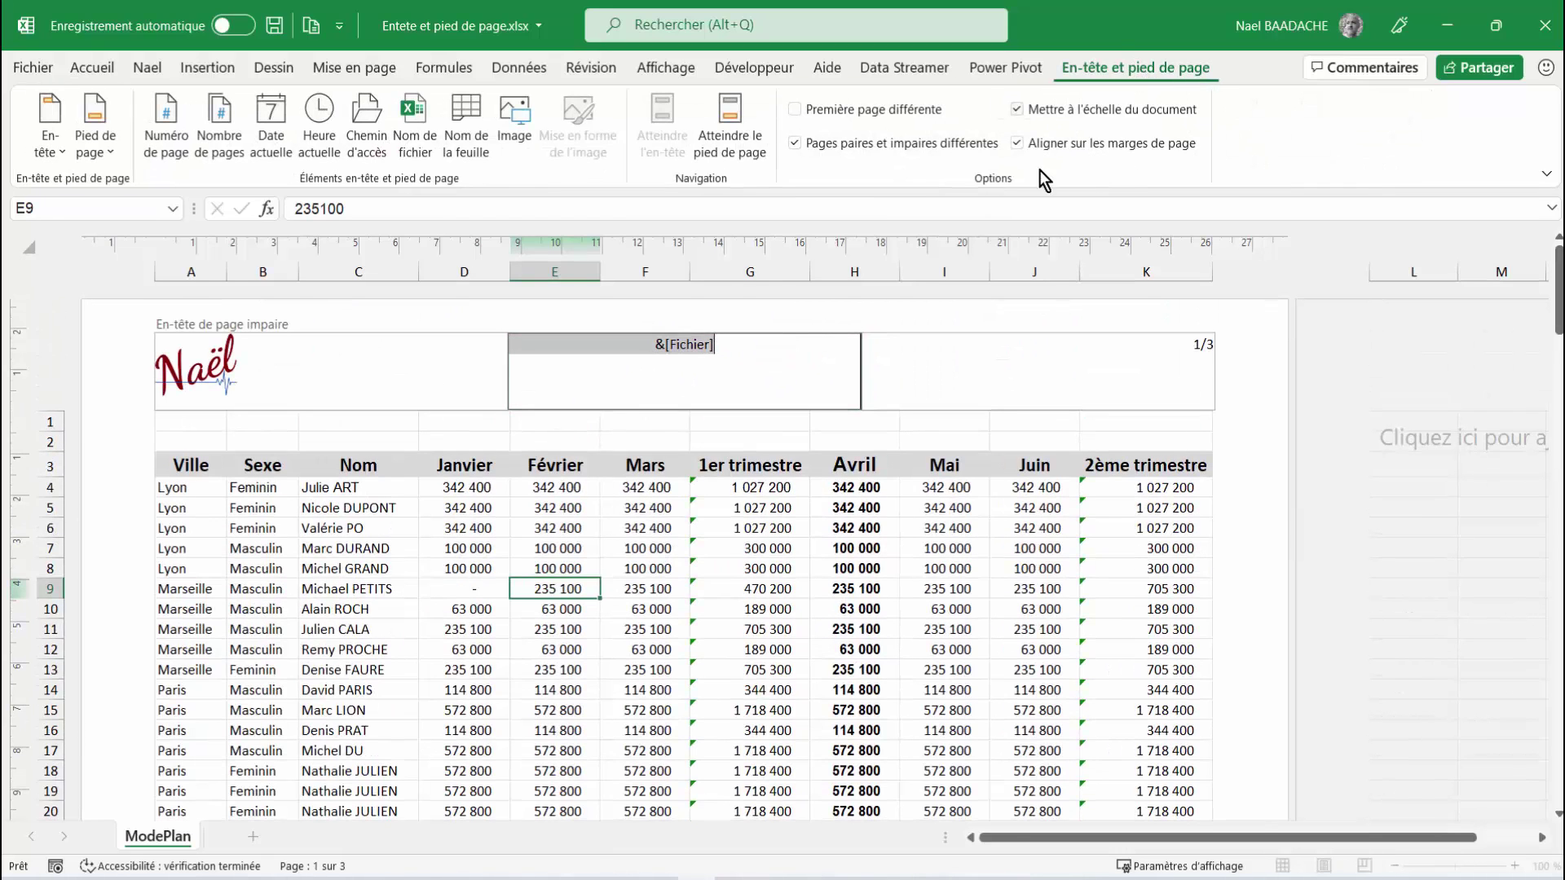
left_click(899, 145)
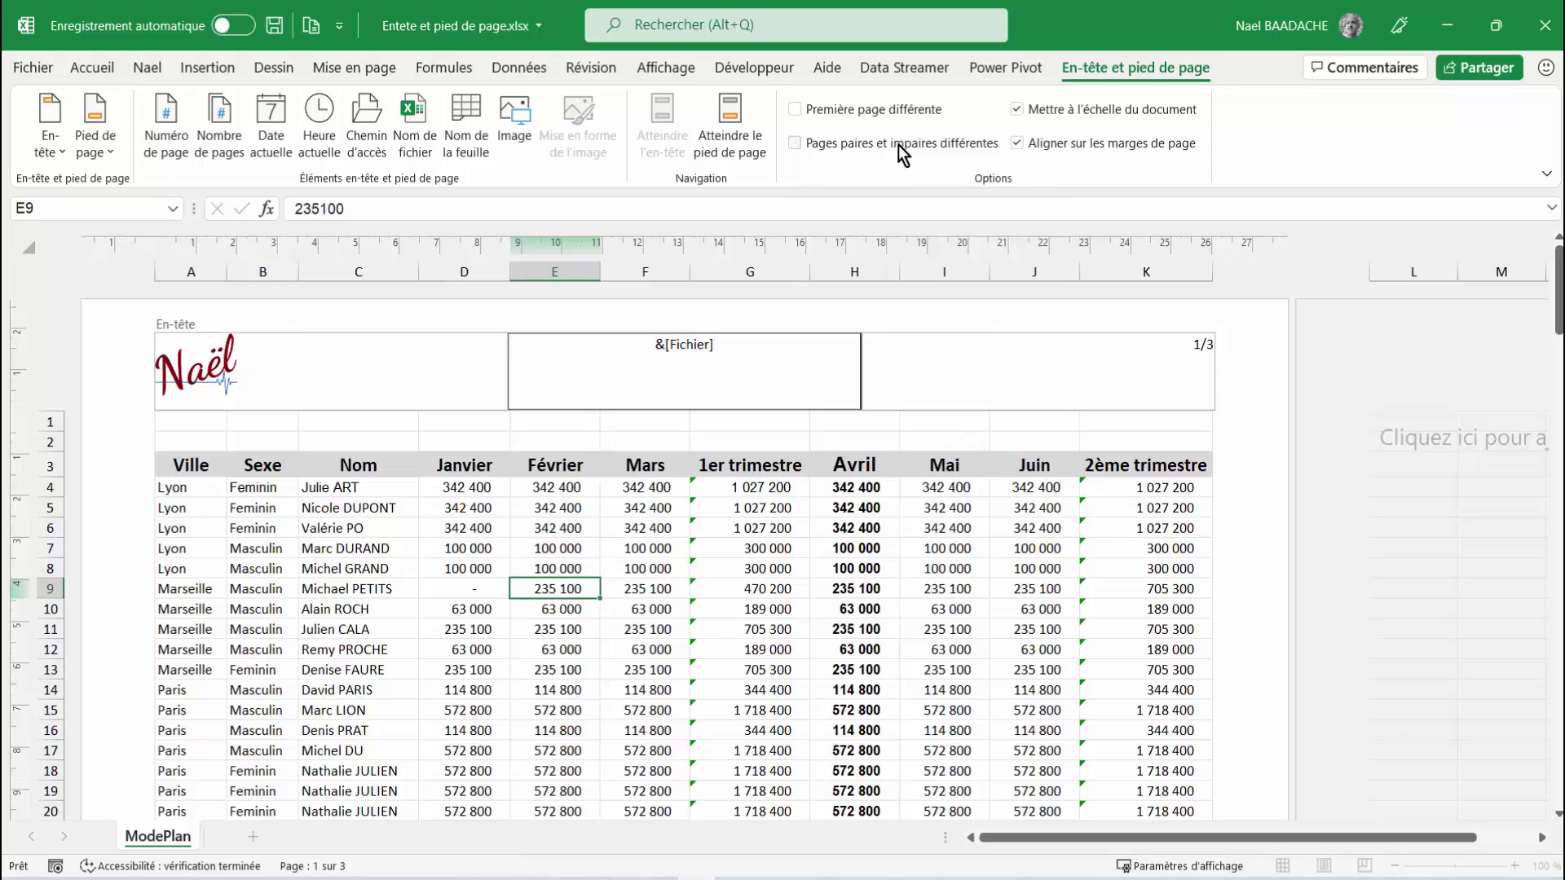
Leave header editing so page 1 displays the Naël logo, centred file name and 1/3.
left_click(897, 640)
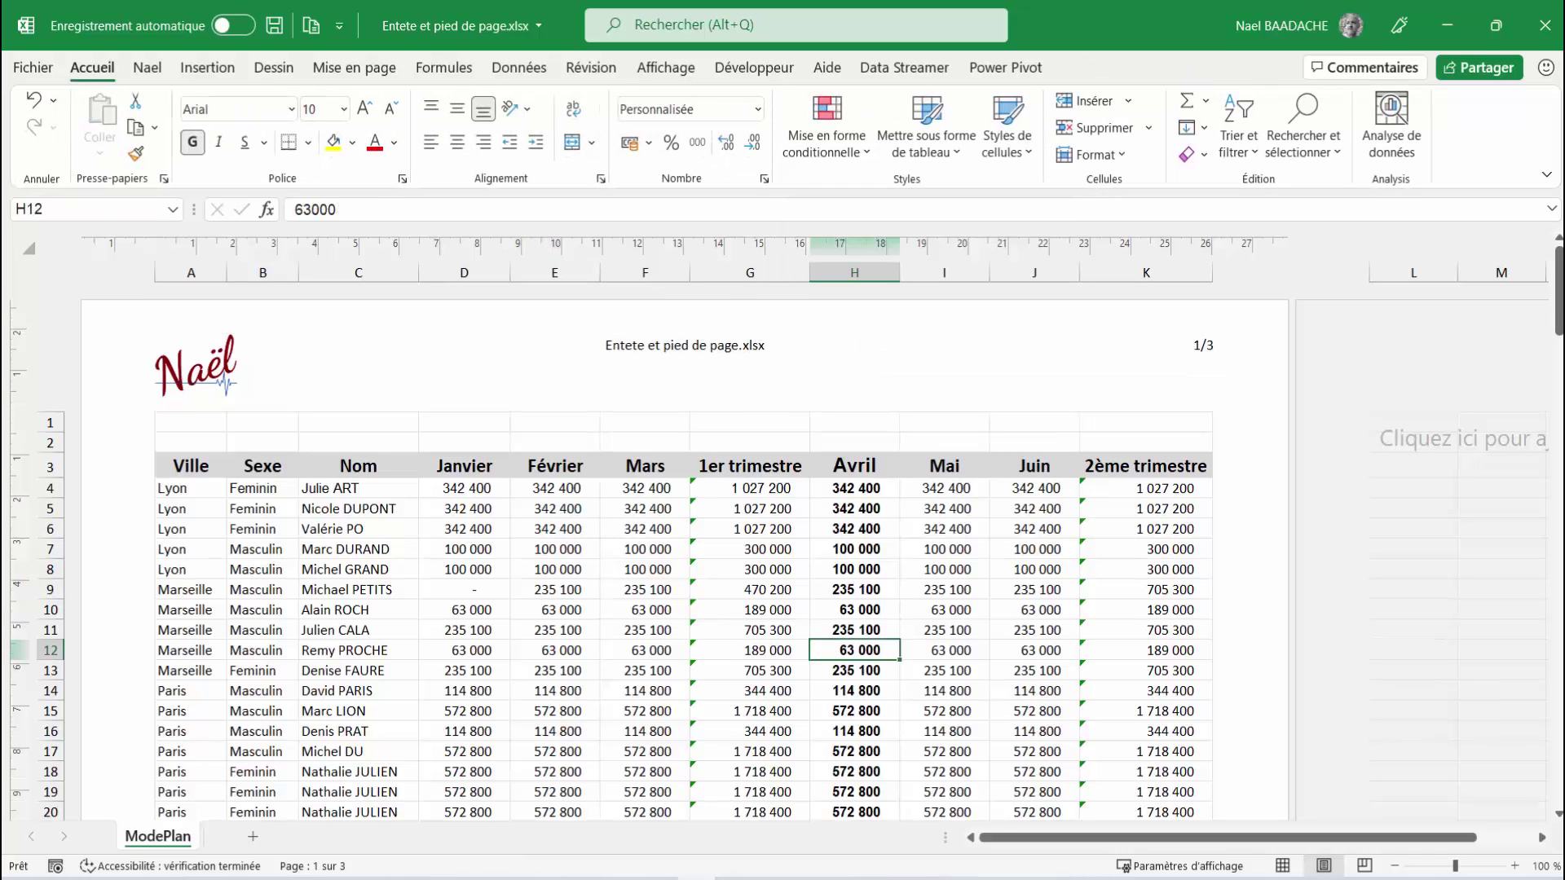